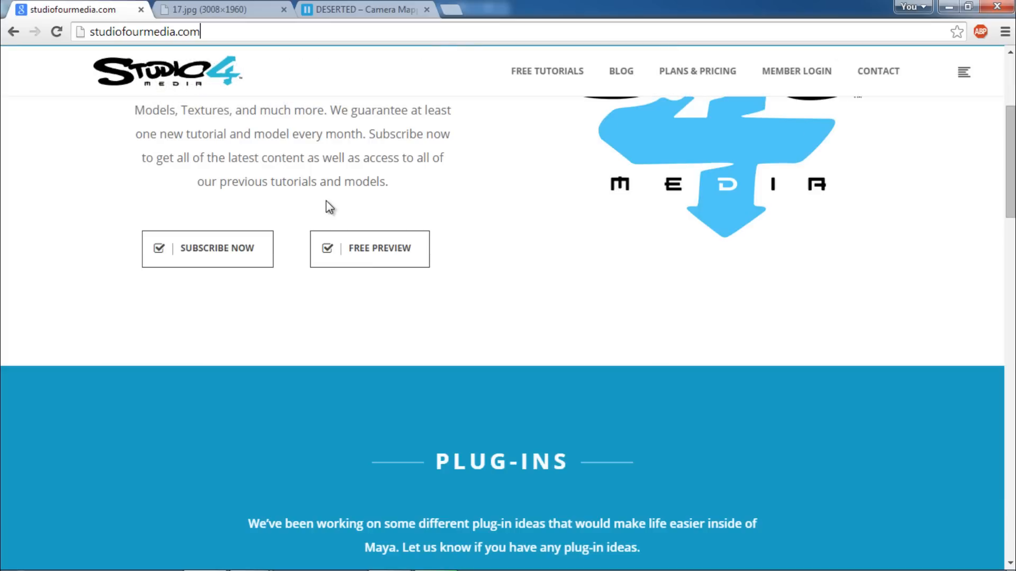
- Look over the Studio 4 Media home page and open the Demo page under Plans & Pricing
scroll(442, 316, "down", 5)
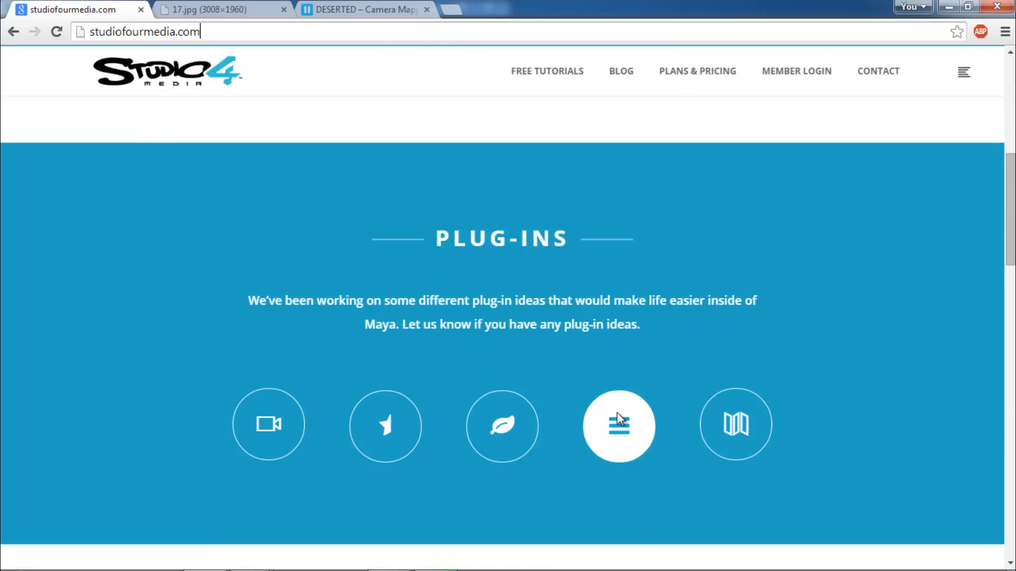
scroll(651, 351, "down", 8)
scroll(678, 392, "up", 3)
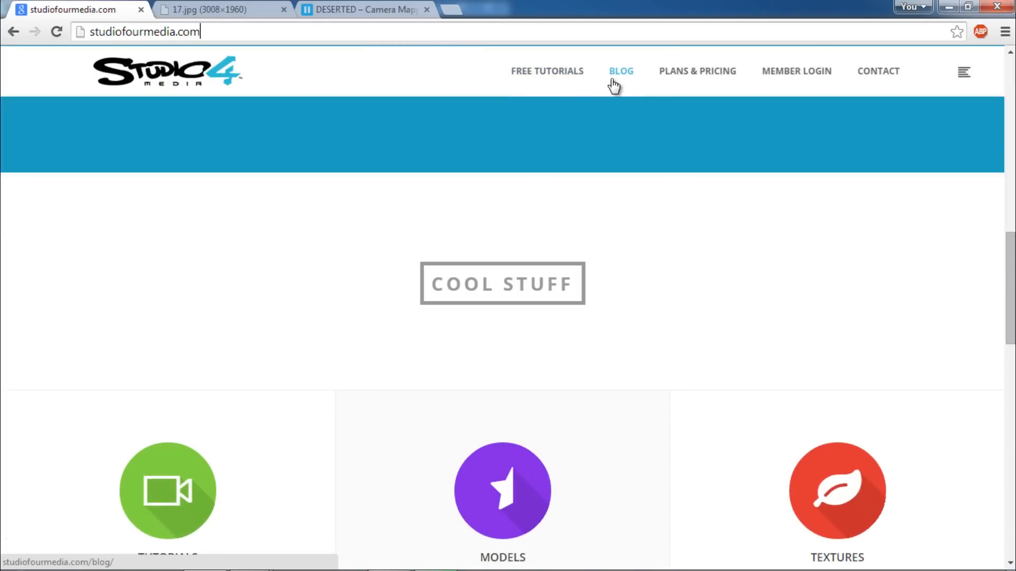
mouse_move(690, 79)
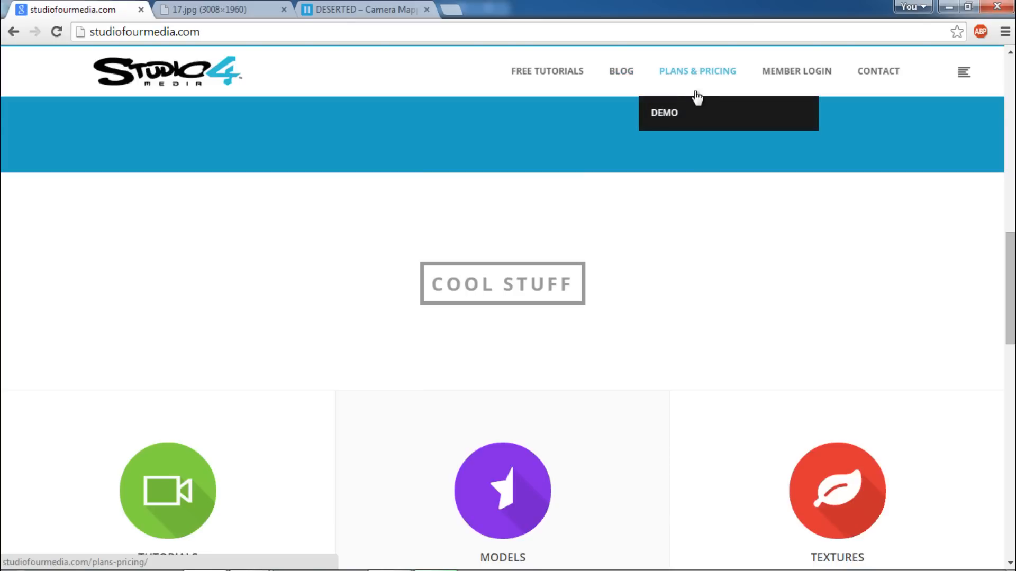
left_click(668, 118)
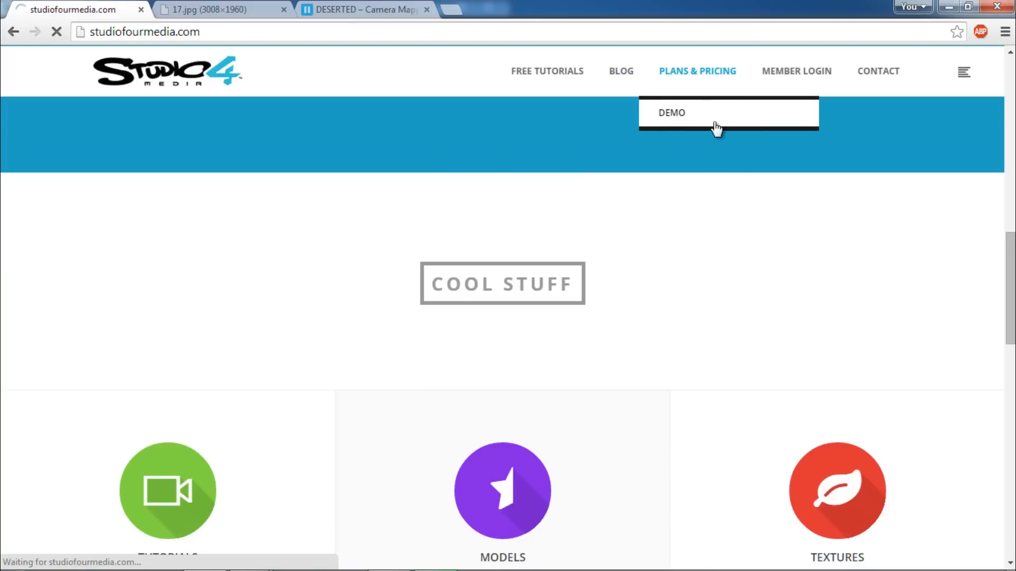
- Browse the tutorial previews and open the Tron preview
scroll(558, 256, "down", 7)
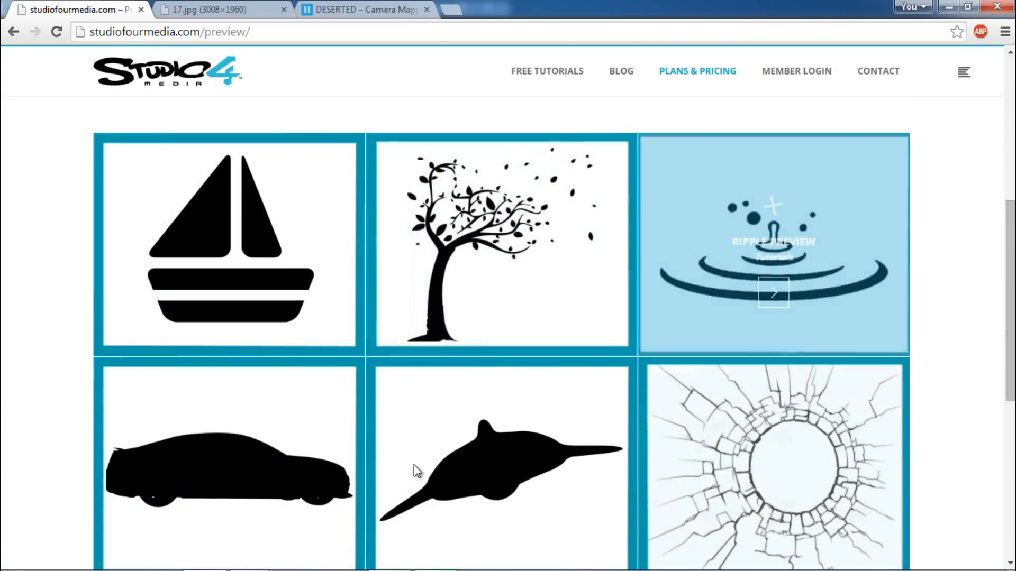
scroll(733, 401, "down", 1)
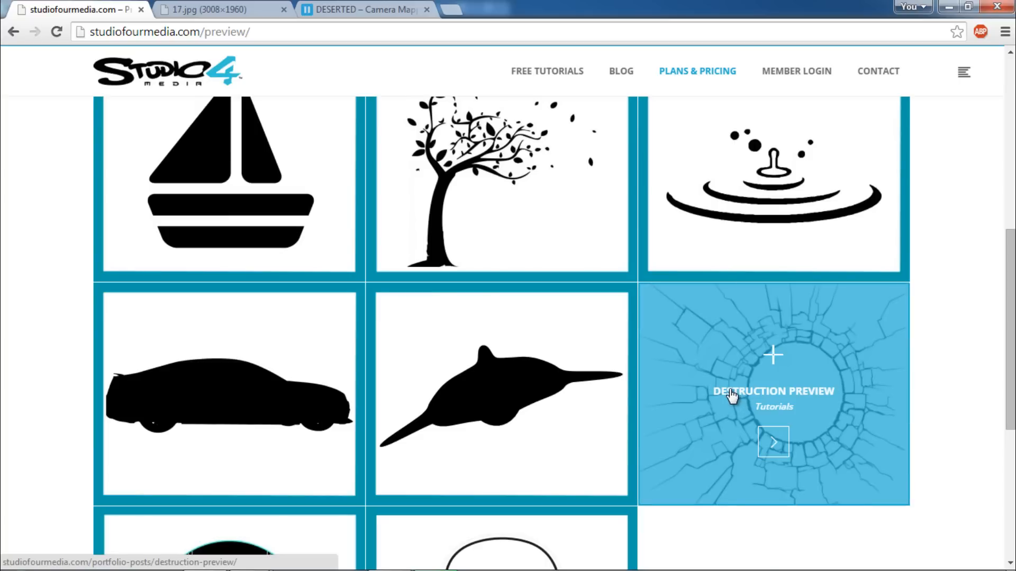
scroll(662, 503, "down", 4)
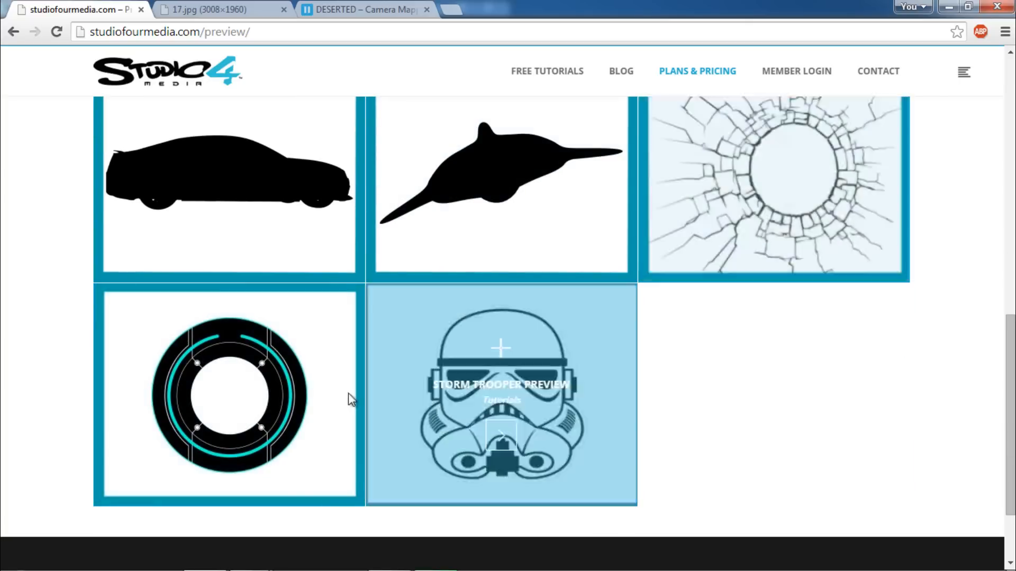
left_click(231, 443)
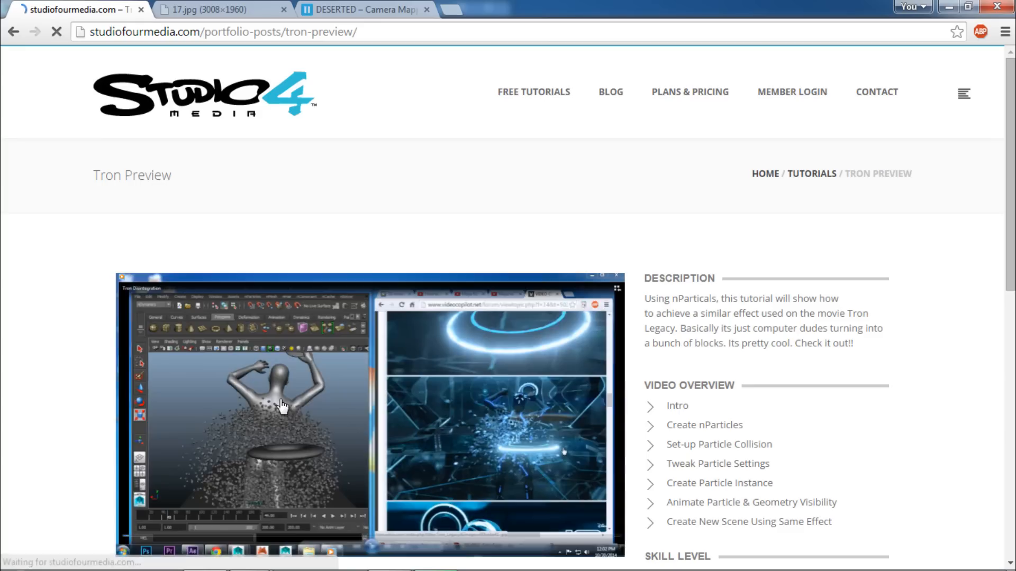
- Step through the Tron preview's slideshow of tutorial screenshots
scroll(868, 372, "down", 3)
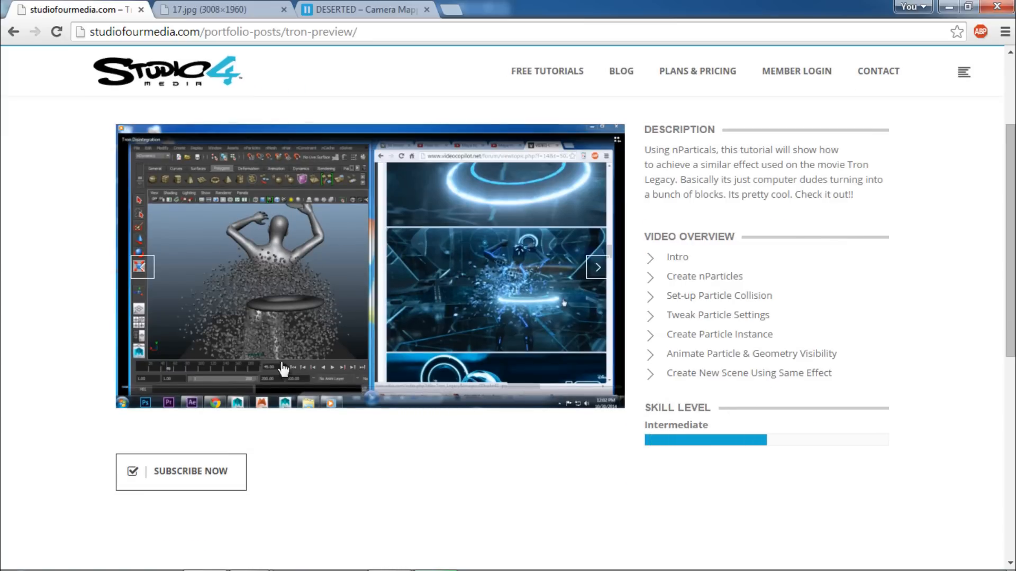
left_click(593, 270)
left_click(596, 267)
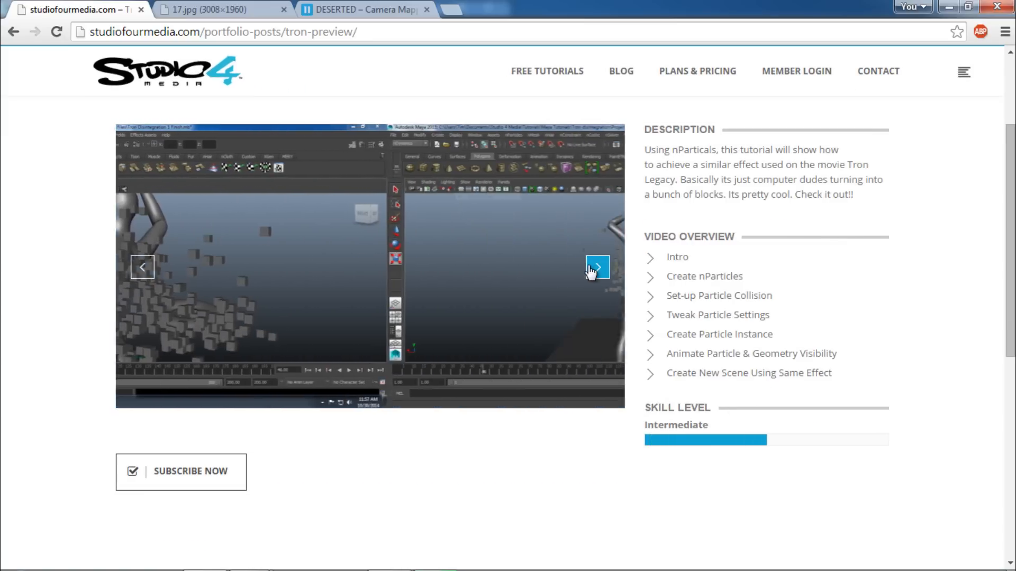
left_click(597, 267)
left_click(592, 270)
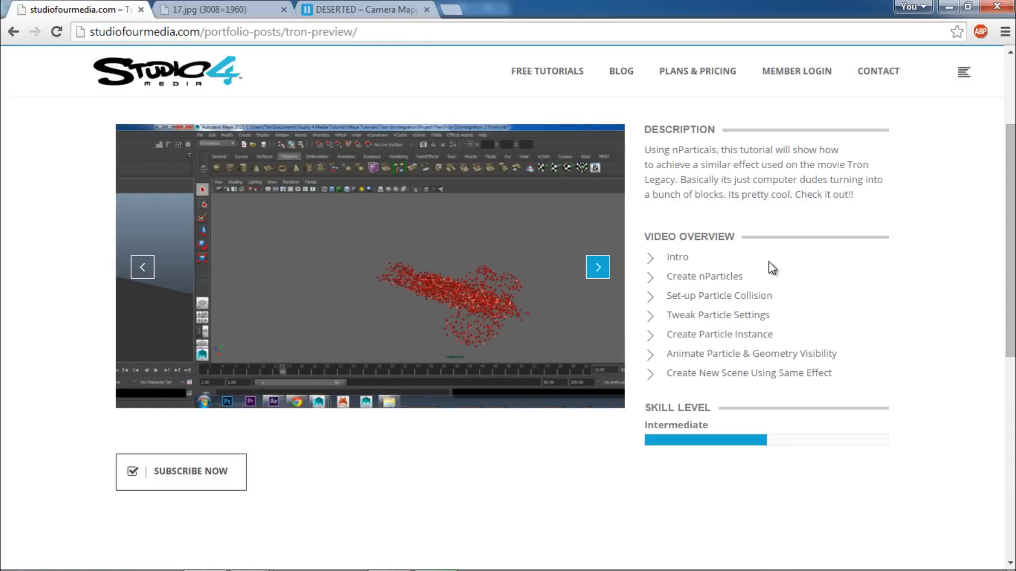
- Examine the Tron preview page's video overview, skill level and related projects
scroll(794, 272, "down", 5)
scroll(814, 328, "up", 4)
scroll(836, 404, "down", 4)
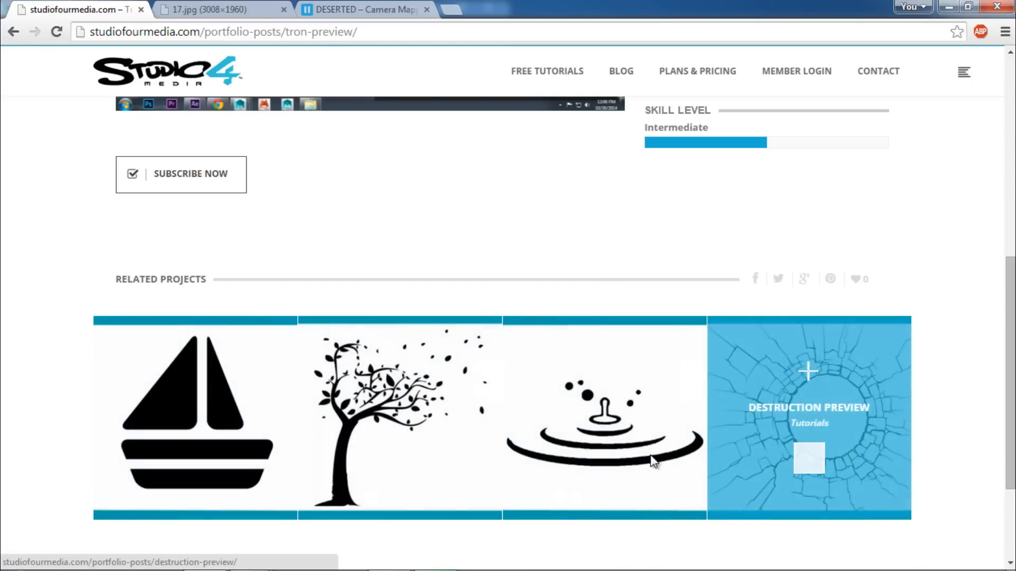
scroll(595, 316, "up", 3)
scroll(595, 317, "up", 4)
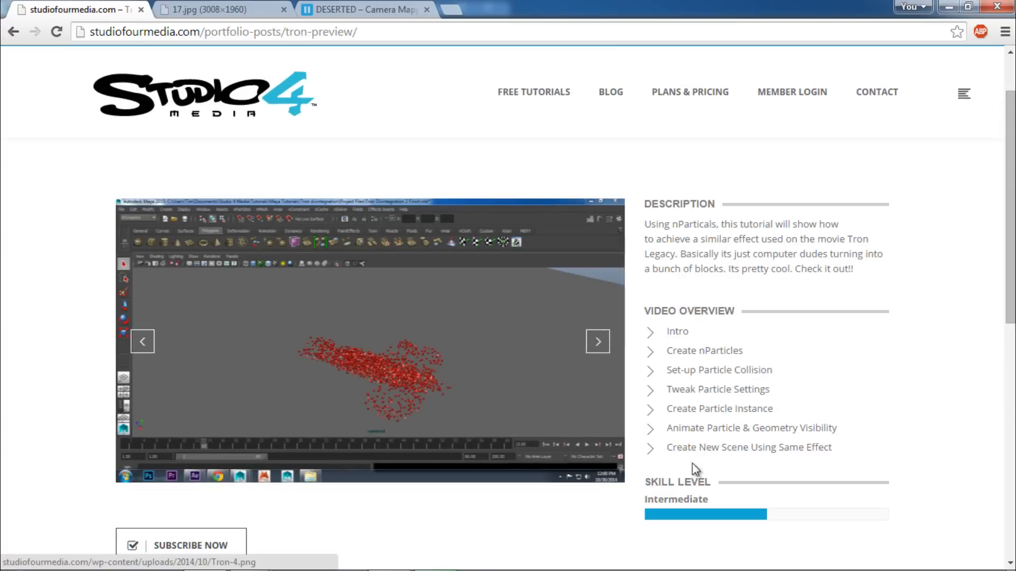
scroll(732, 286, "up", 2)
scroll(733, 348, "down", 3)
scroll(767, 351, "up", 3)
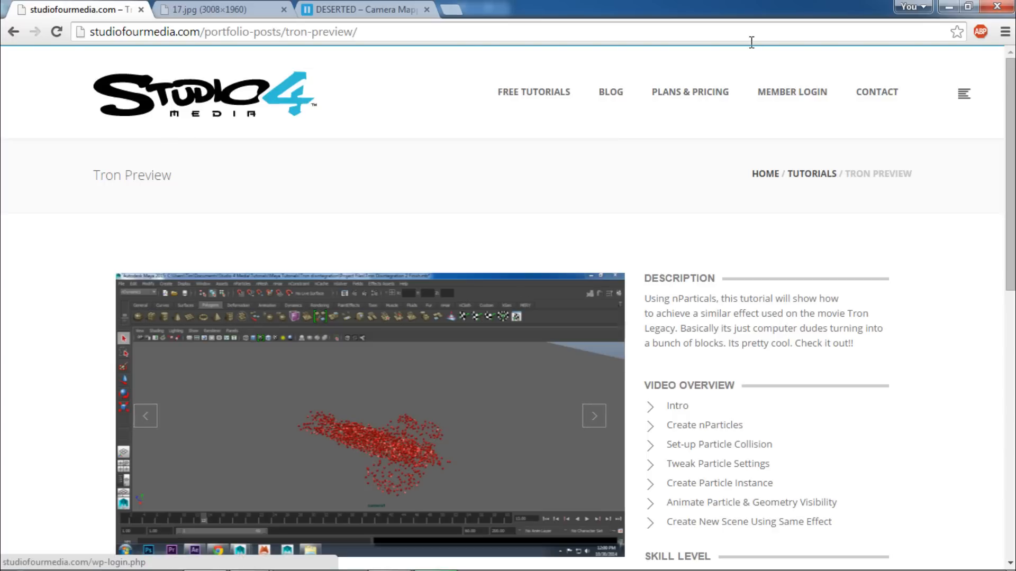
- Close the Tron preview page in the browser and switch to the empty Maya scene
left_click(949, 8)
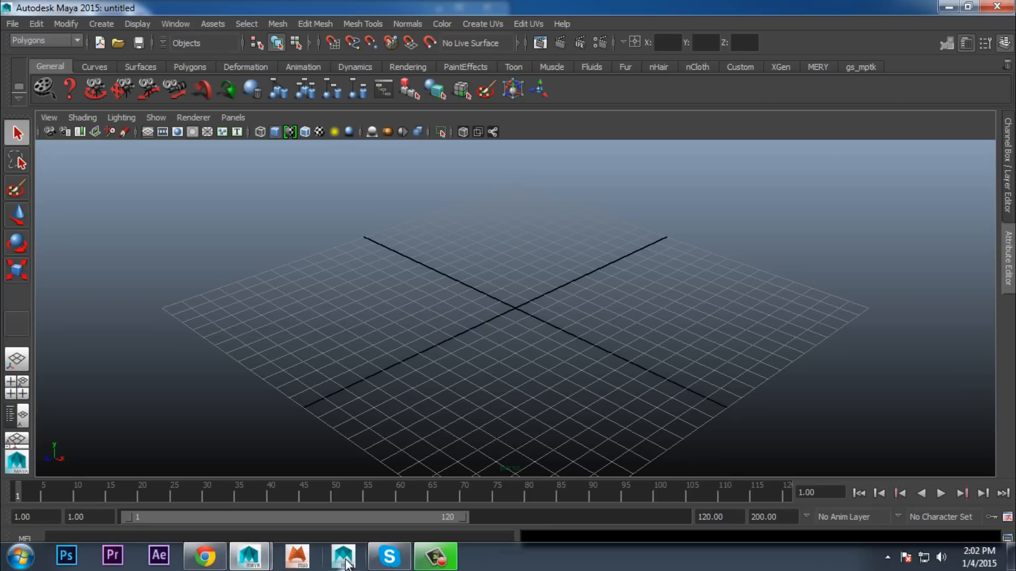
left_click(216, 566)
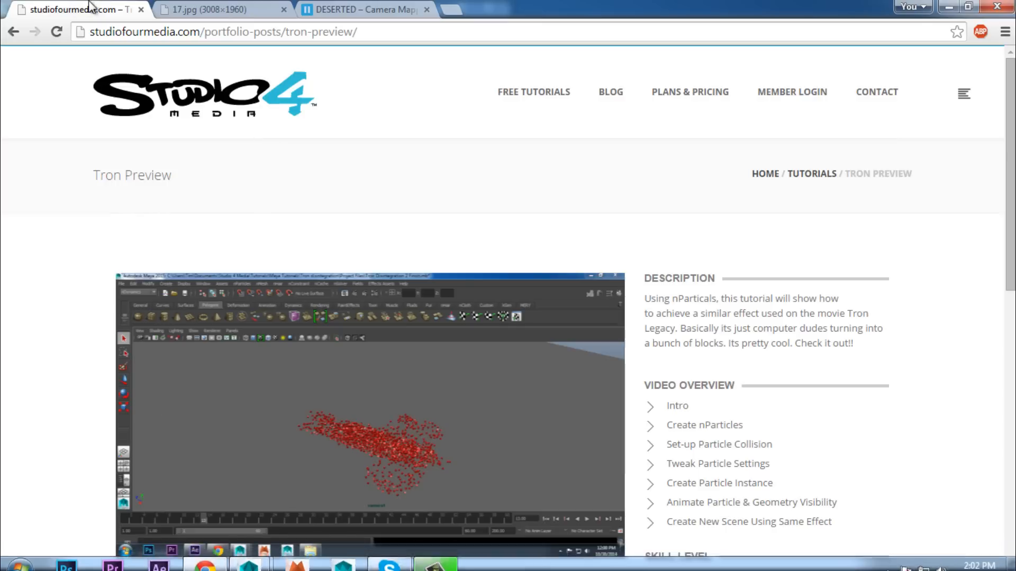
left_click(141, 10)
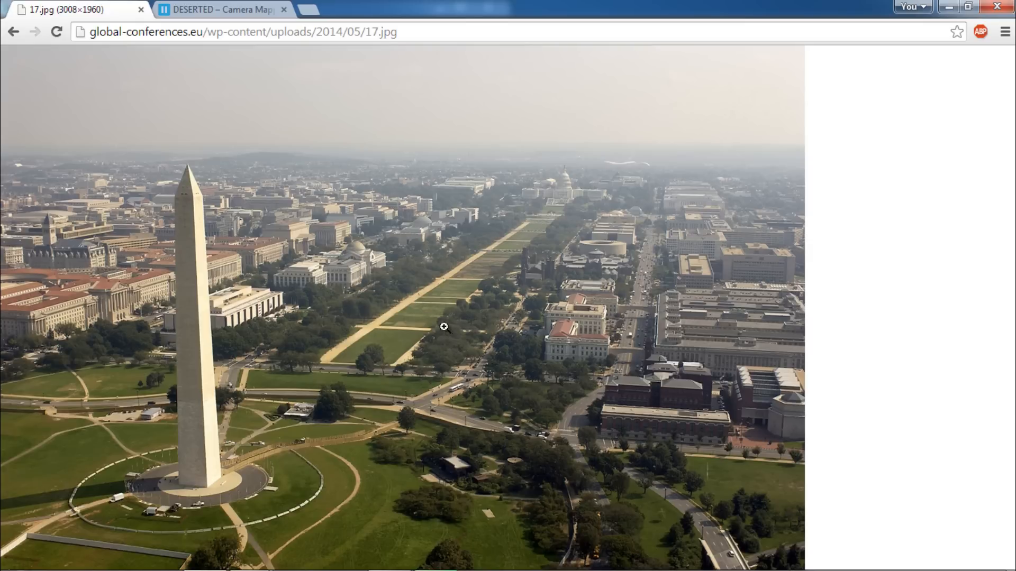
left_click(949, 6)
- Create a new camera at the grid origin of the scene
left_click_drag(535, 325, 490, 316, "alt")
right_click_drag(490, 315, 553, 322, "alt")
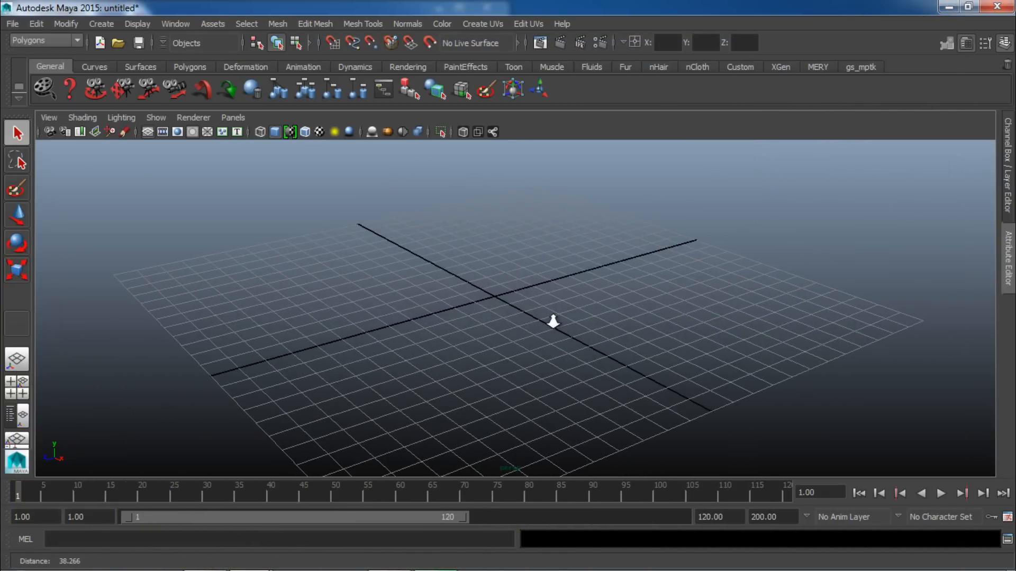
left_click_drag(553, 321, 504, 269, "alt")
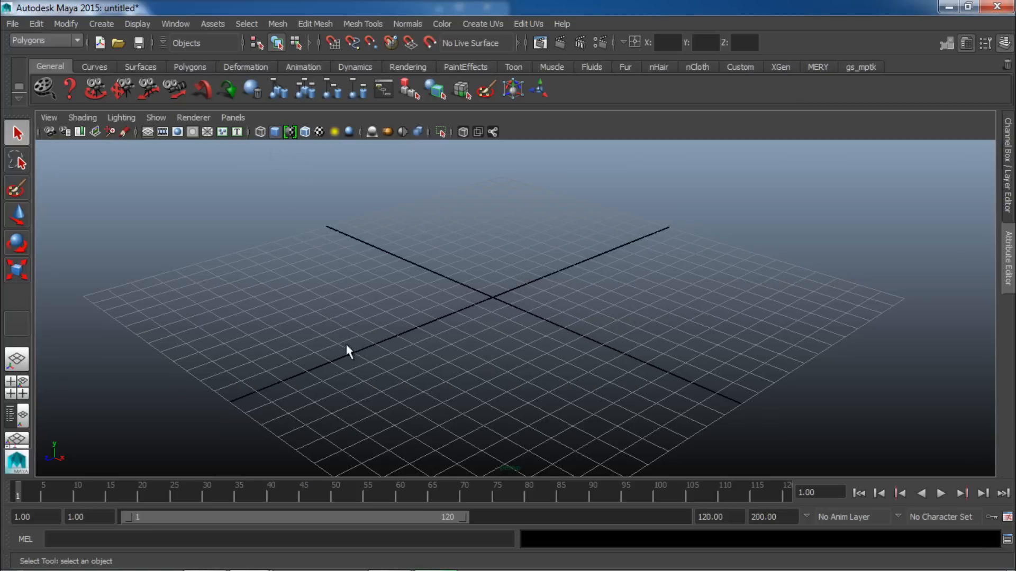
left_click(101, 24)
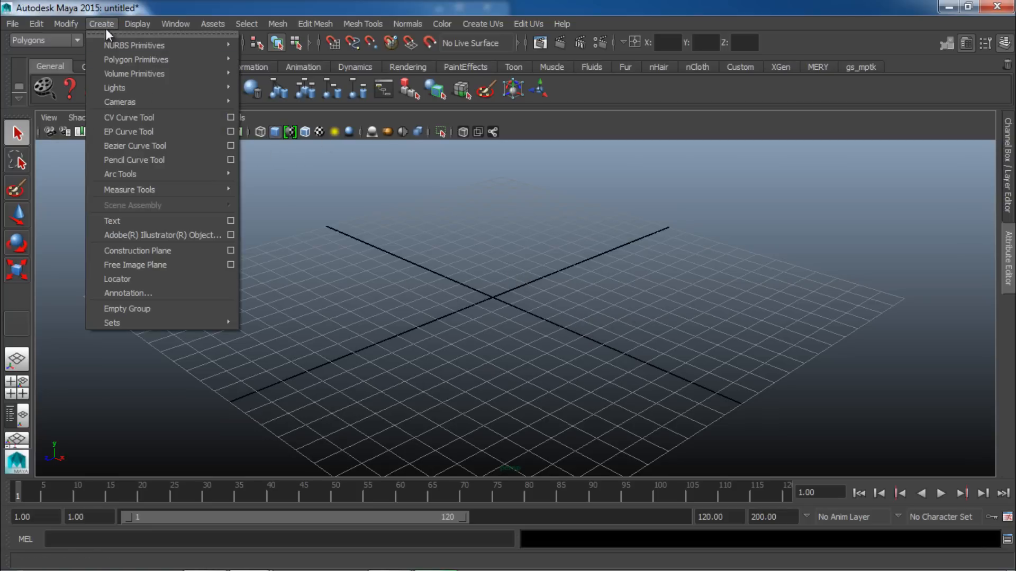
mouse_move(145, 101)
left_click(264, 109)
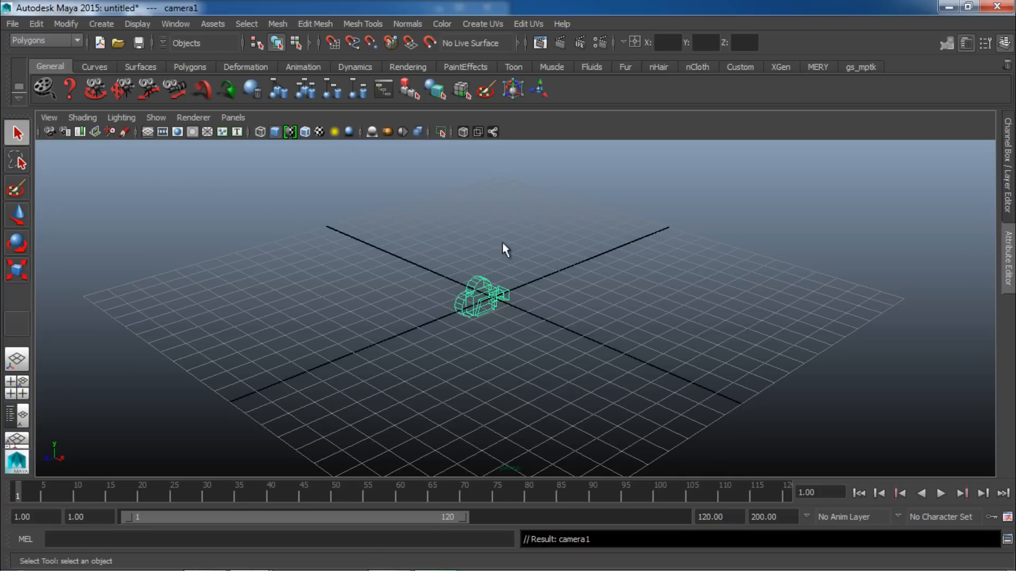
- Move the camera back about 12.7 cm along the Z axis with the Move tool
key("w")
left_click_drag(510, 334, 108, 407, "alt")
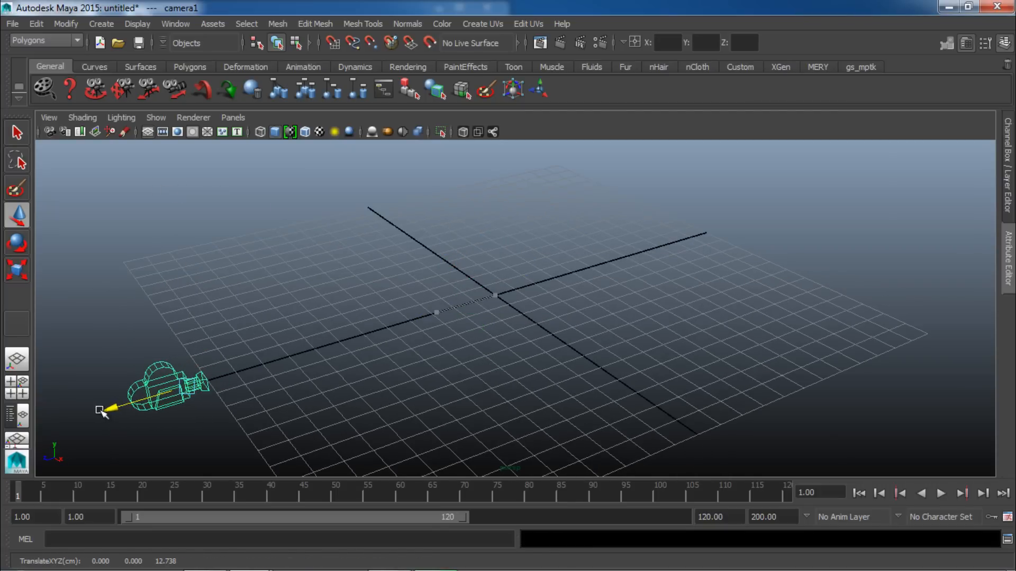
left_click_drag(405, 375, 295, 294, "alt")
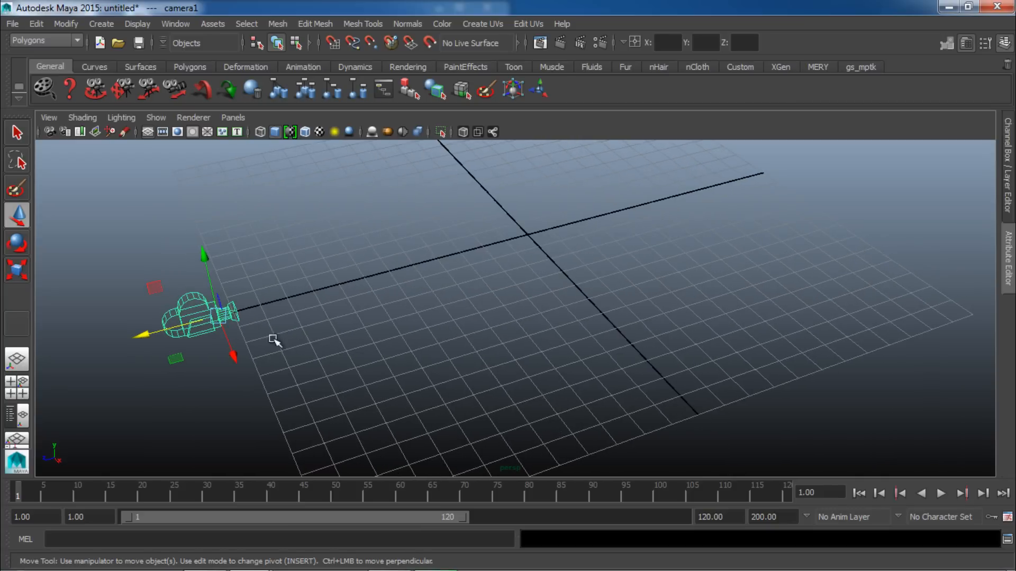
- Activate the Show Manipulator tool and snap the camera's center of interest to the grid origin at 0, 0, 0
left_click(539, 91)
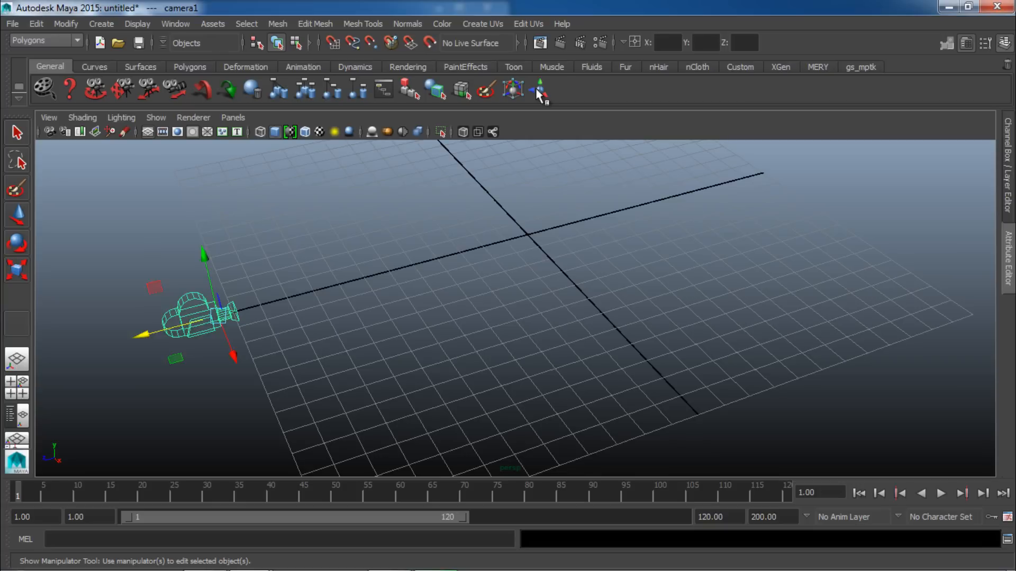
left_click_drag(304, 296, 547, 277)
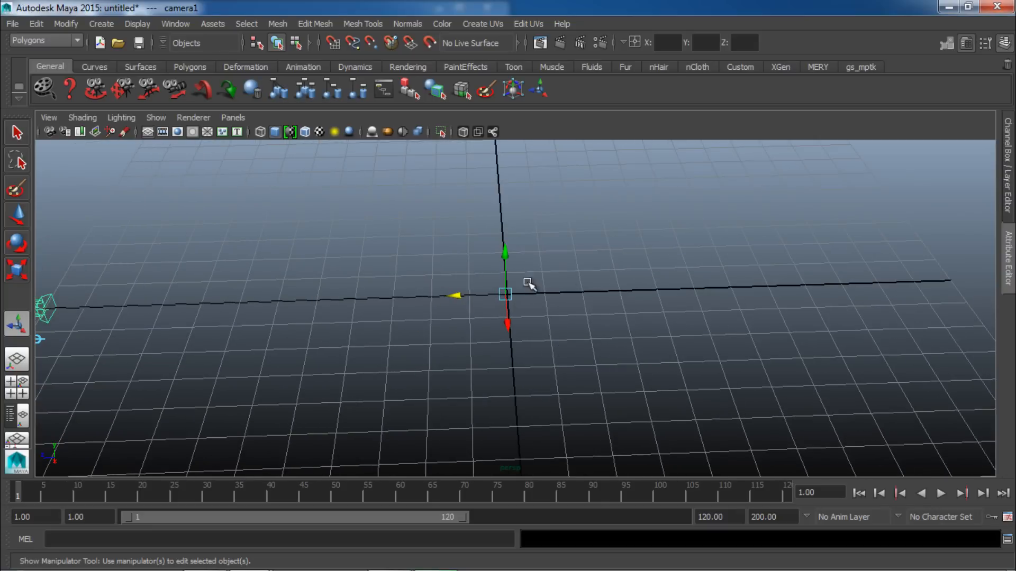
key("x")
left_click_drag(455, 297, 613, 292)
left_click_drag(520, 303, 511, 303)
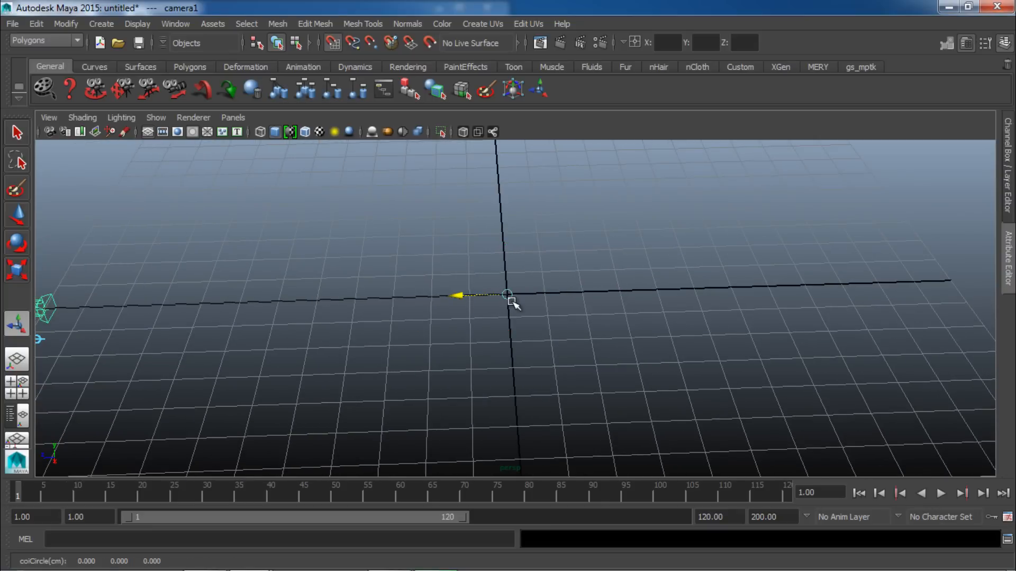
left_click_drag(511, 255, 521, 302)
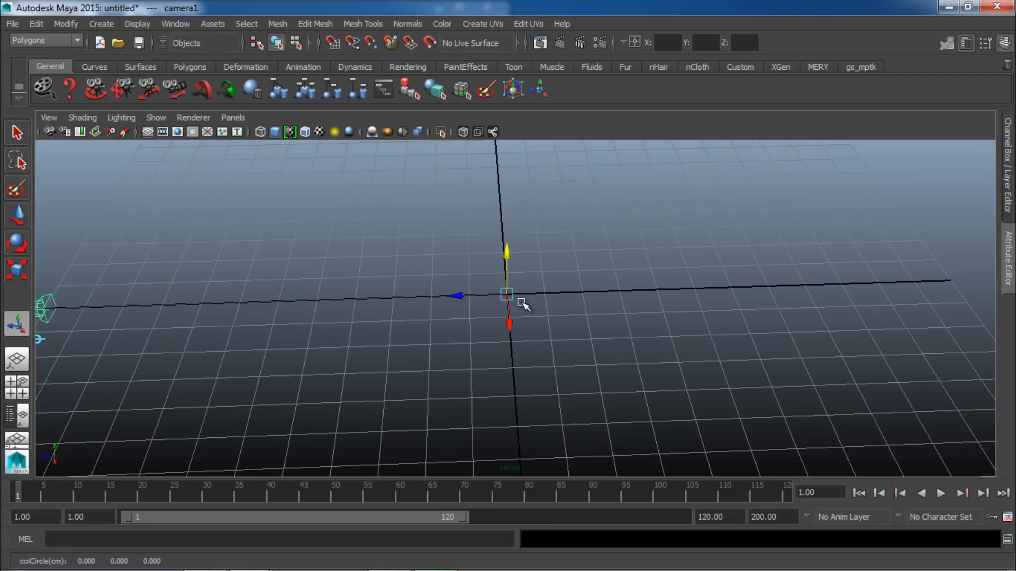
- Shift the camera's origin with its manipulator handles, leaving its center of interest at the grid origin
scroll(297, 302, "down", 1)
middle_click_drag(269, 309, 464, 232, "alt")
left_click_drag(463, 306, 273, 250, "alt")
right_click_drag(756, 332, 376, 320, "alt")
left_click_drag(381, 256, 450, 236)
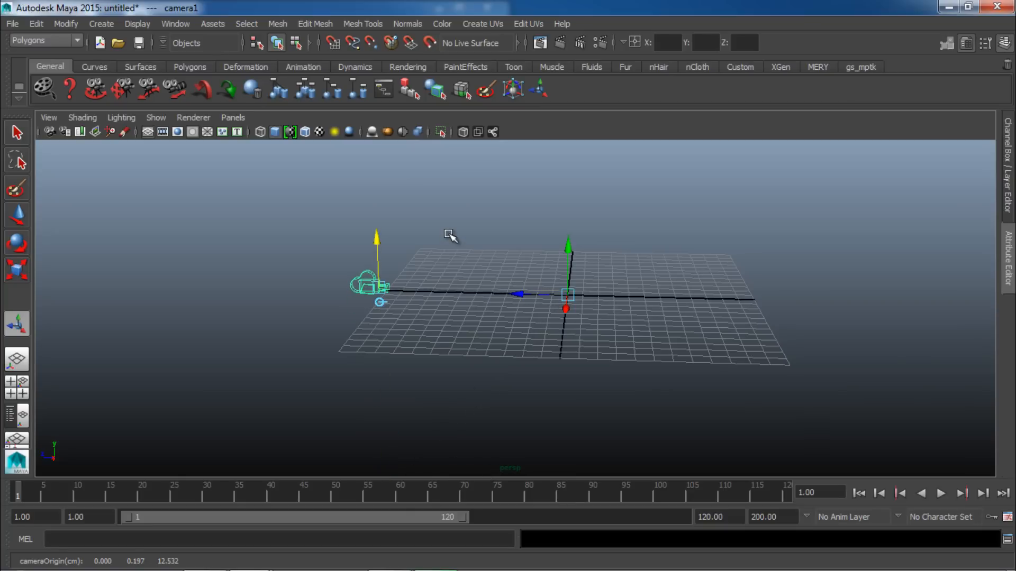
left_click_drag(404, 287, 590, 307, "alt")
left_click_drag(570, 364, 582, 345)
left_click_drag(519, 320, 517, 272)
left_click_drag(580, 338, 490, 318, "alt")
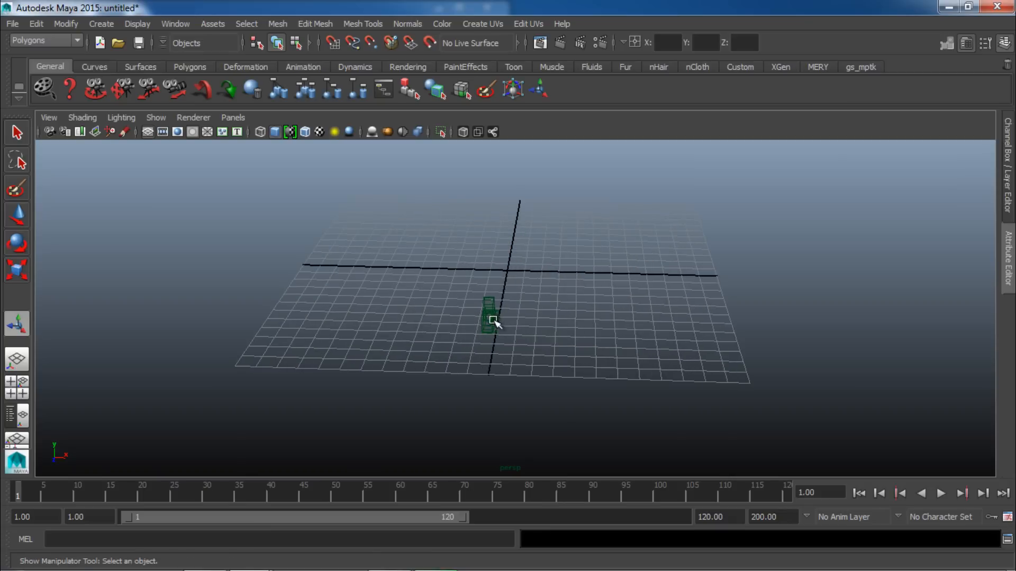
scroll(284, 254, "up", 2)
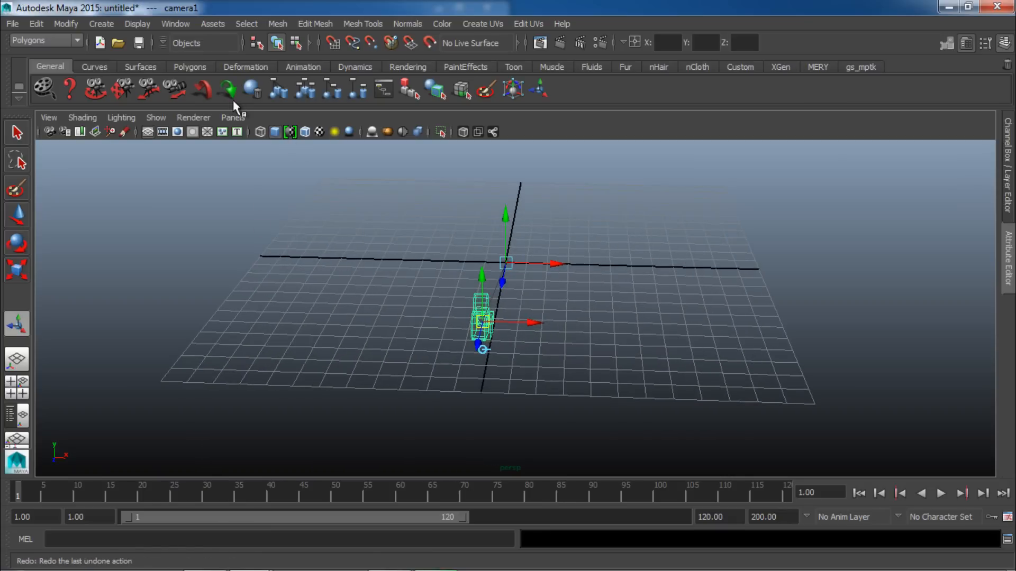
- Set the viewport to look through camera1
left_click(233, 117)
mouse_move(329, 131)
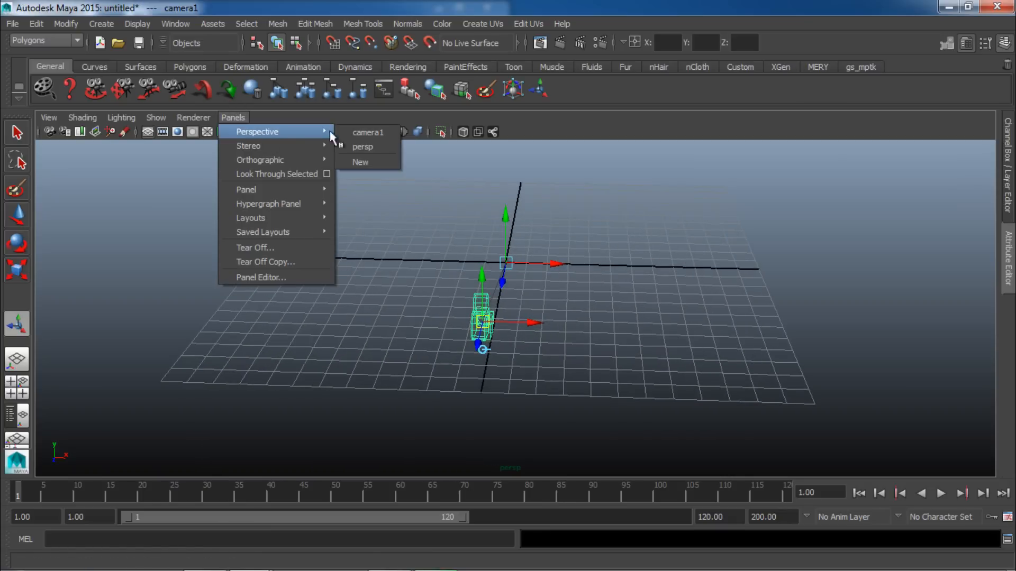
left_click(371, 132)
- Rename the camera to projectionCam in its transform attributes
left_click(1008, 258)
left_click_drag(467, 295, 418, 323, "alt")
left_click(712, 161)
double_click(875, 198)
type("projectionCam")
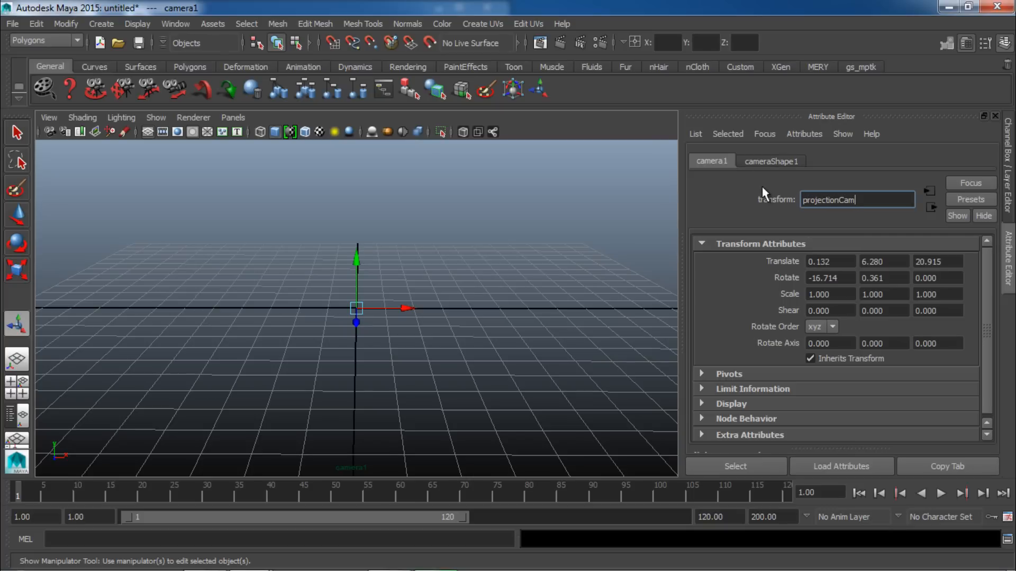
key("Return")
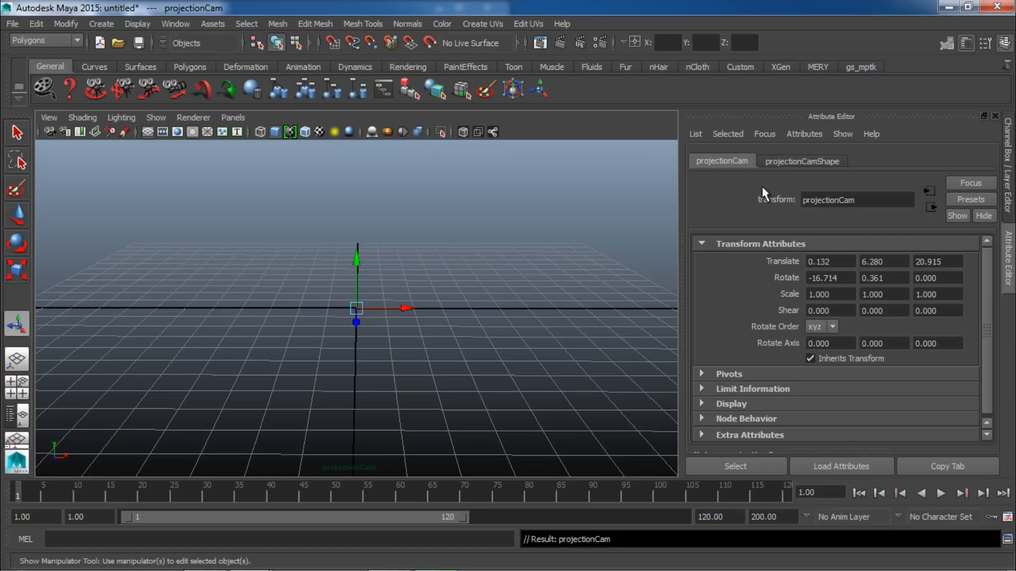
- Hide the Attribute Editor and undo the last camera rename
key("ctrl+a")
left_click_drag(726, 306, 621, 256, "alt")
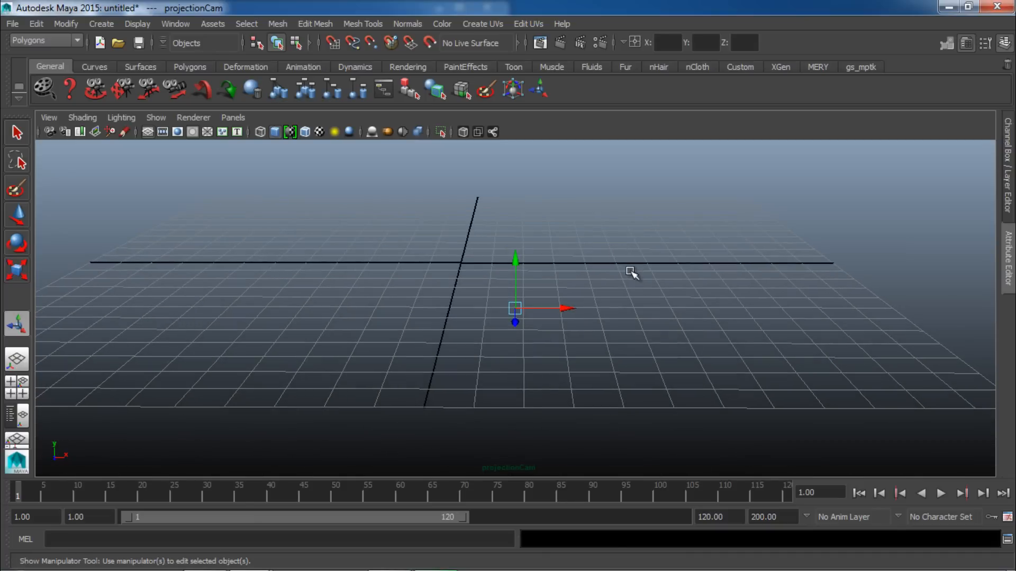
key("ctrl+z")
- Switch the viewport to the persp view and snap camera1's center of interest to the grid origin
left_click(233, 117)
mouse_move(297, 131)
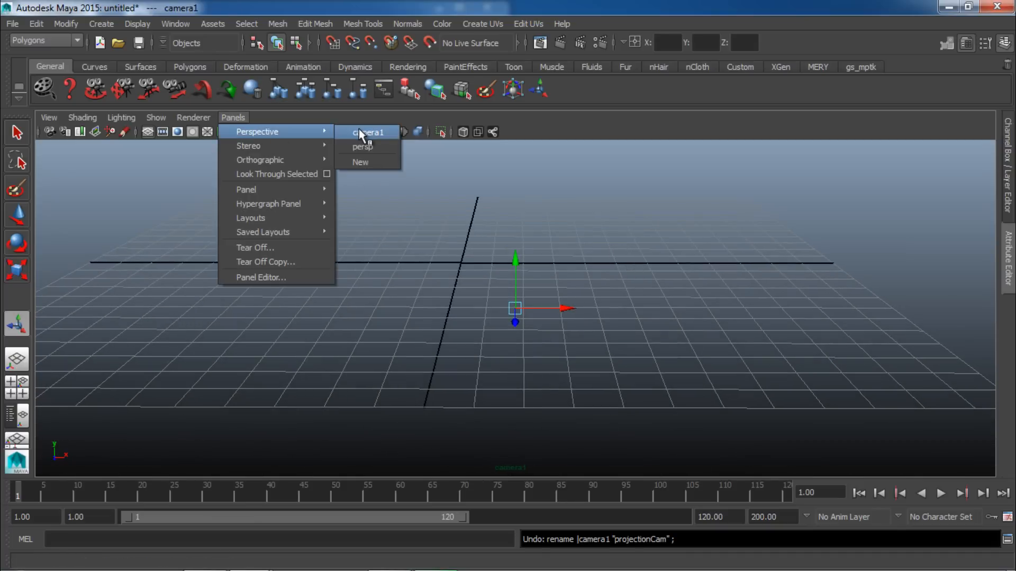
left_click(366, 142)
left_click_drag(590, 301, 579, 244, "alt")
right_click_drag(709, 262, 846, 296, "alt")
middle_click_drag(847, 296, 764, 336, "alt")
left_click_drag(764, 336, 606, 350, "alt")
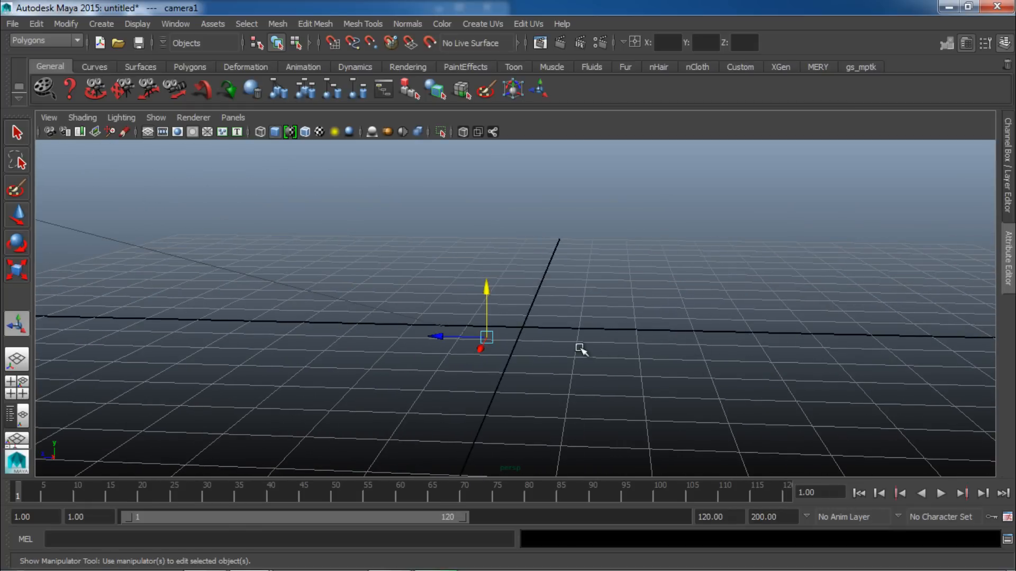
key("x")
left_click_drag(500, 339, 526, 329)
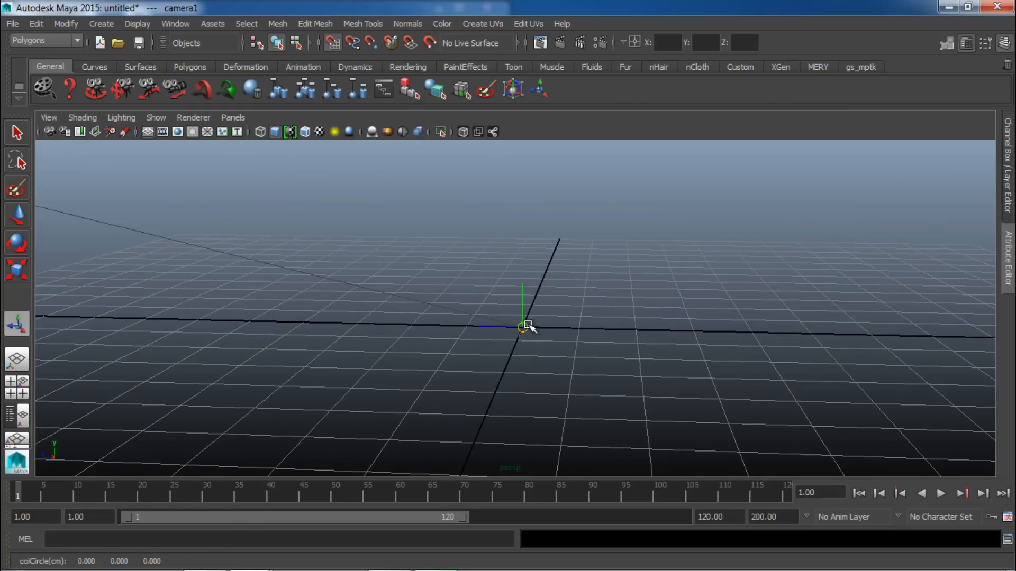
- Return the viewport to the camera1 view
right_click_drag(680, 347, 367, 308, "alt")
left_click_drag(367, 308, 415, 302, "alt")
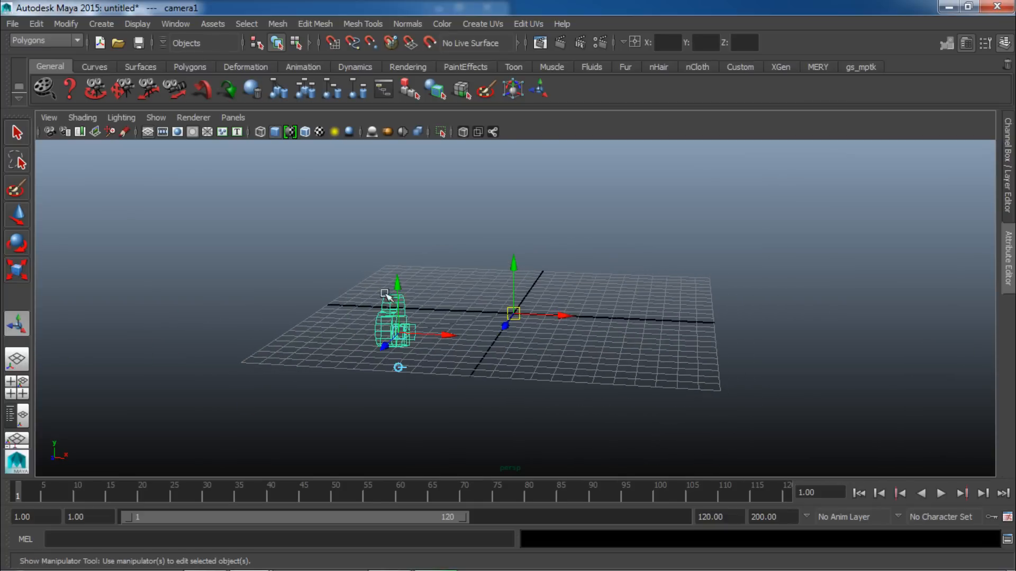
left_click(234, 117)
mouse_move(285, 132)
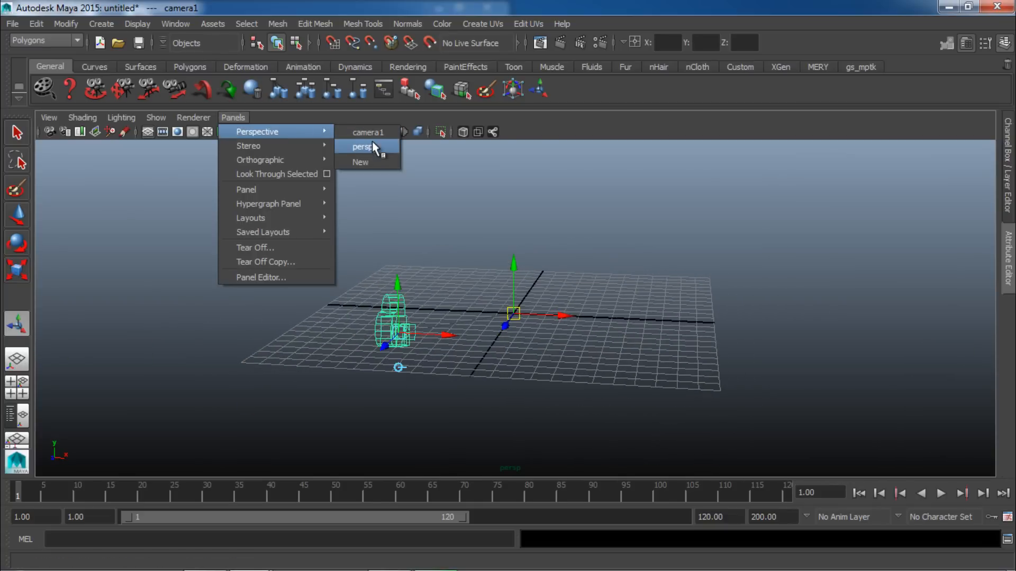
left_click(373, 141)
left_click(234, 118)
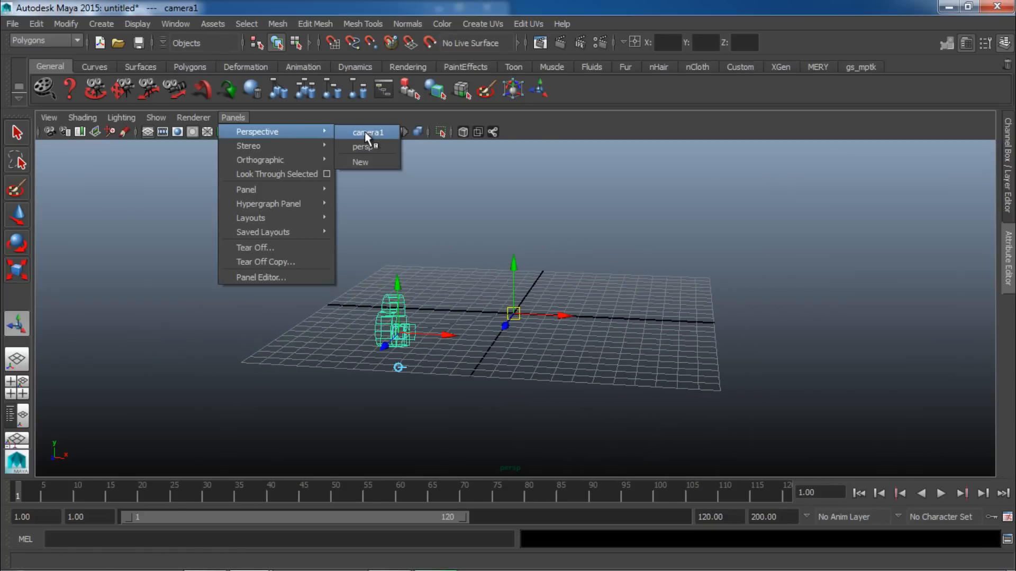
left_click(365, 132)
- Orbit and dolly camera1 around the grid origin to face the grid nearly straight on from slightly above
right_click_drag(585, 293, 651, 318, "alt")
left_click_drag(651, 317, 722, 306, "alt")
left_click_drag(550, 331, 538, 302, "alt")
right_click_drag(505, 359, 644, 347, "alt")
left_click_drag(643, 348, 692, 322, "alt")
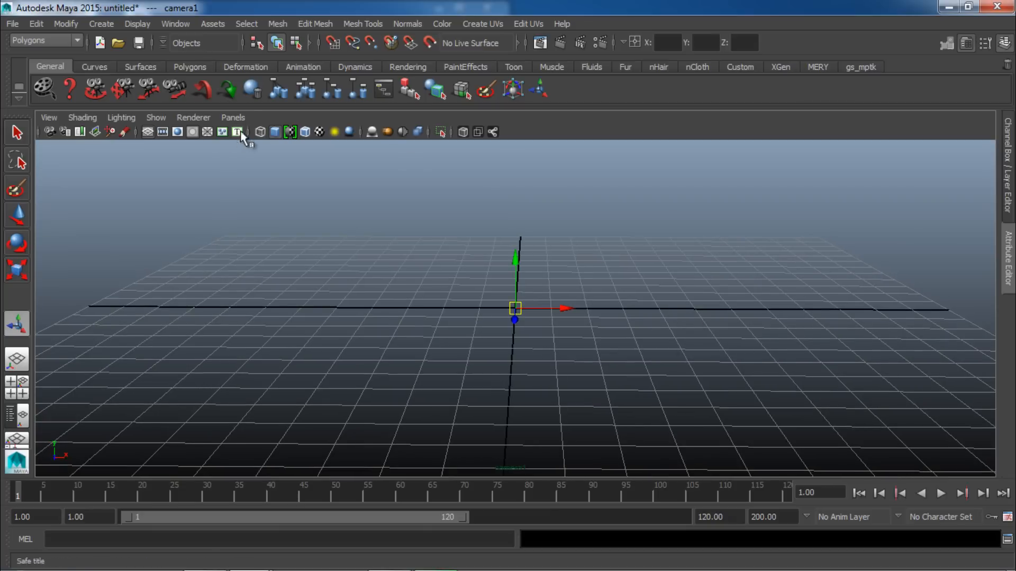
- Start importing an image plane for camera1 and browse to Studio 4 Media\Tutorials\Maya Tutorials\Camera Mapping\Reference Images in Documents
left_click(246, 118)
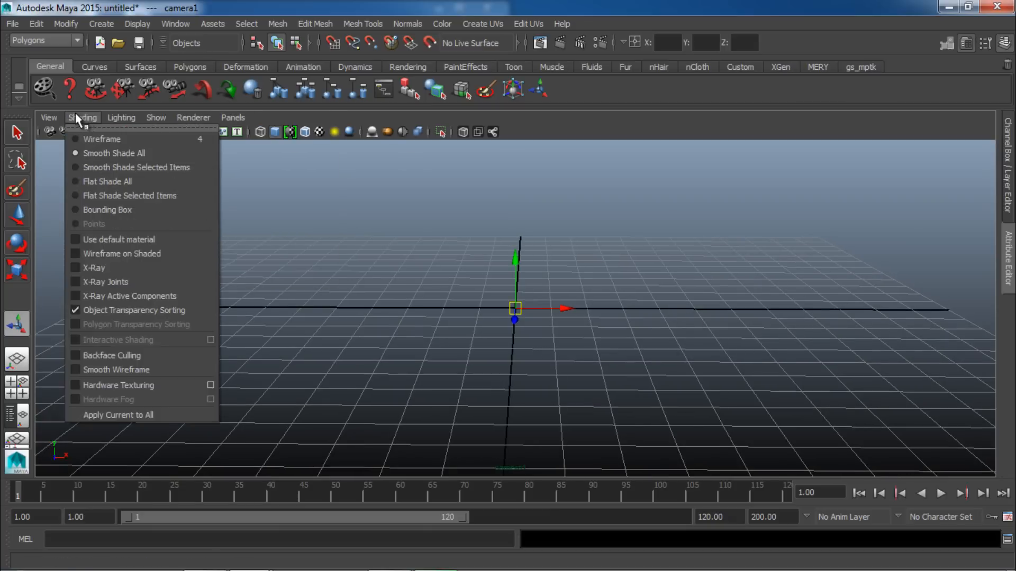
mouse_move(51, 120)
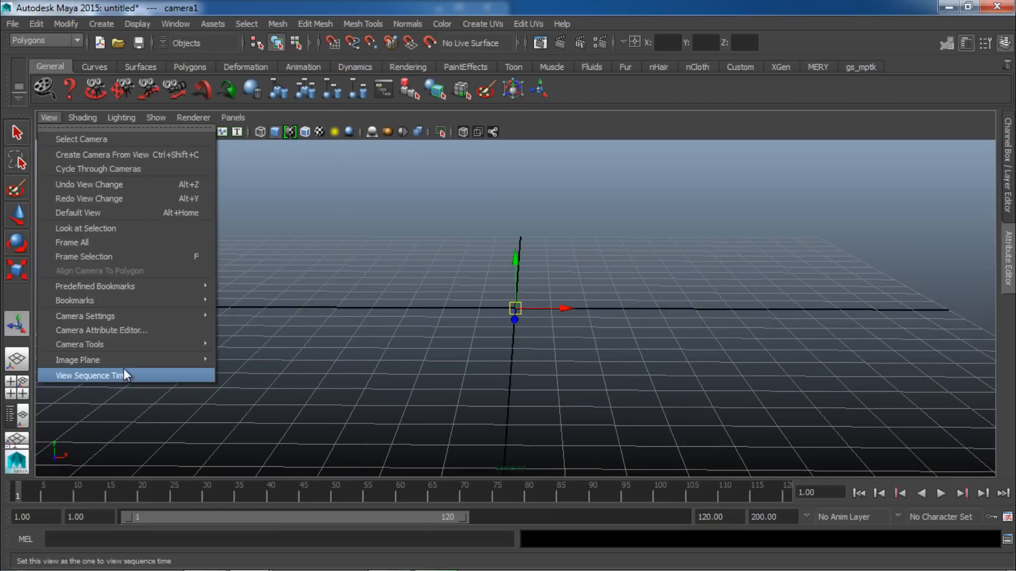
mouse_move(153, 359)
left_click(262, 367)
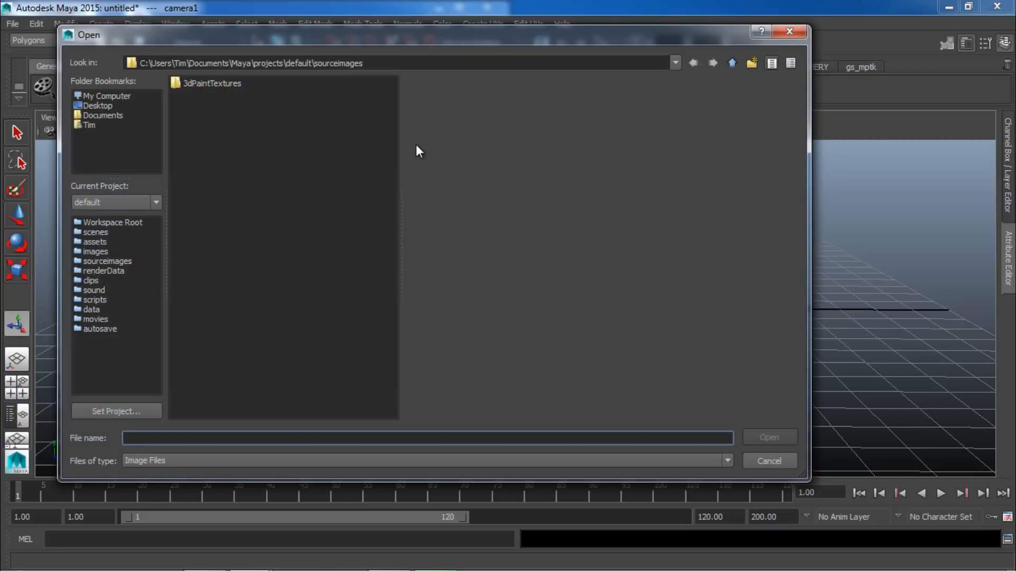
left_click(114, 118)
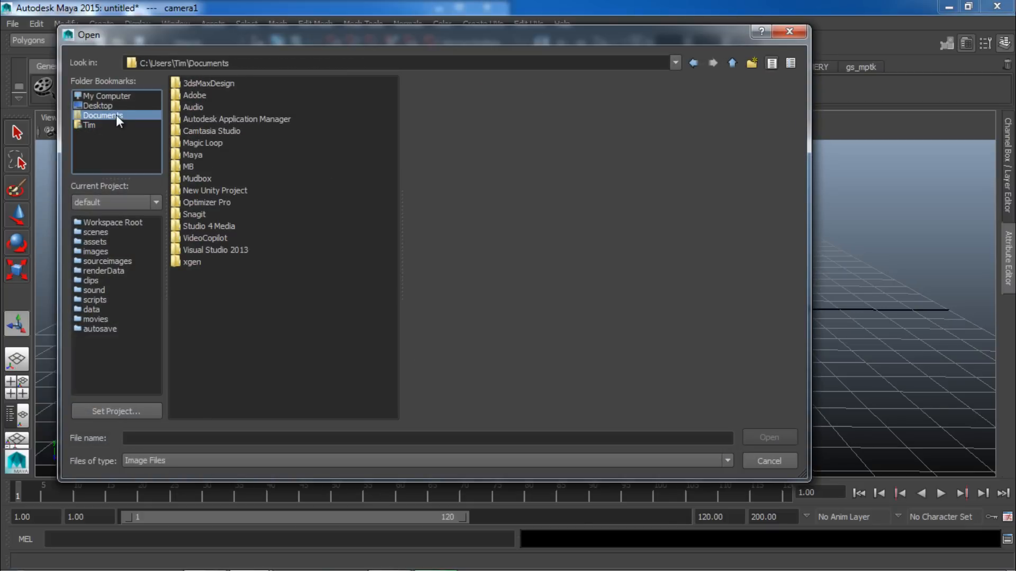
double_click(207, 226)
double_click(205, 139)
double_click(202, 97)
double_click(202, 116)
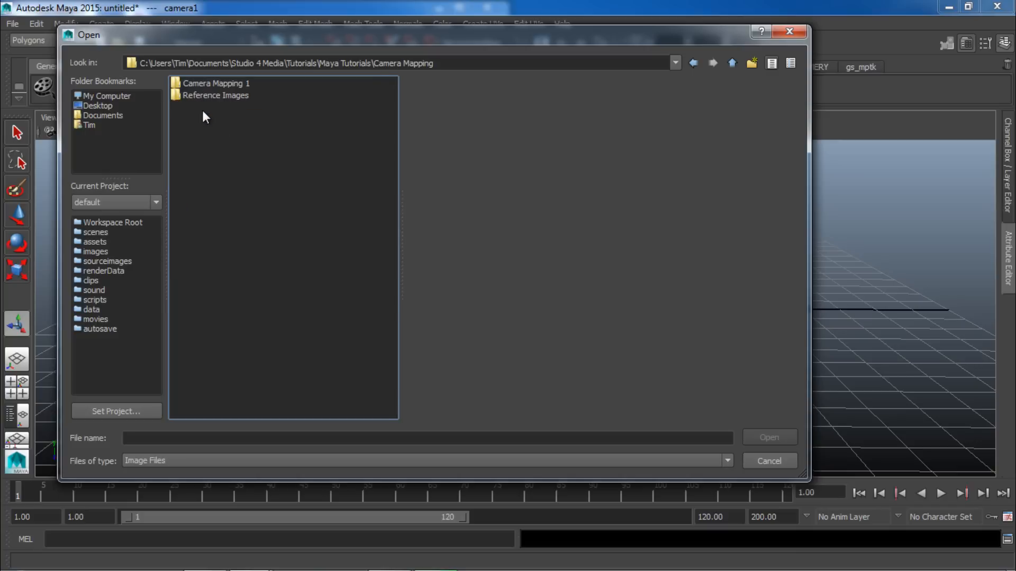
double_click(206, 96)
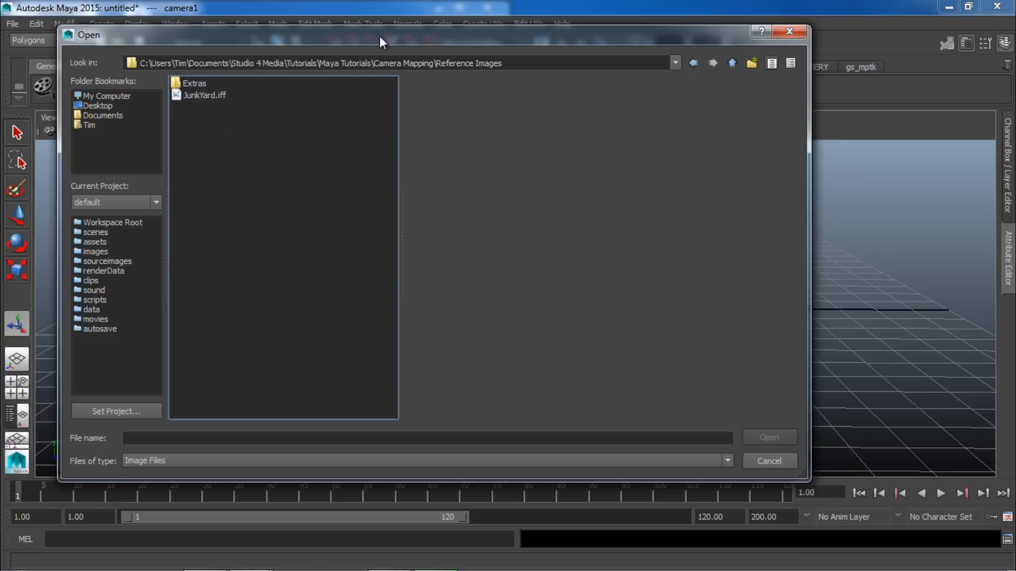
- Load JunkYard.iff as camera1's image plane
left_click_drag(379, 36, 422, 41)
left_click_drag(101, 32, 164, 94)
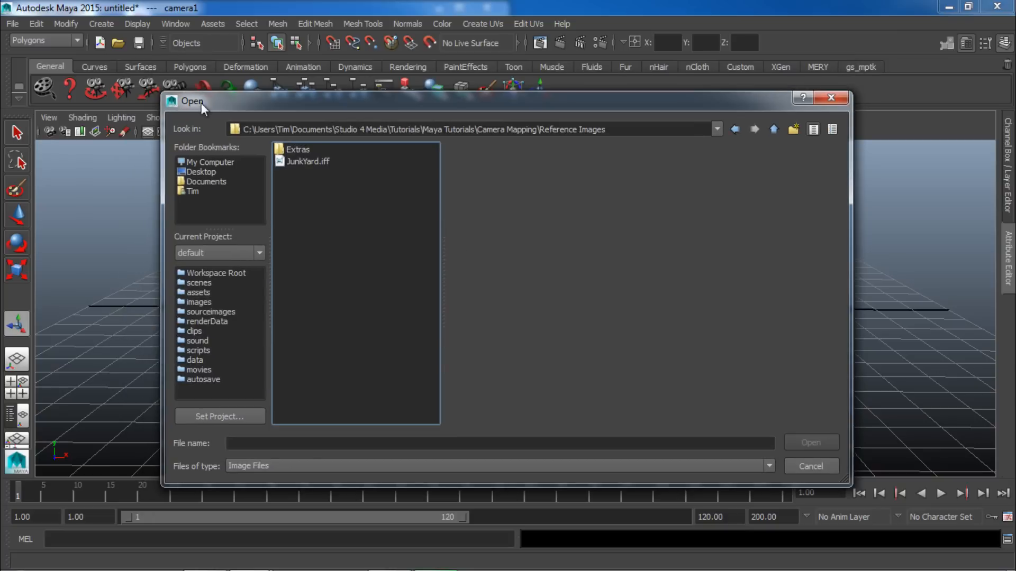
left_click(308, 162)
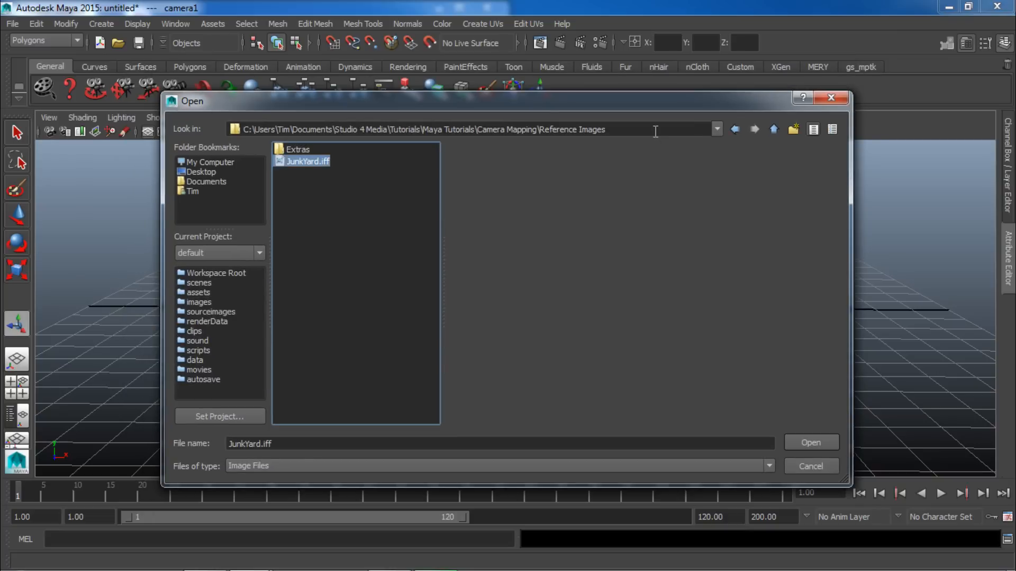
left_click(804, 442)
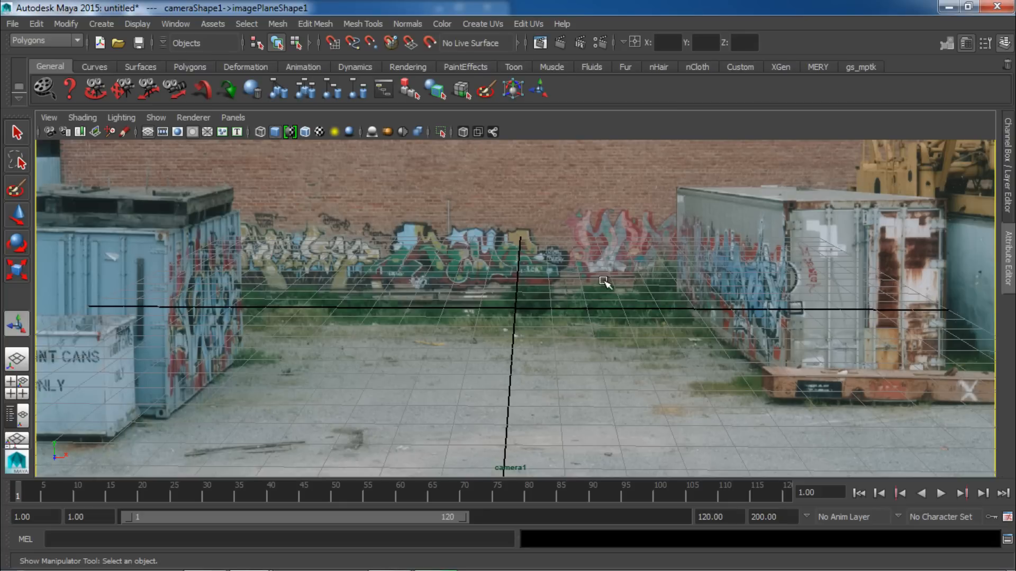
- Switch the viewport to the persp view and select camera1 beside its image plane
left_click(1011, 279)
left_click(1012, 278)
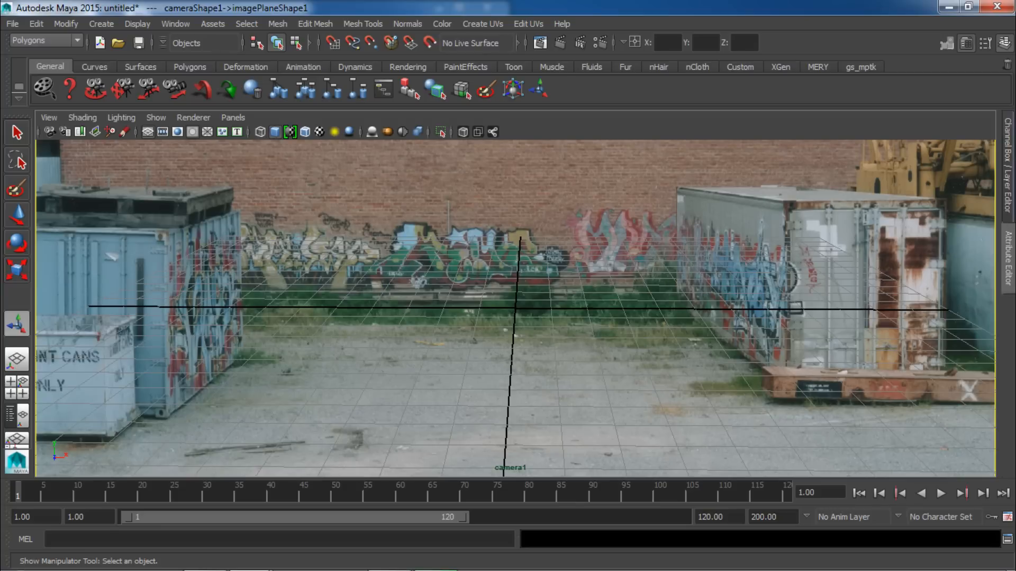
left_click(233, 118)
mouse_move(272, 132)
left_click(357, 145)
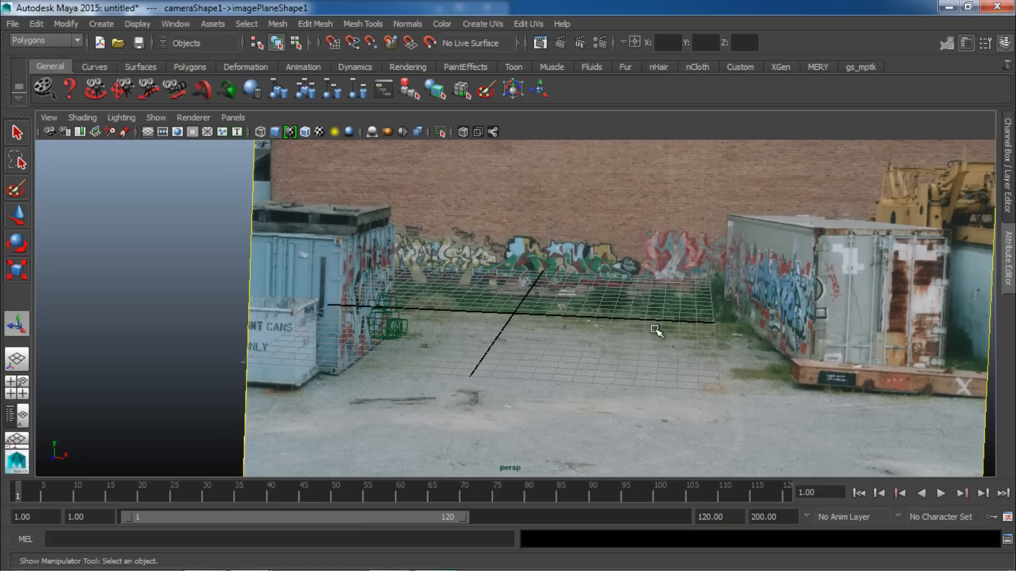
right_click_drag(650, 329, 464, 344, "alt")
left_click_drag(464, 344, 394, 327, "alt")
left_click(363, 317)
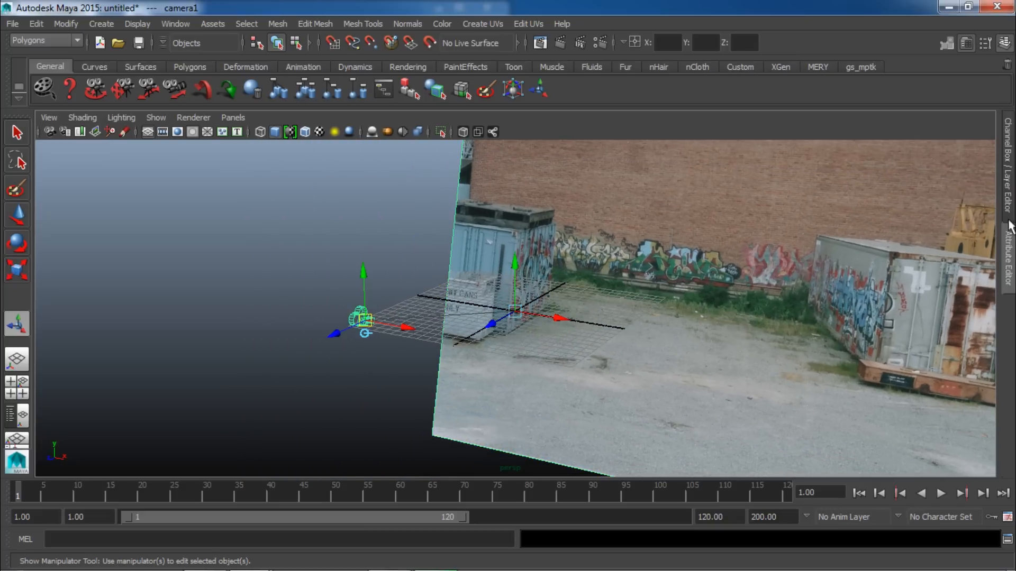
- Rename the selected camera's transform node to projectionCam
left_click(1011, 192)
left_click(1009, 267)
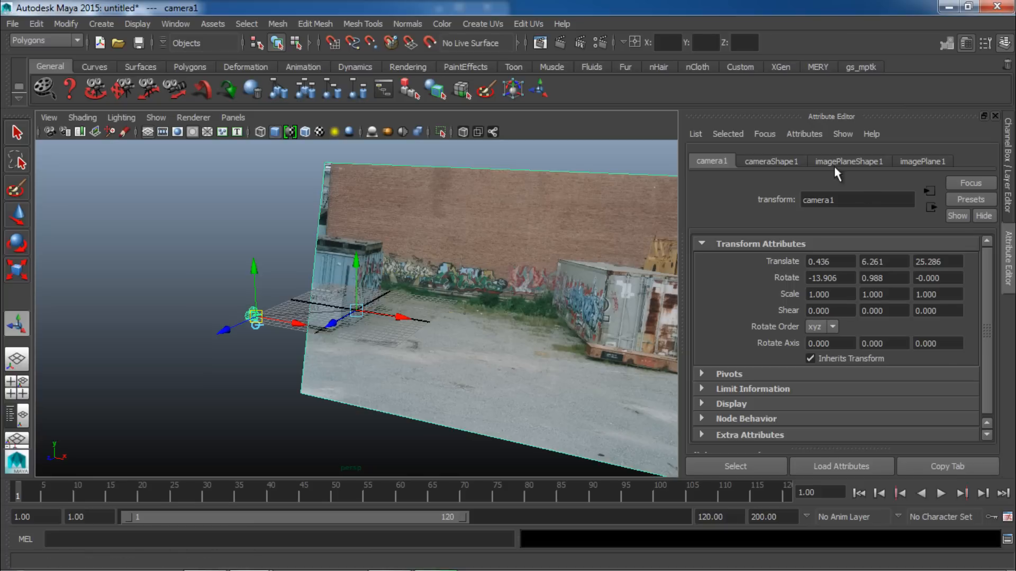
left_click_drag(859, 198, 741, 202)
type("projectionCam")
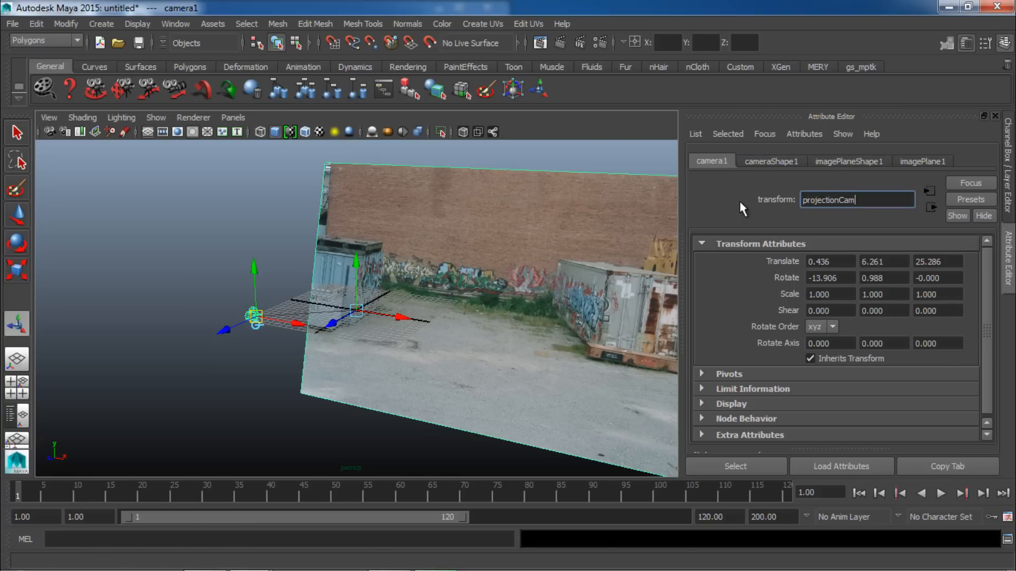
key("Return")
left_click(1010, 255)
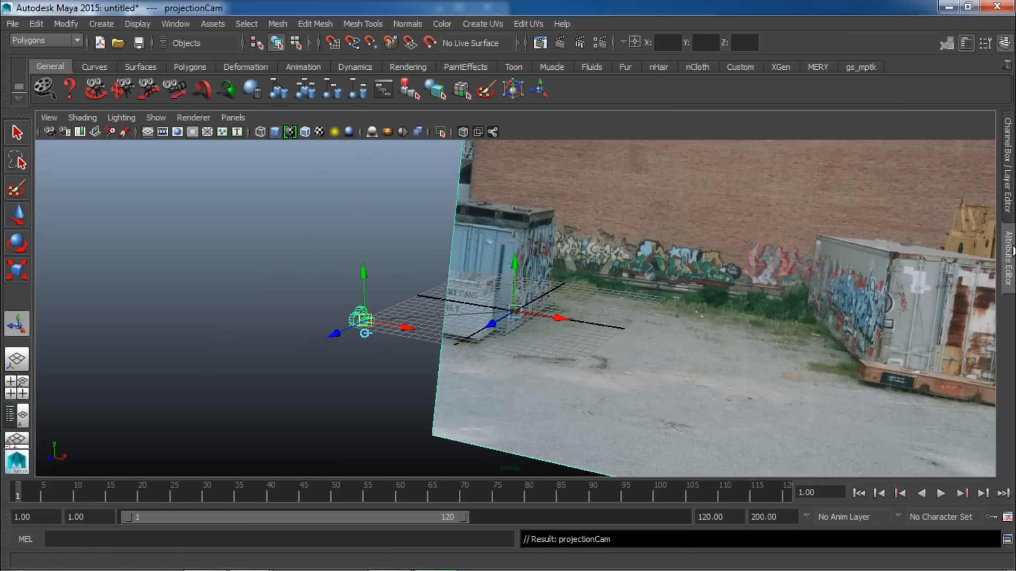
- Set the focal length of projectionCam to 52 in its camera shape attributes
left_click_drag(601, 299, 370, 290, "alt")
left_click(1008, 160)
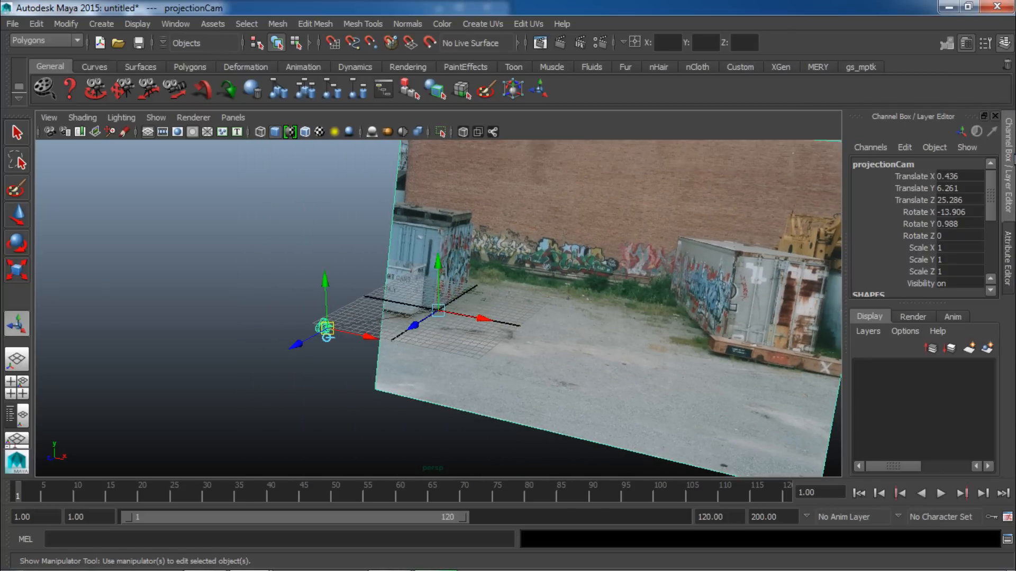
left_click(1009, 257)
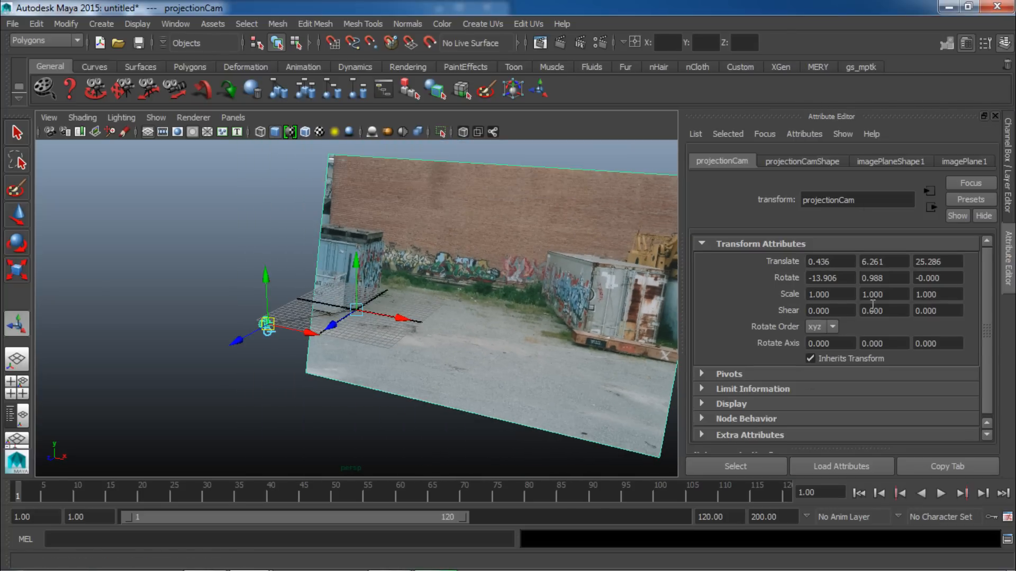
left_click(799, 161)
scroll(846, 381, "down", 2)
scroll(853, 377, "up", 2)
left_click_drag(839, 351, 766, 345)
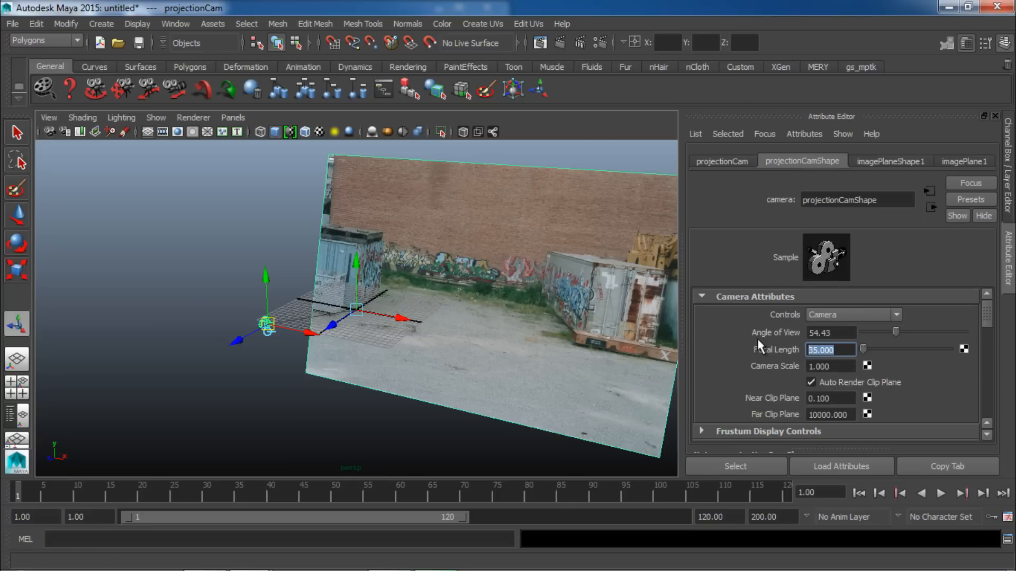
type("52")
key("Return")
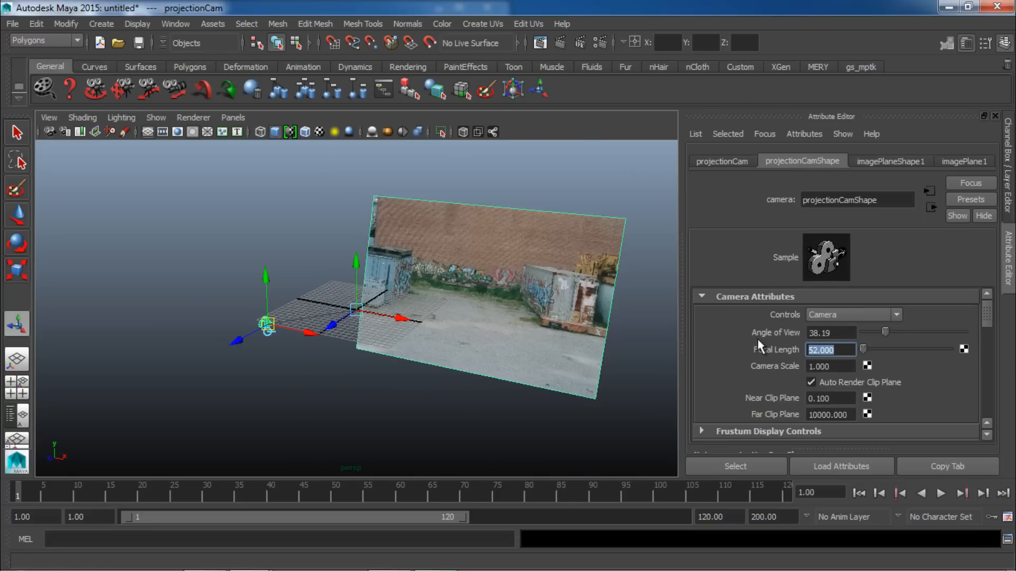
left_click_drag(304, 339, 345, 335, "alt")
right_click_drag(287, 339, 505, 347, "alt")
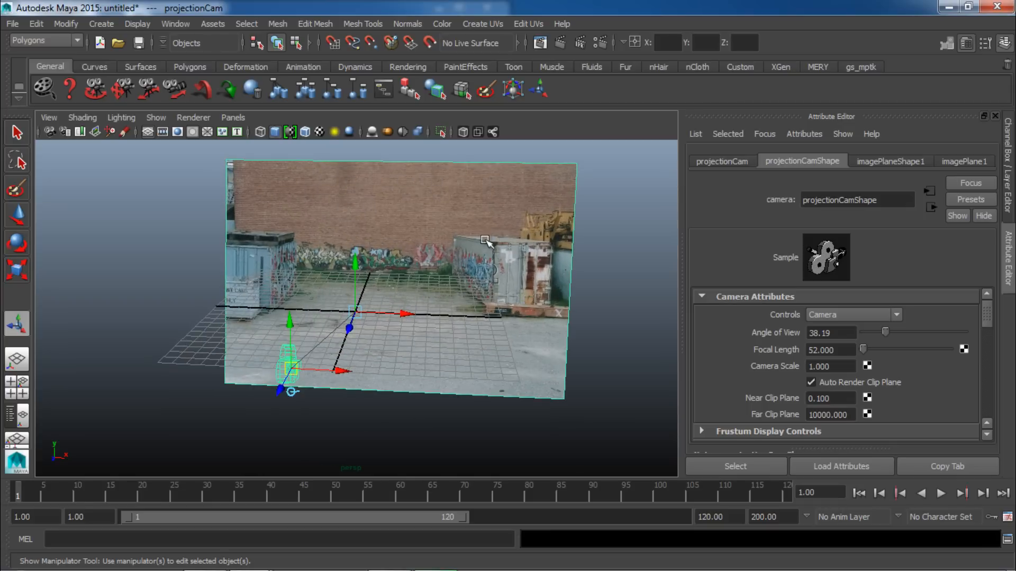
left_click_drag(272, 290, 218, 214, "alt")
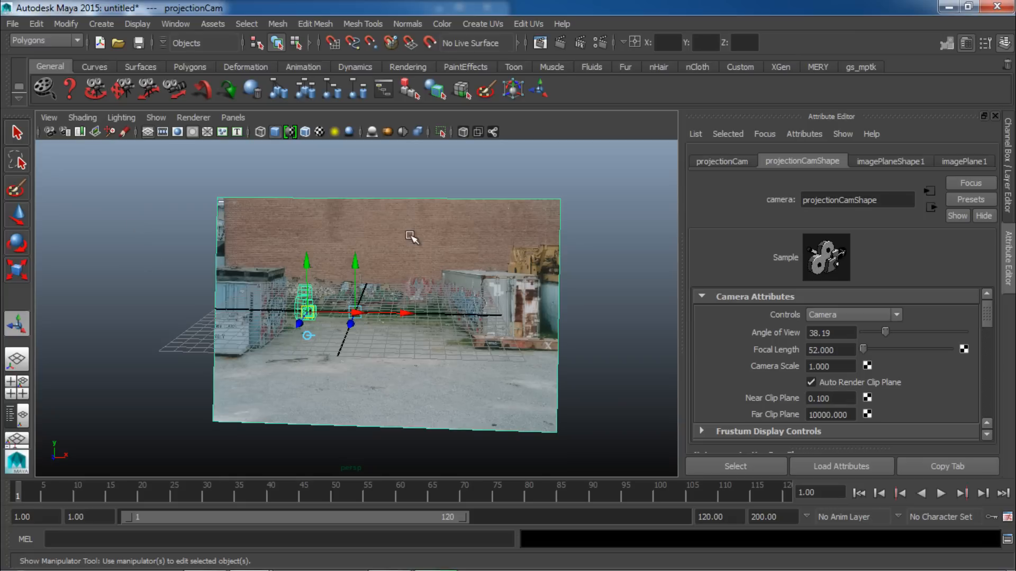
left_click_drag(408, 234, 442, 217, "alt")
left_click_drag(495, 286, 485, 286, "alt")
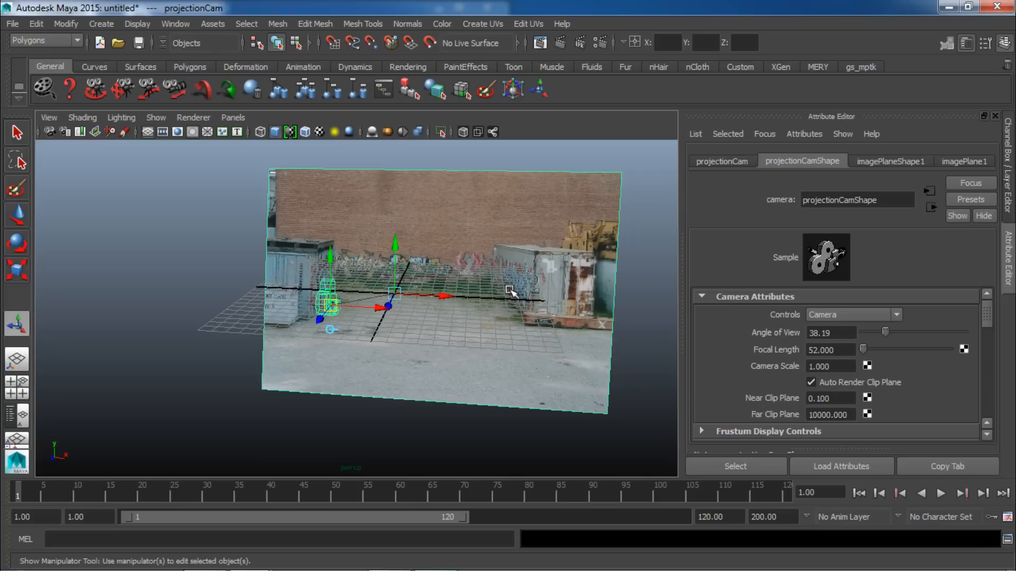
- Set the render image size to 1079 pixels wide and 719 pixels high in the render settings
left_click(601, 43)
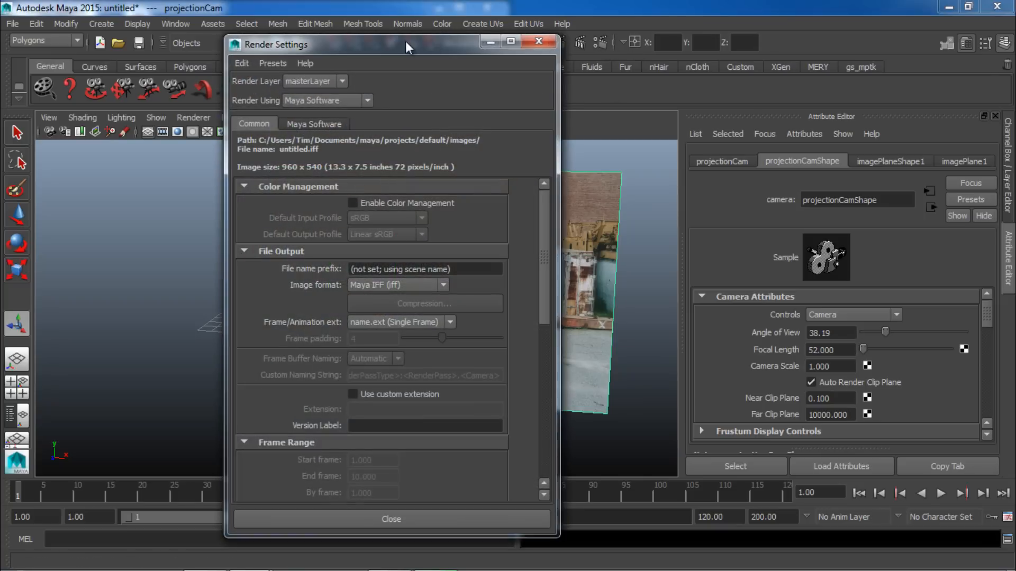
left_click_drag(255, 27, 295, 16)
scroll(439, 265, "down", 8)
scroll(446, 283, "down", 3)
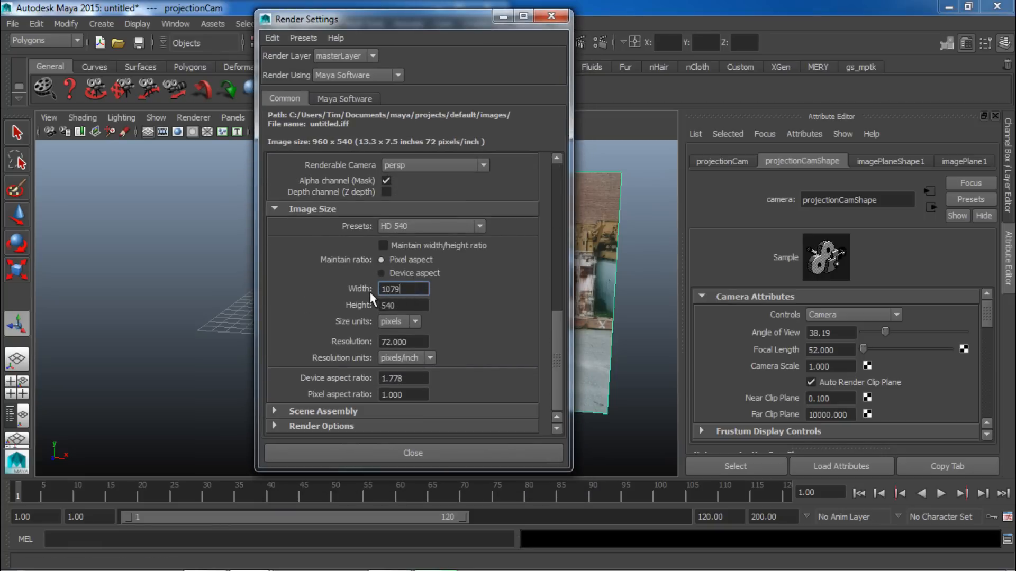
key("Tab")
type("719")
key("Return")
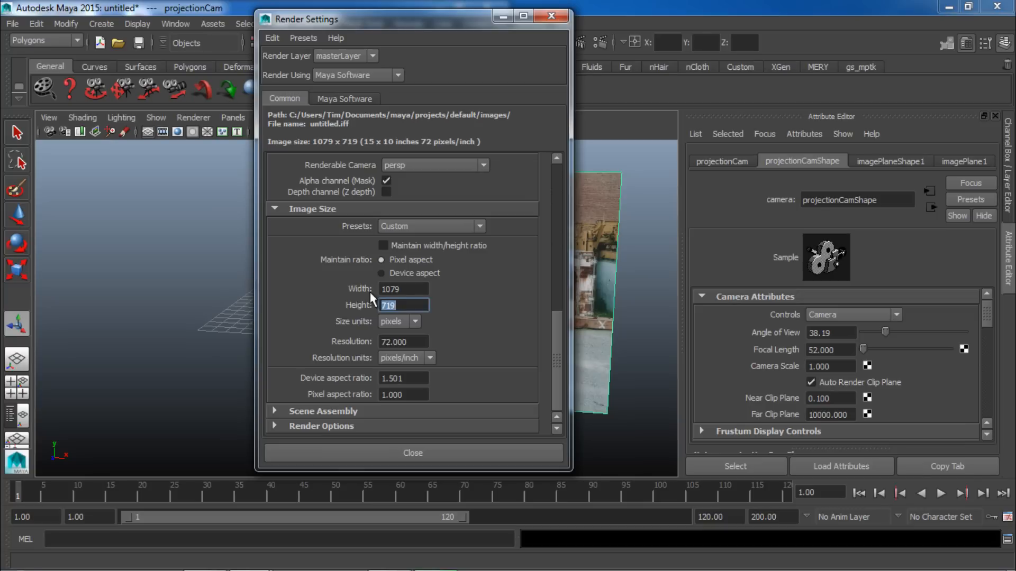
left_click(462, 453)
- Set the viewport to look through projectionCam and render the current frame
left_click_drag(383, 316, 482, 316, "alt")
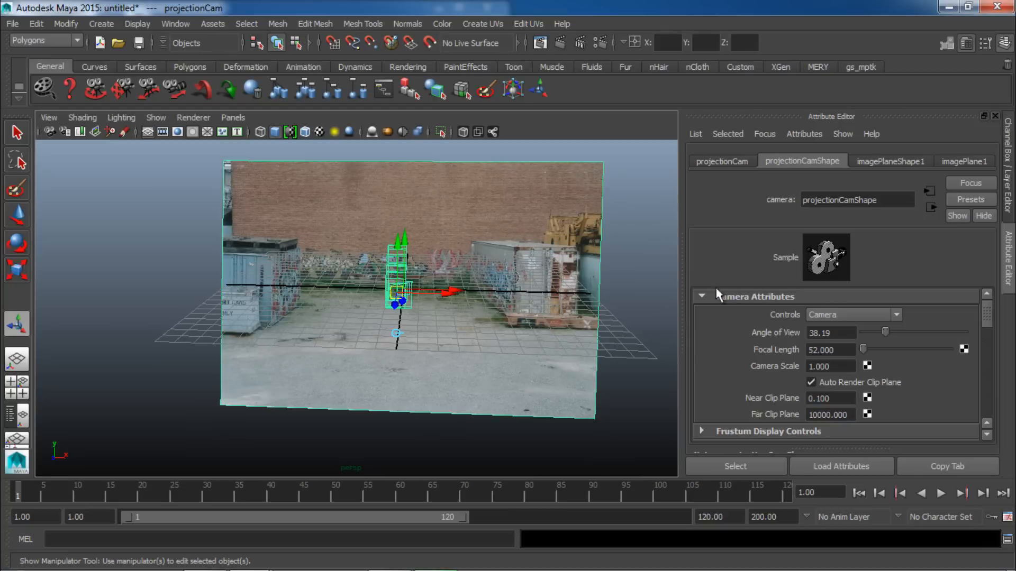
left_click(233, 118)
mouse_move(267, 131)
left_click(348, 142)
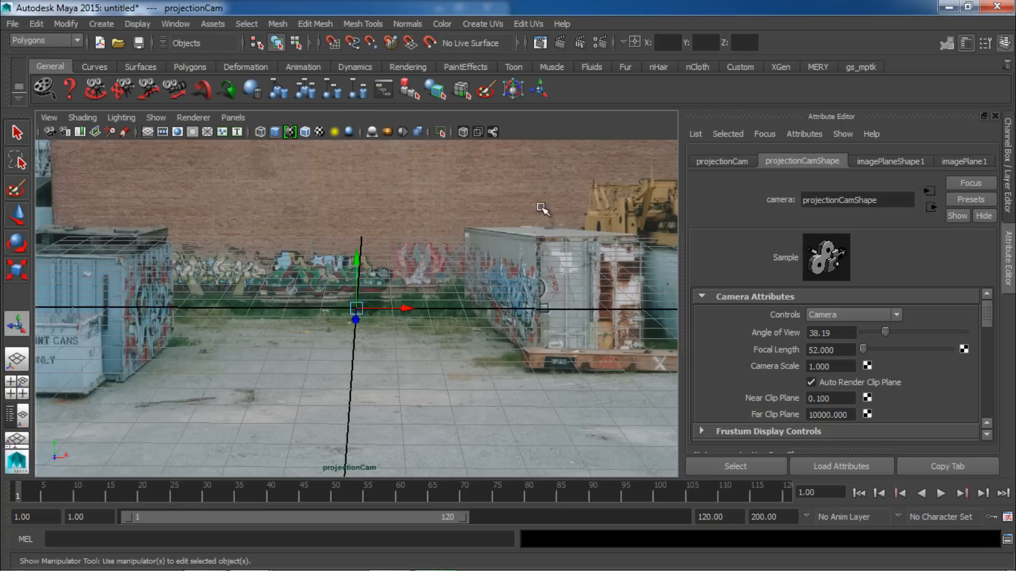
left_click(560, 42)
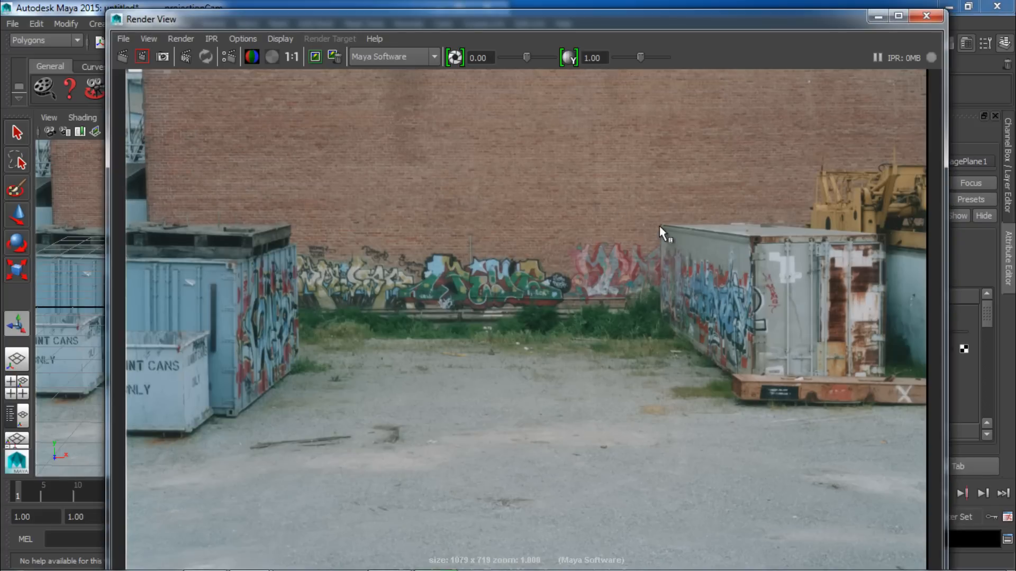
- Close the rendered image and inspect the image plane from different angles through the persp camera
left_click(926, 15)
left_click(233, 118)
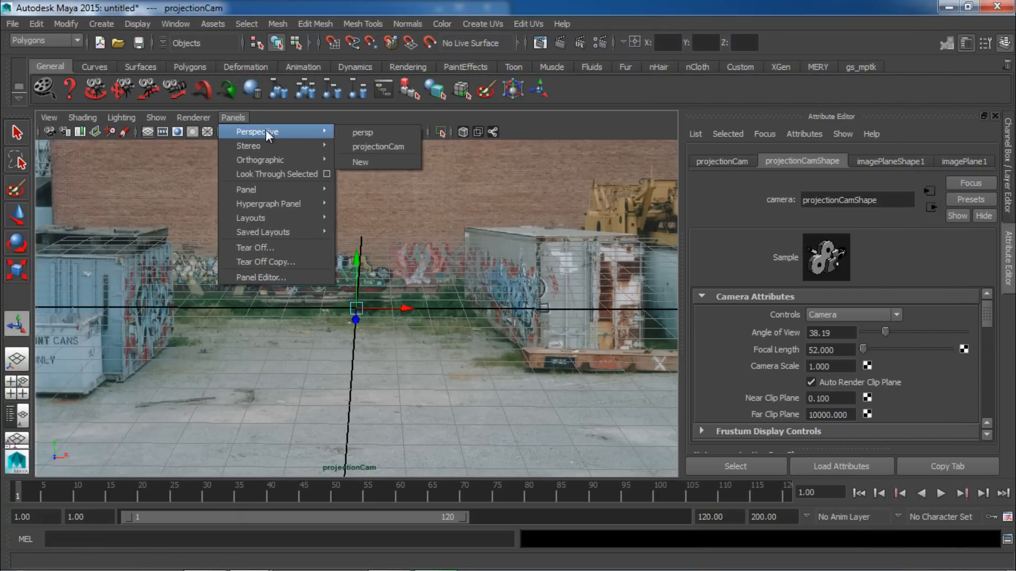
left_click(382, 132)
left_click_drag(507, 281, 328, 278, "alt")
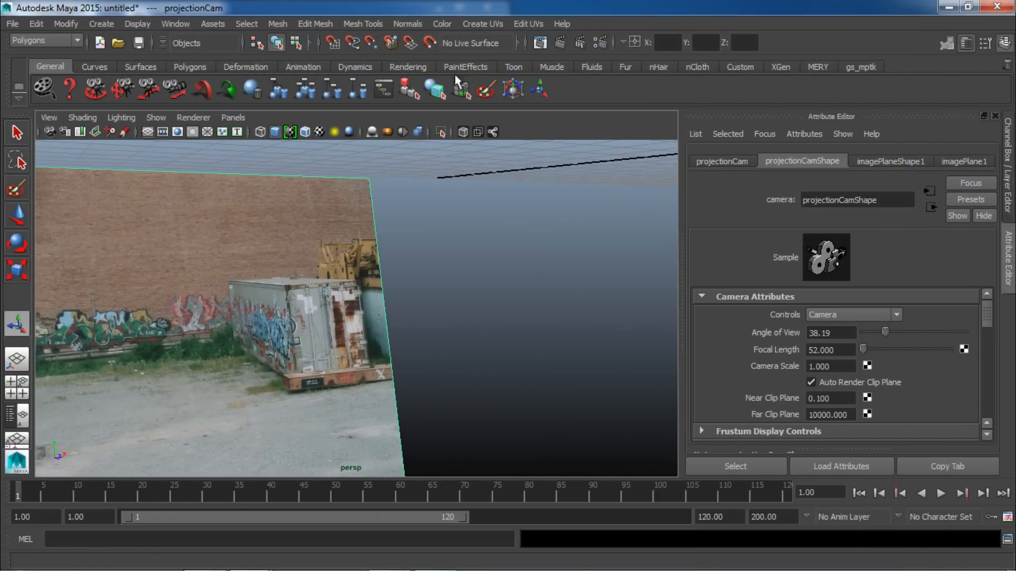
left_click(561, 44)
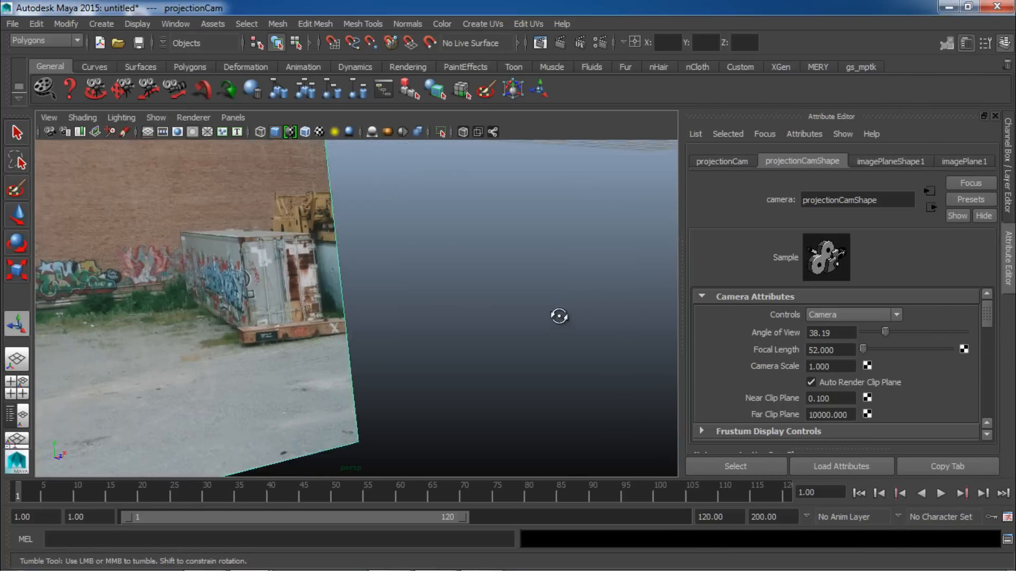
left_click_drag(557, 315, 507, 343, "alt")
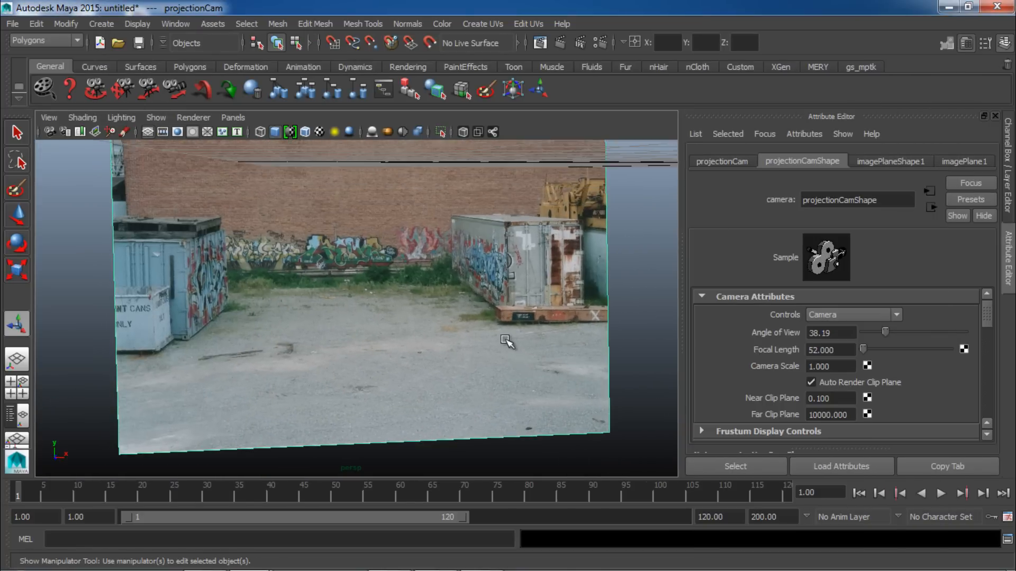
- Look through projectionCam in an enlarged viewport and adjust the camera until the grid matches the photo's ground perspective
left_click(233, 117)
mouse_move(294, 138)
left_click(378, 147)
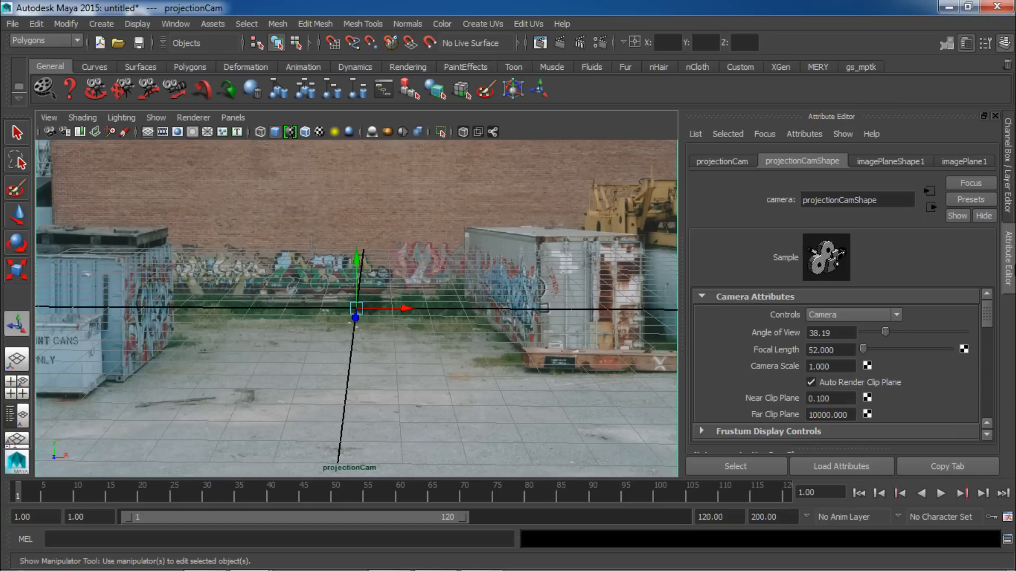
key("ctrl+a")
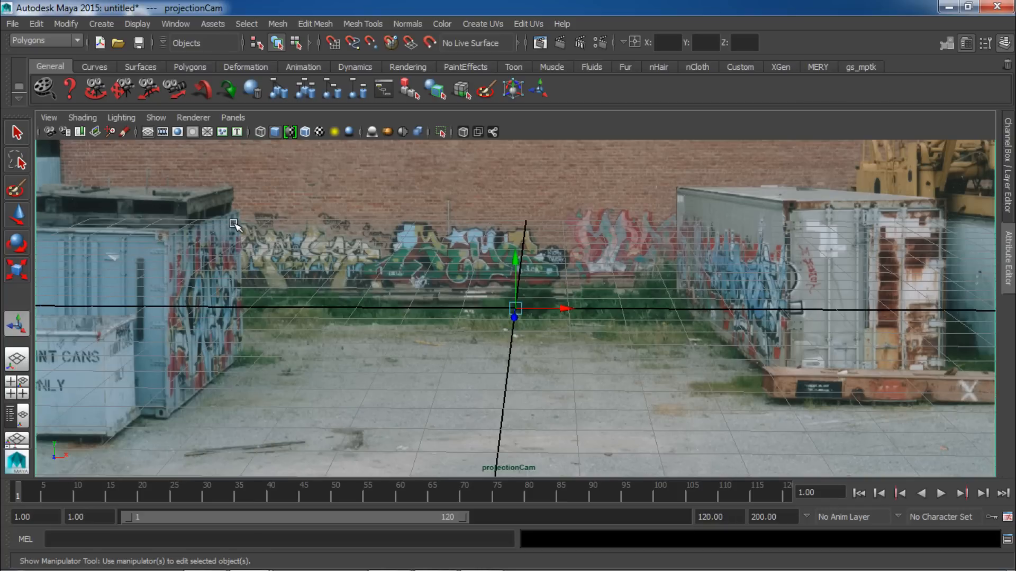
right_click_drag(672, 339, 561, 353, "alt")
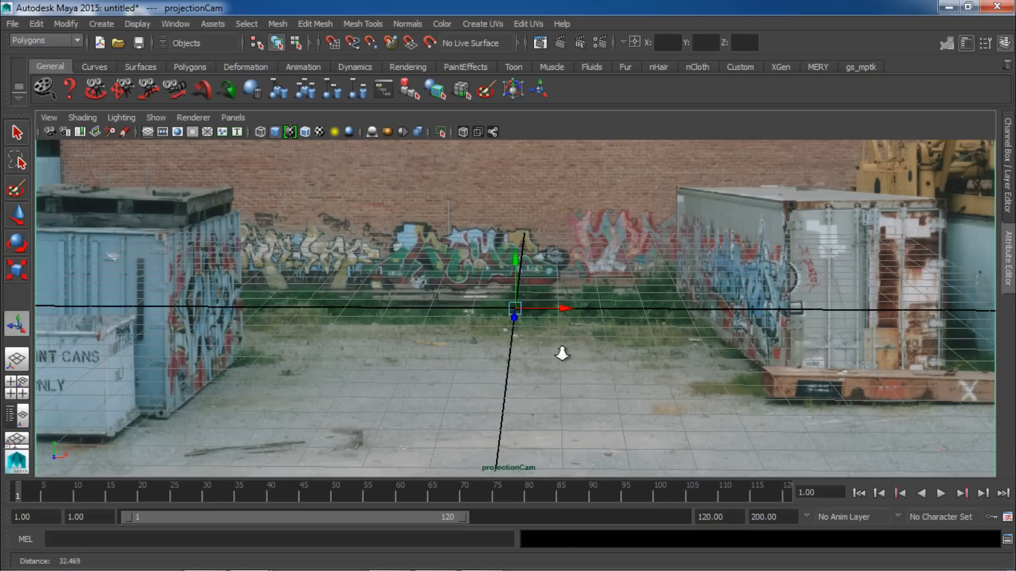
left_click_drag(562, 351, 567, 354, "alt")
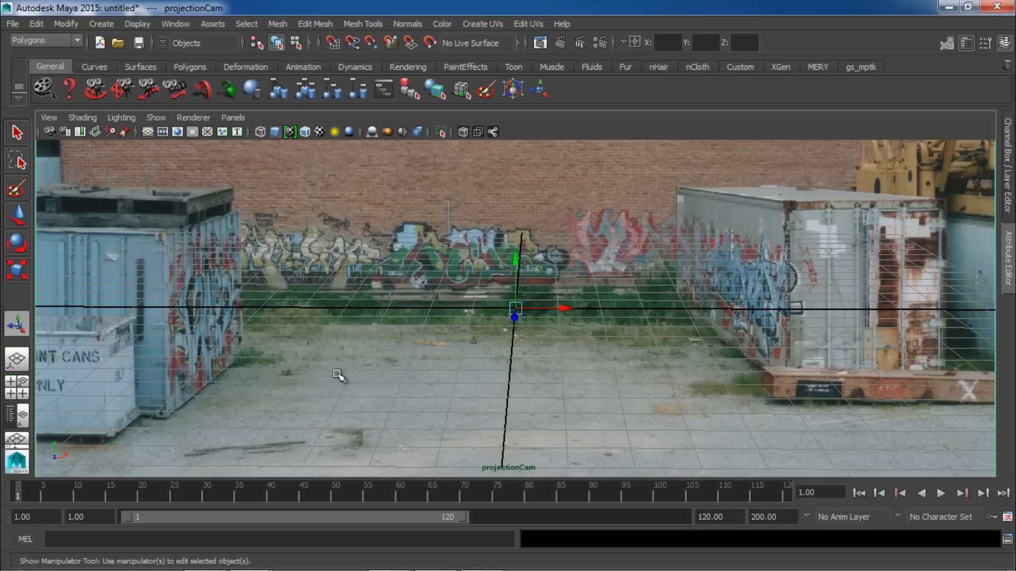
left_click_drag(458, 375, 460, 368, "alt")
right_click_drag(460, 368, 532, 352, "alt")
left_click_drag(472, 387, 471, 388, "alt")
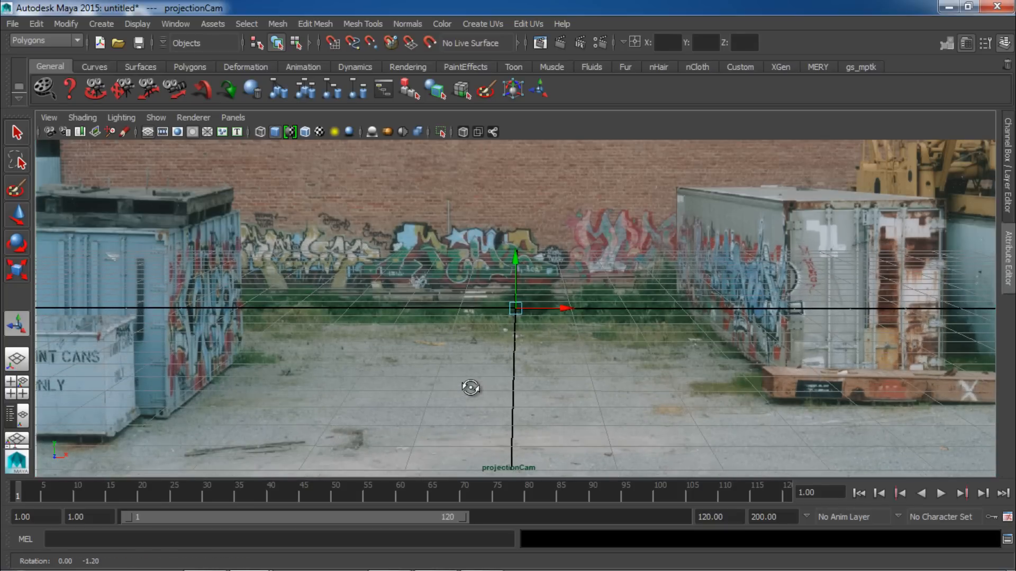
right_click_drag(569, 374, 549, 371, "alt")
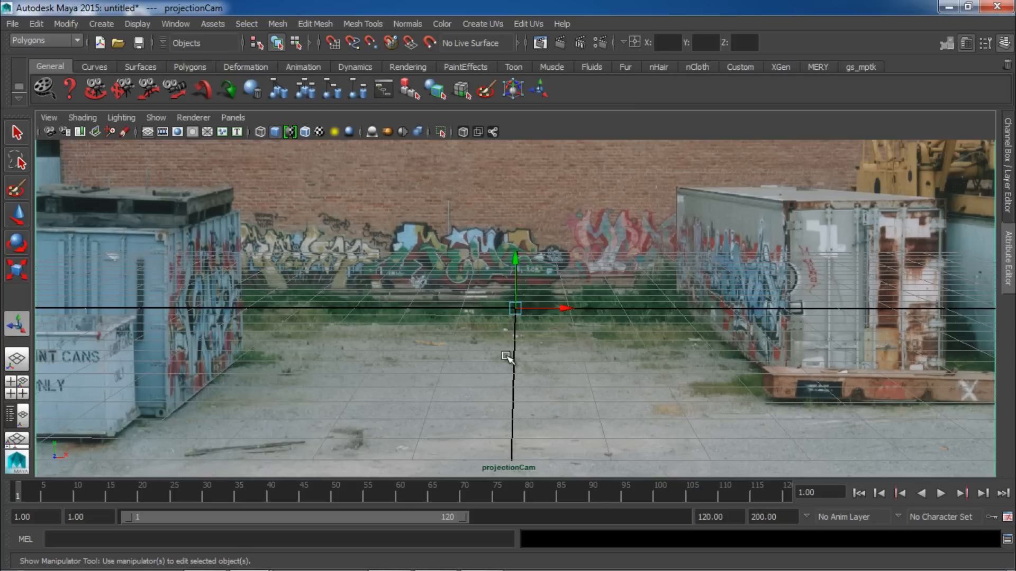
- Lock all translate, rotate and scale channels of projectionCam
left_click(1009, 207)
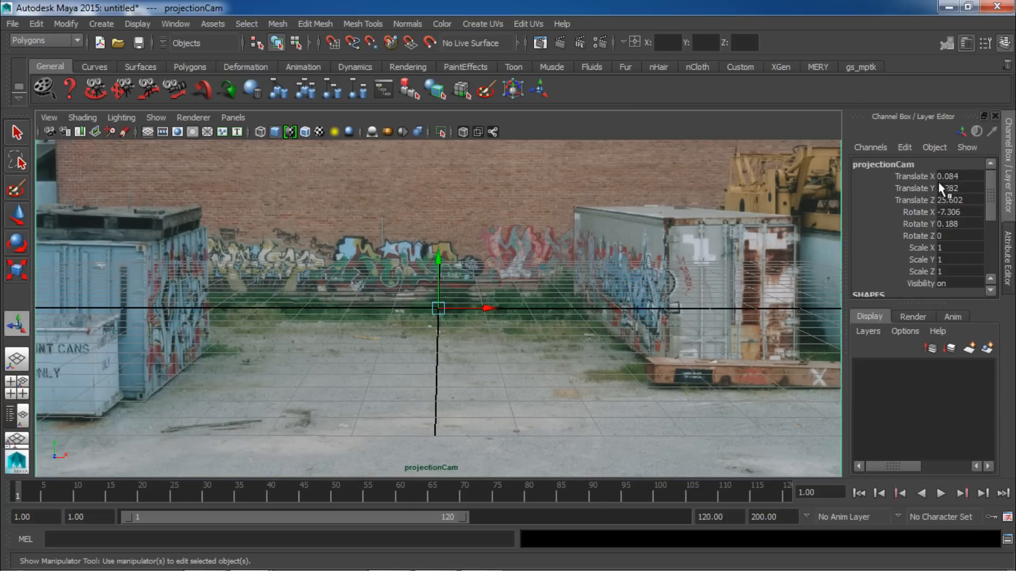
left_click_drag(898, 180, 915, 271)
right_click(915, 271)
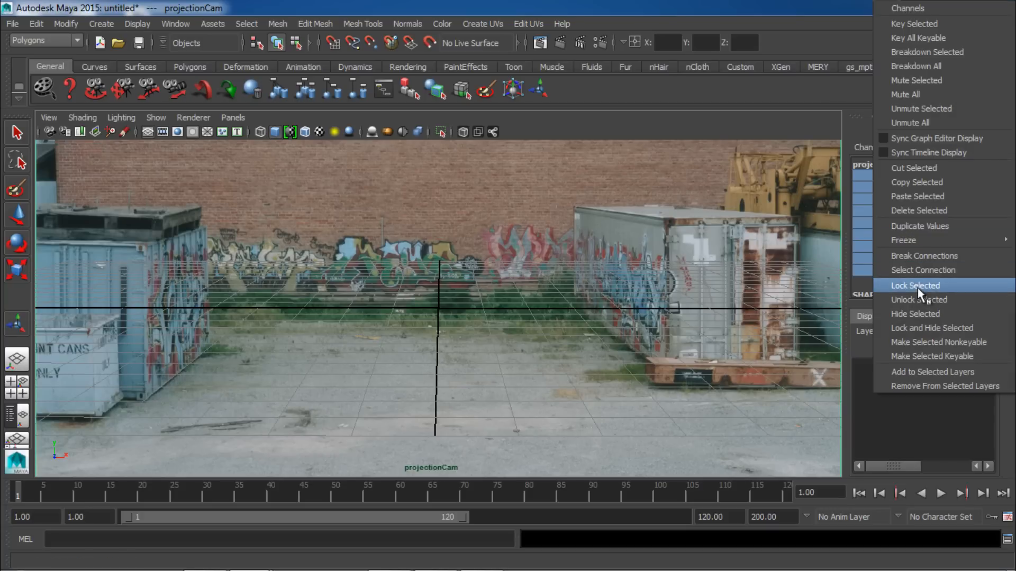
left_click(862, 248)
left_click(906, 173)
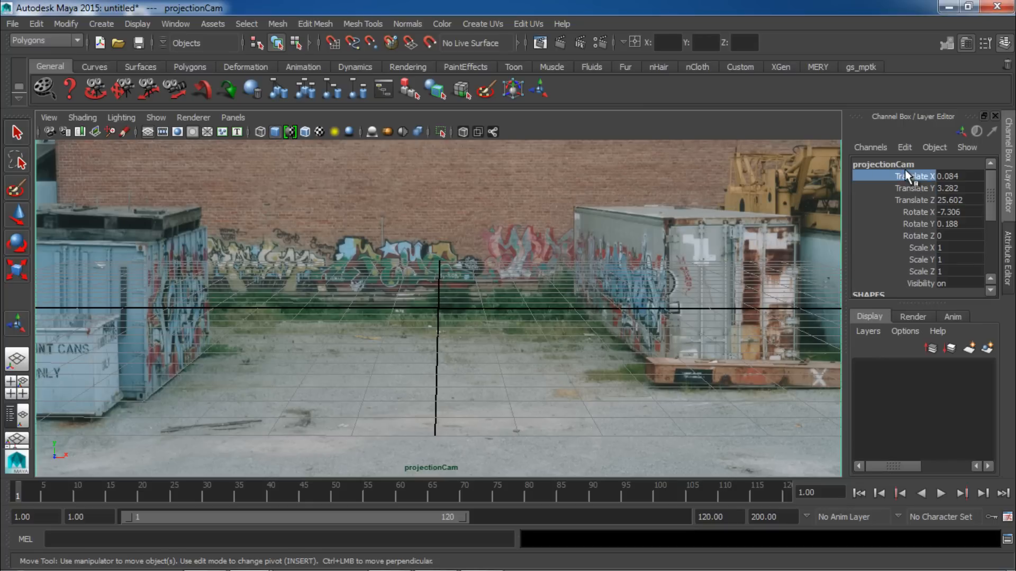
left_click_drag(906, 172, 921, 271)
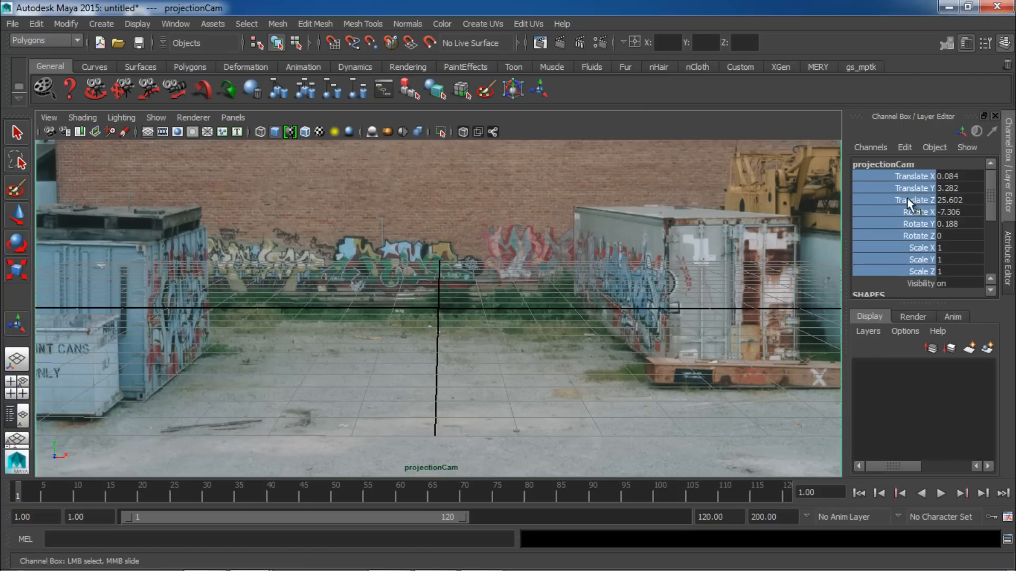
right_click(897, 245)
left_click(916, 286)
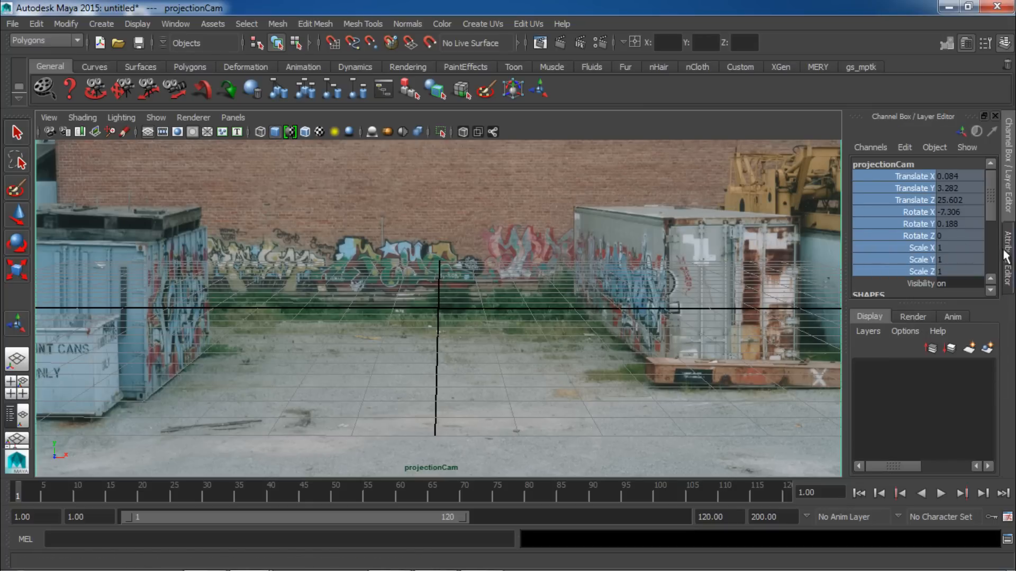
left_click(1011, 200)
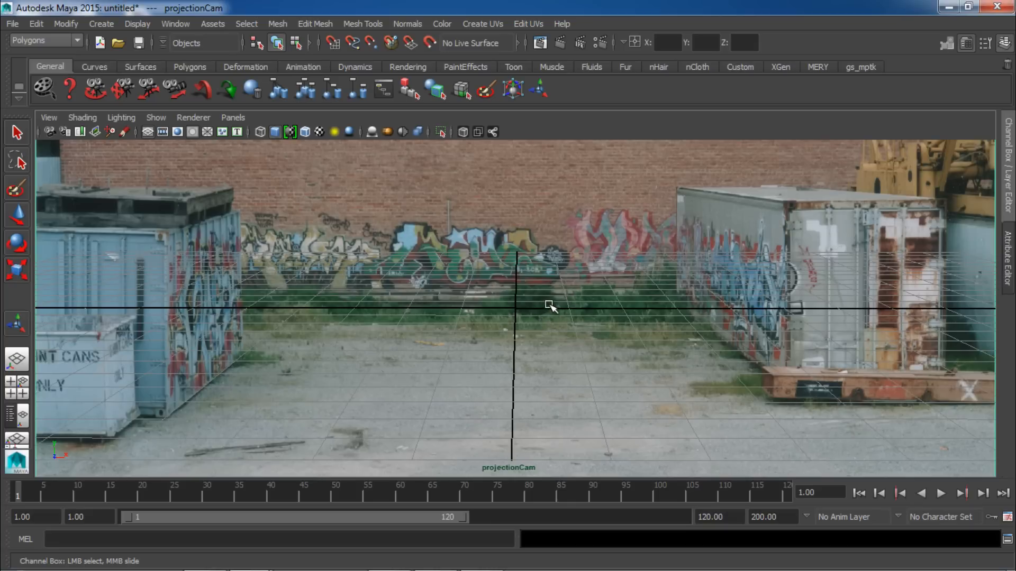
- Switch the viewport to the persp camera, deselect projectionCam and frame the grid with the image plane
left_click(232, 117)
mouse_move(262, 132)
left_click(371, 148)
left_click(233, 117)
left_click(387, 131)
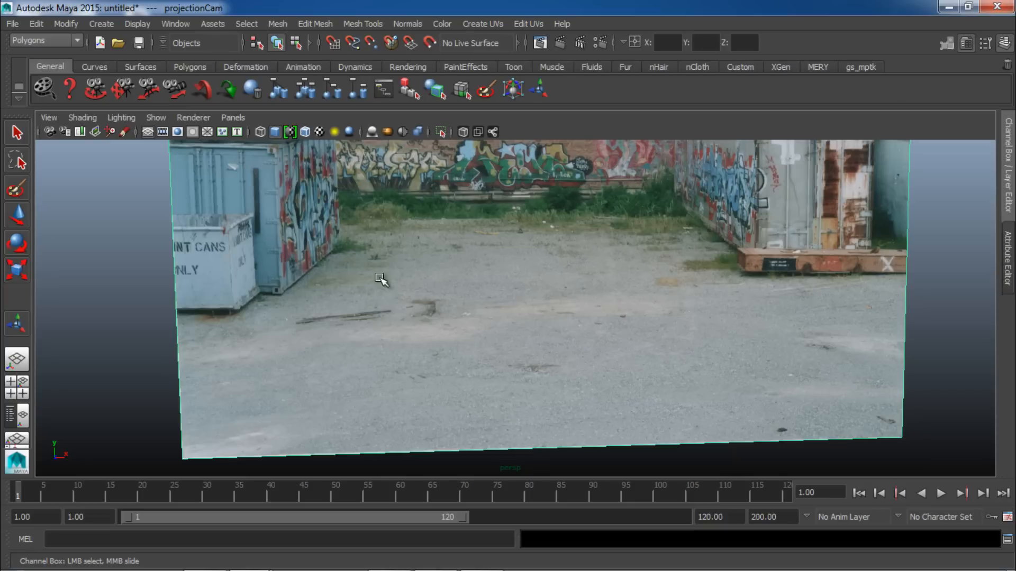
right_click_drag(703, 322, 652, 323, "alt")
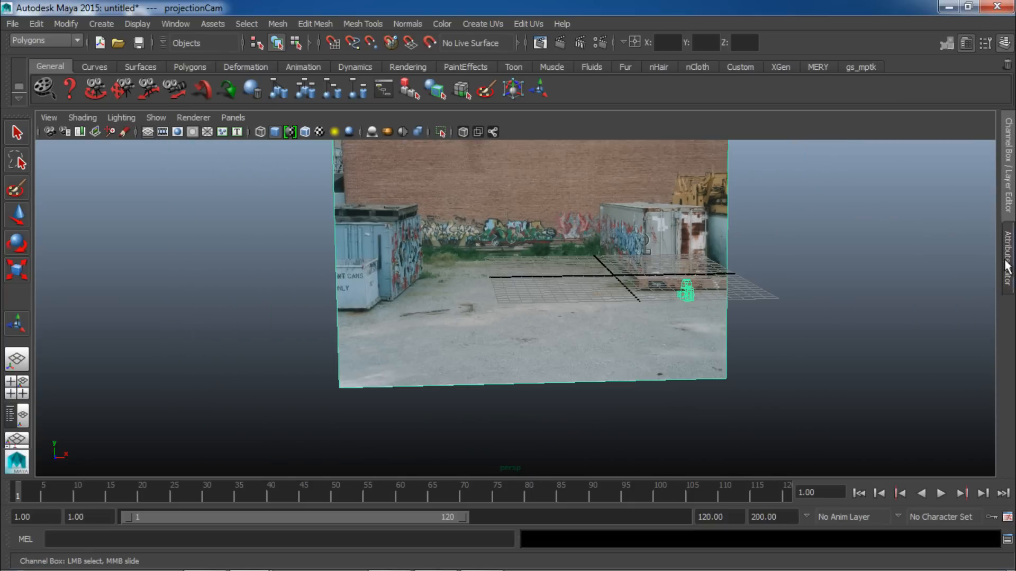
left_click(733, 273)
left_click_drag(734, 273, 698, 316, "alt")
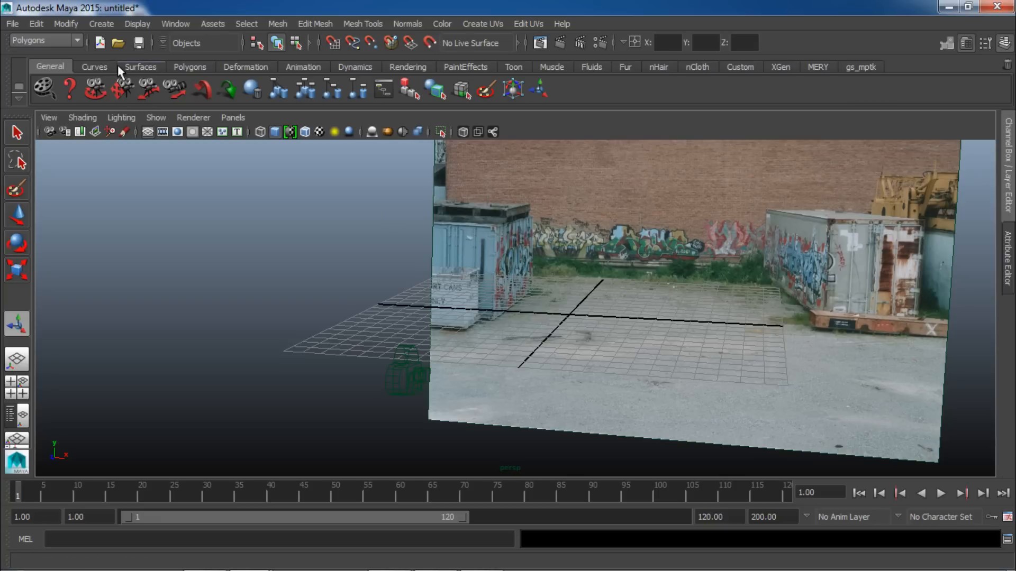
- Create a polygon cube near the centre of the grid
left_click(190, 66)
left_click(72, 89)
left_click_drag(557, 315, 584, 265)
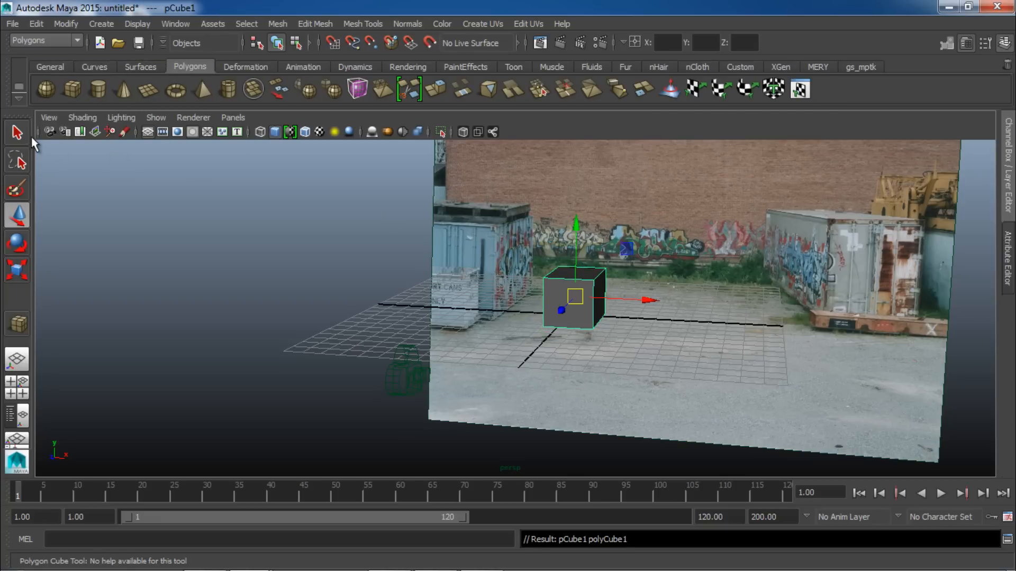
left_click(18, 135)
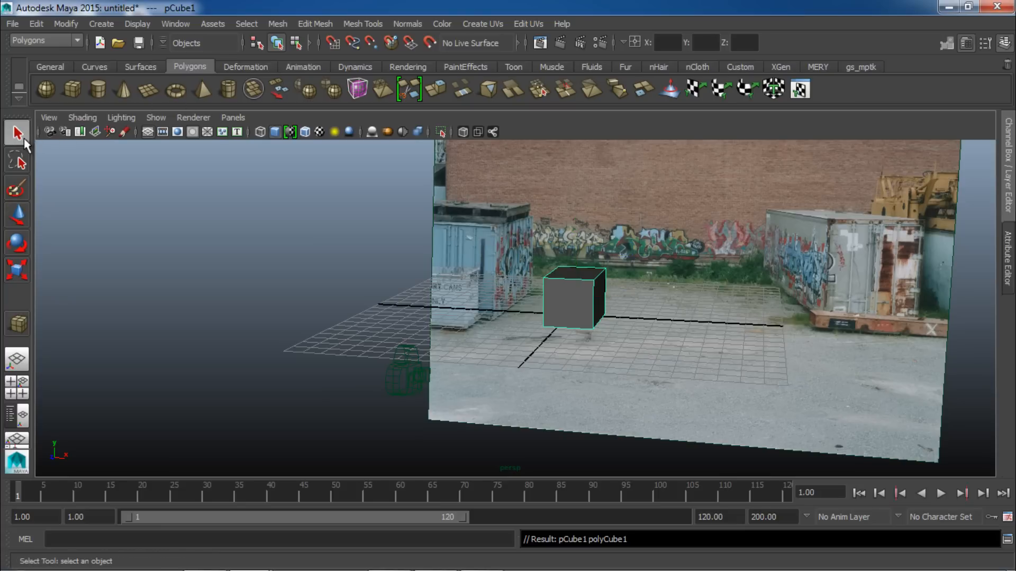
left_click_drag(350, 225, 615, 316, "alt")
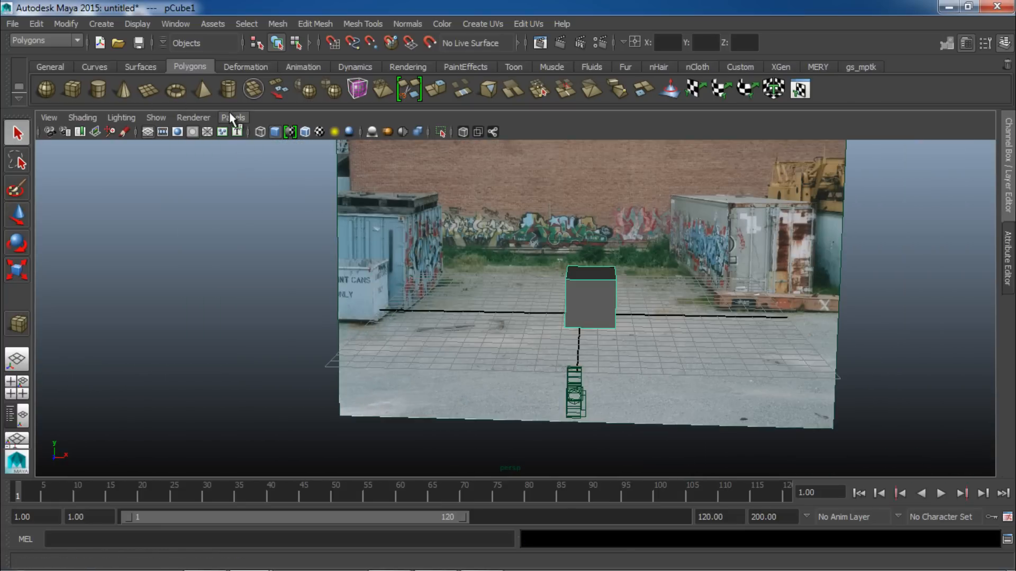
- Look through projectionCam in wireframe and move the cube down over the blue container, to about -7.02 in X
left_click(233, 117)
mouse_move(286, 131)
left_click(364, 147)
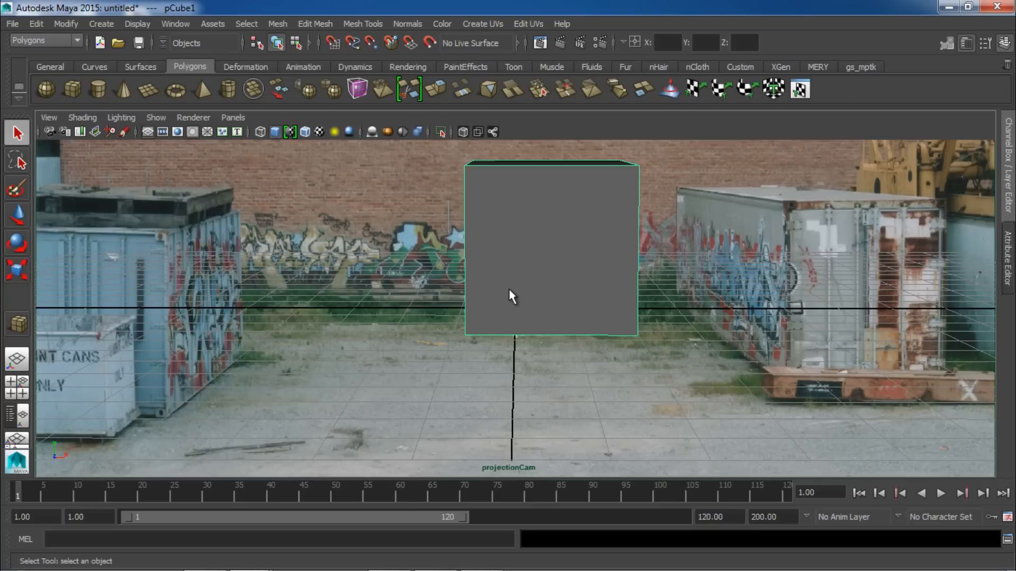
key("4")
key("w")
left_click_drag(616, 239, 183, 261)
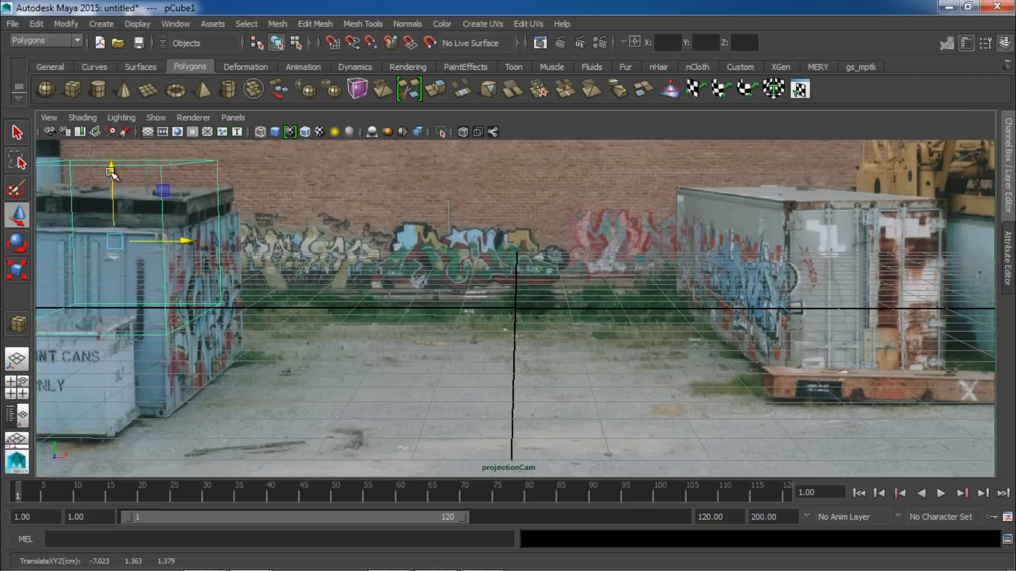
left_click_drag(110, 172, 138, 246)
- View the cube against the grid through the persp camera from a low side angle
left_click(233, 117)
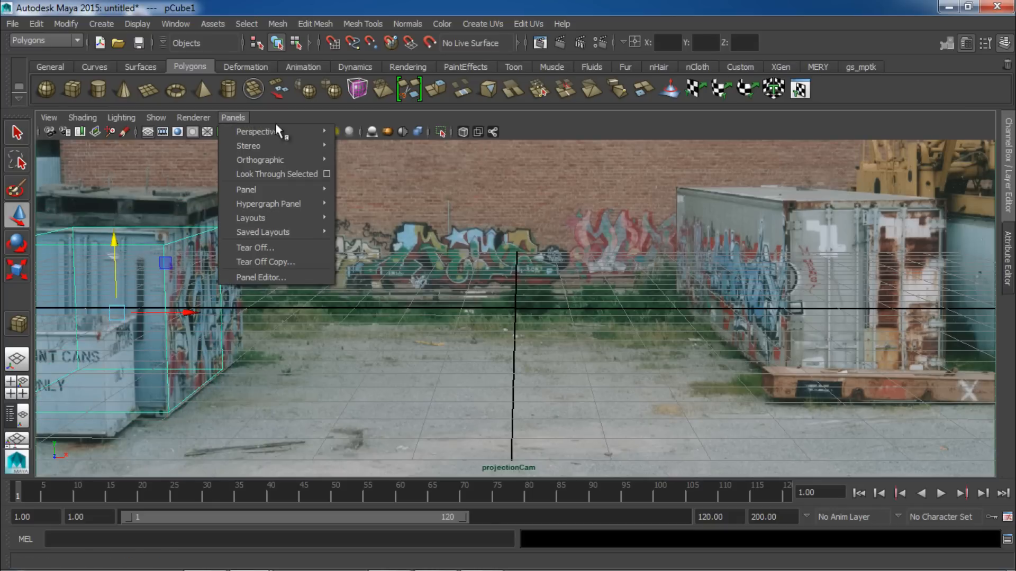
mouse_move(265, 131)
left_click(377, 147)
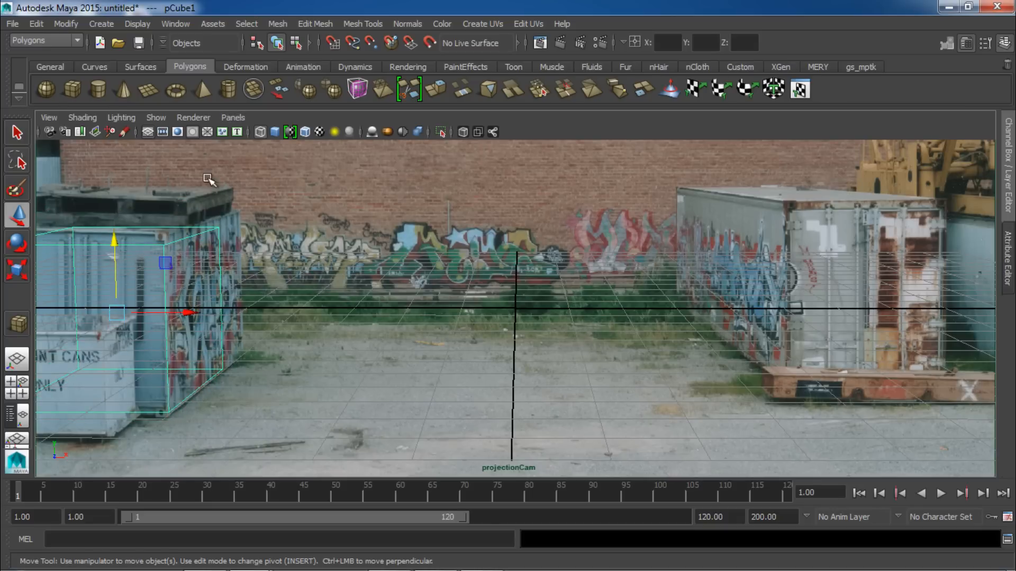
left_click(233, 117)
mouse_move(270, 131)
left_click(364, 132)
left_click_drag(534, 317, 385, 285, "alt")
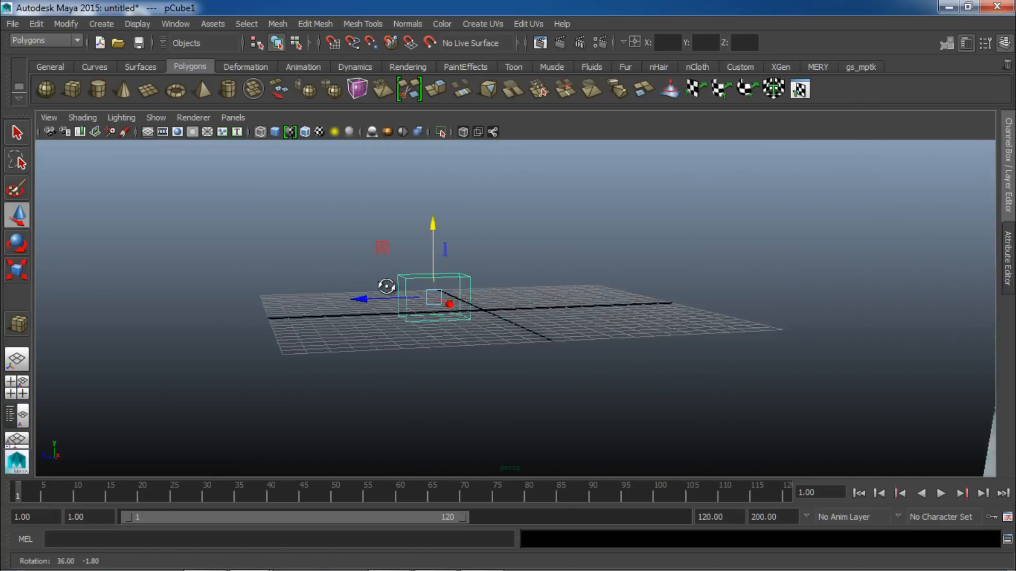
- Try to raise the cube above the ground level in the side view
left_click(245, 117)
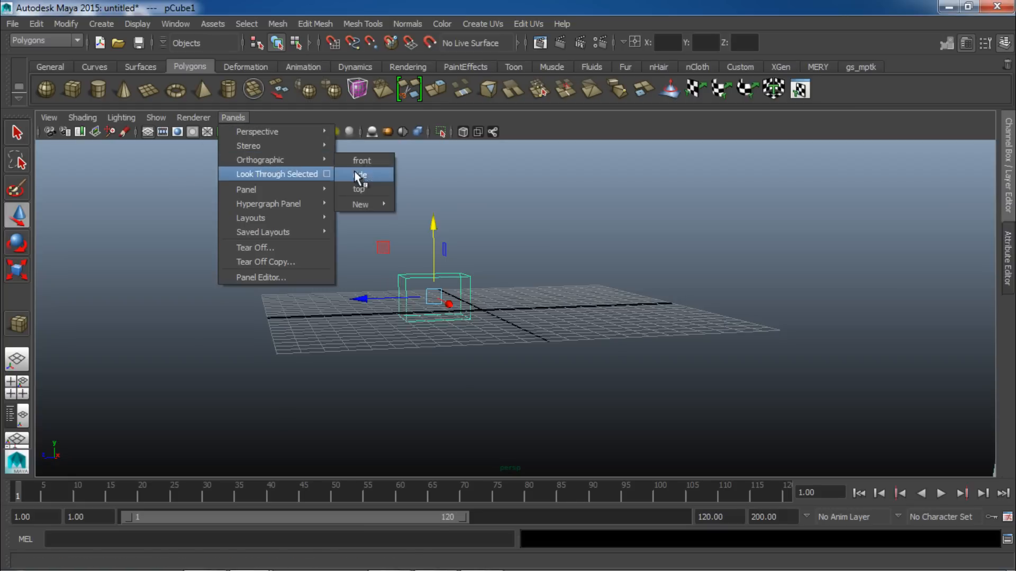
mouse_move(318, 160)
left_click(361, 174)
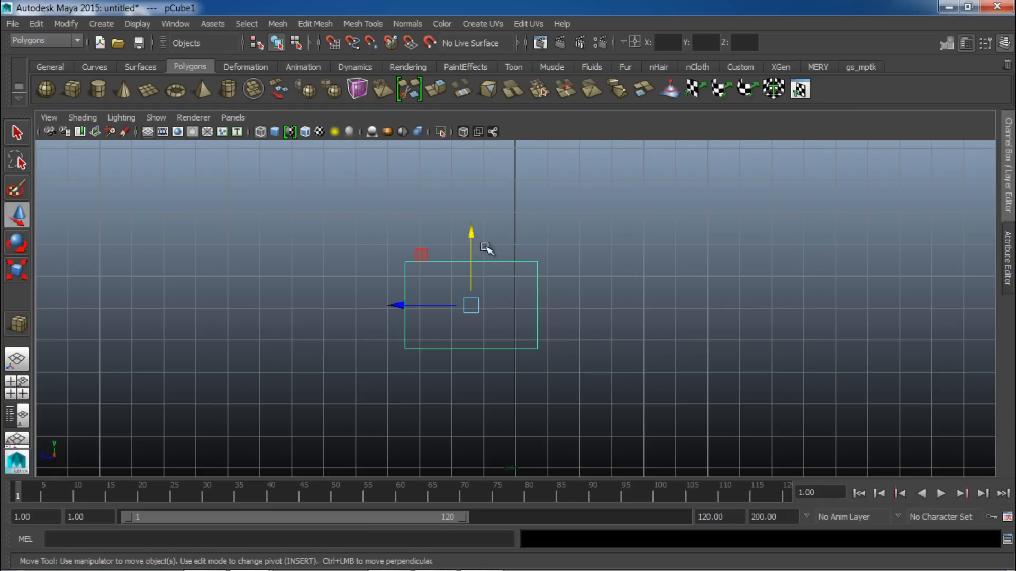
scroll(548, 278, "down", 6)
scroll(539, 279, "up", 6)
left_click_drag(468, 236, 445, 132)
- Adjust the cube's height in the persp view so that its base rests on the grid
left_click(243, 119)
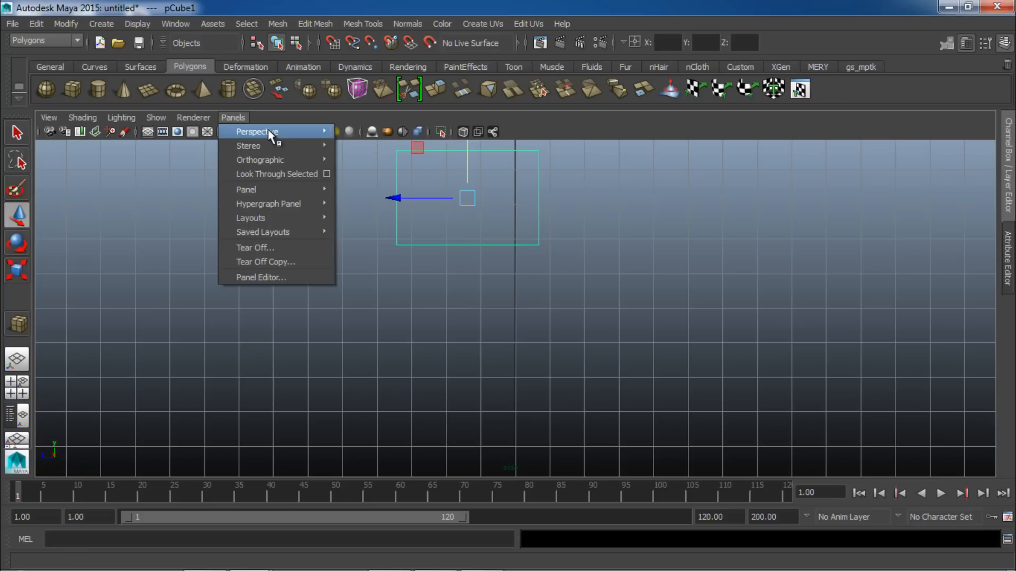
mouse_move(270, 135)
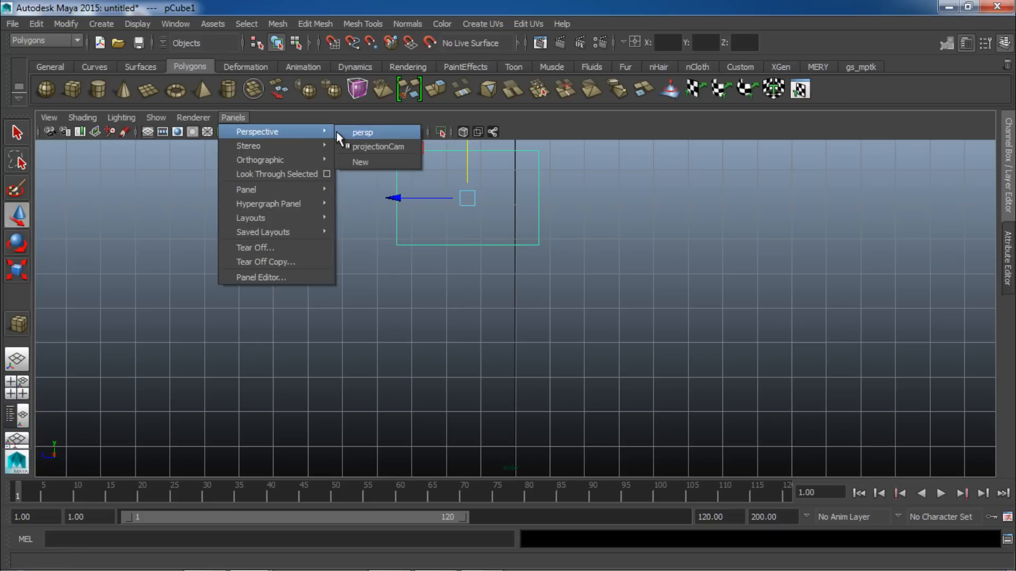
left_click(367, 133)
left_click_drag(432, 173, 439, 215)
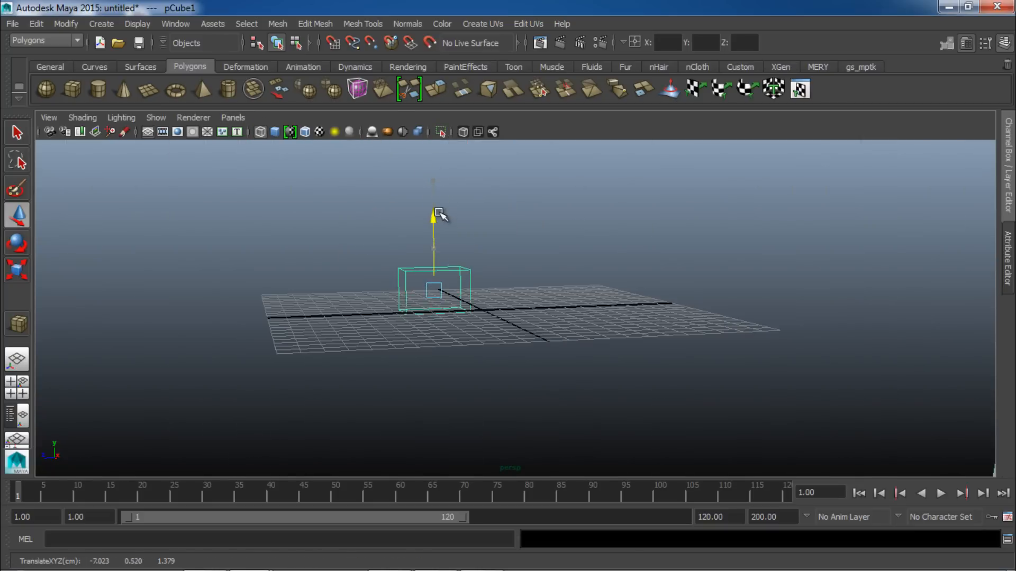
left_click_drag(446, 290, 435, 279, "alt")
right_click_drag(540, 312, 598, 318, "alt")
left_click_drag(521, 294, 519, 306, "alt")
left_click_drag(397, 212, 397, 192)
left_click_drag(397, 265, 392, 262, "alt")
- In the side view, move the cube's pivot down to its base and lower the cube slightly onto the ground line
left_click(233, 118)
mouse_move(317, 133)
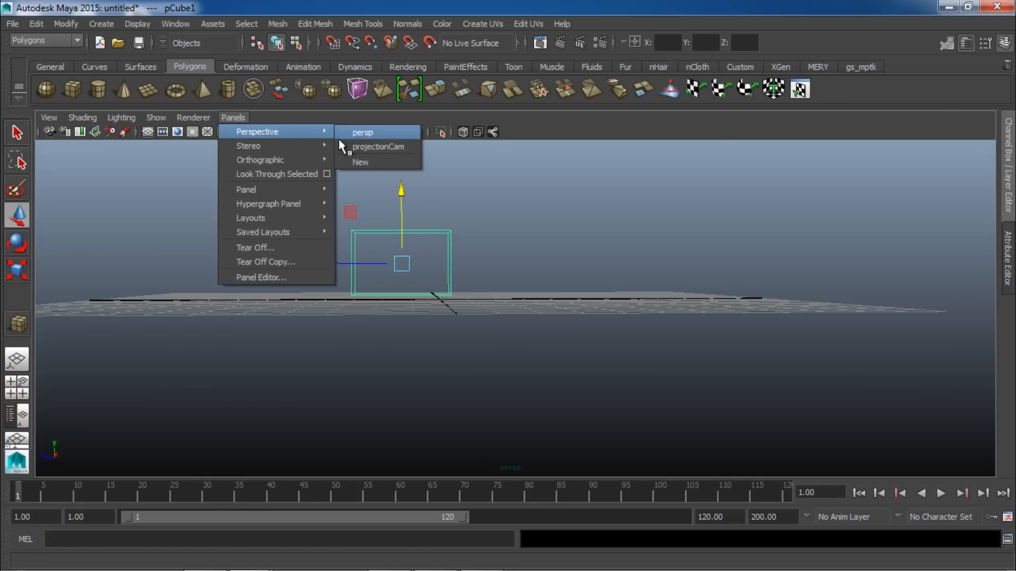
mouse_move(297, 158)
left_click(363, 176)
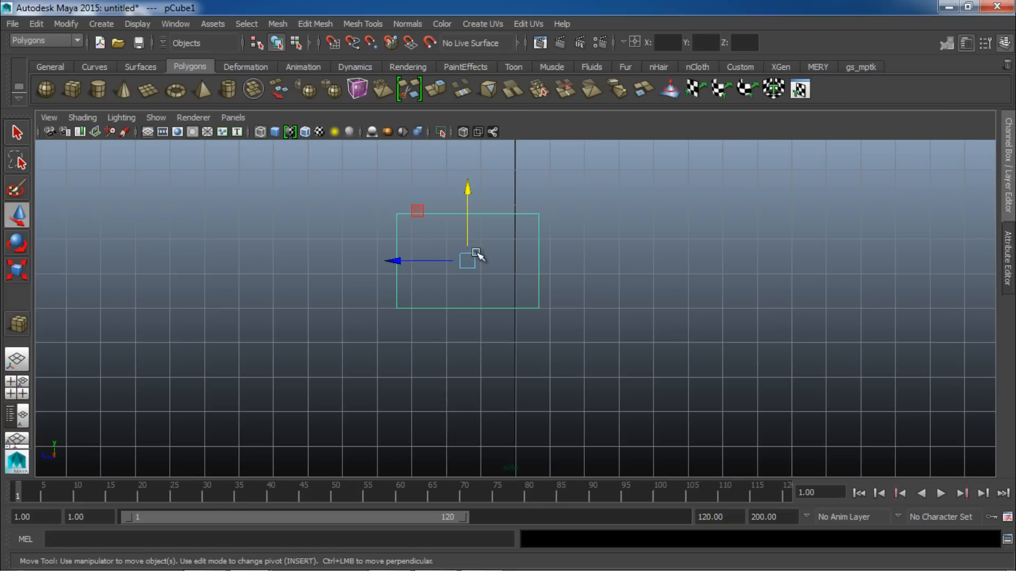
scroll(787, 318, "up", 4)
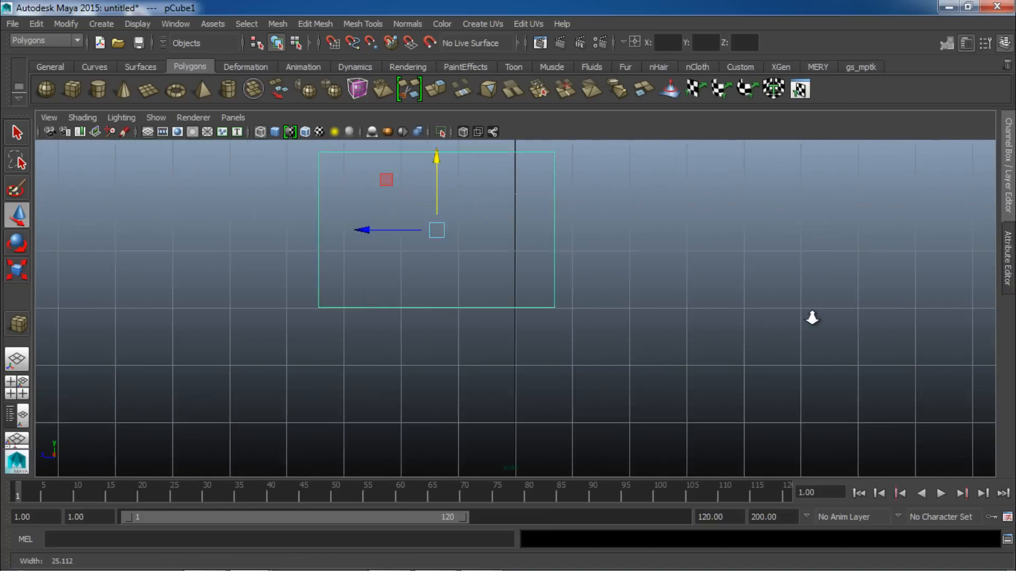
key("Insert")
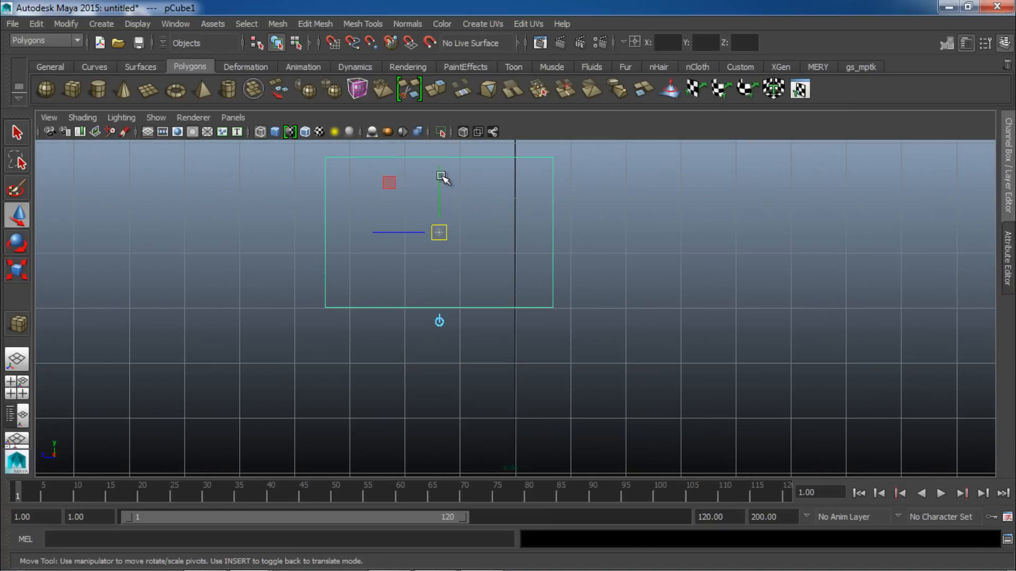
left_click_drag(440, 176, 437, 251)
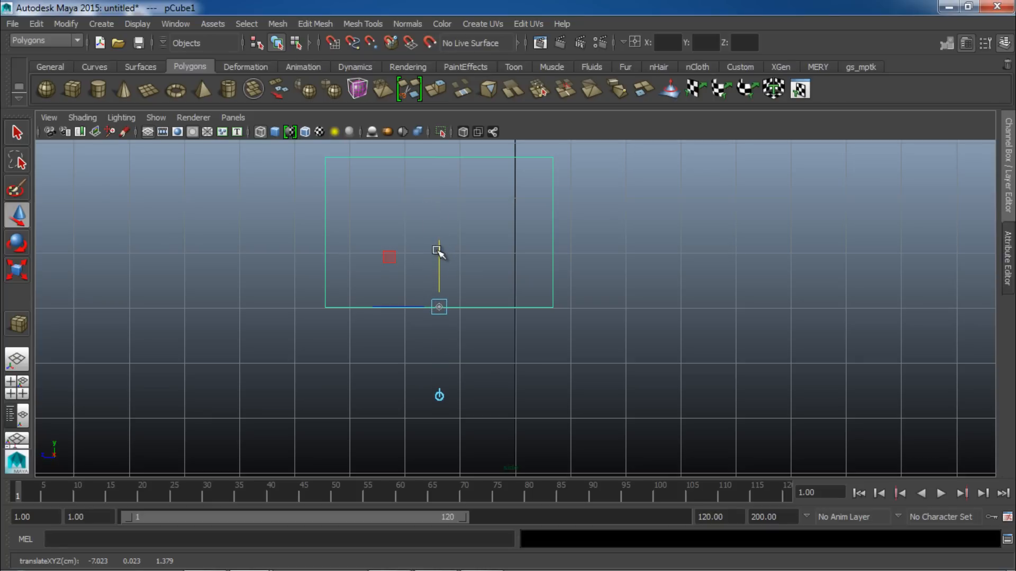
key("Insert")
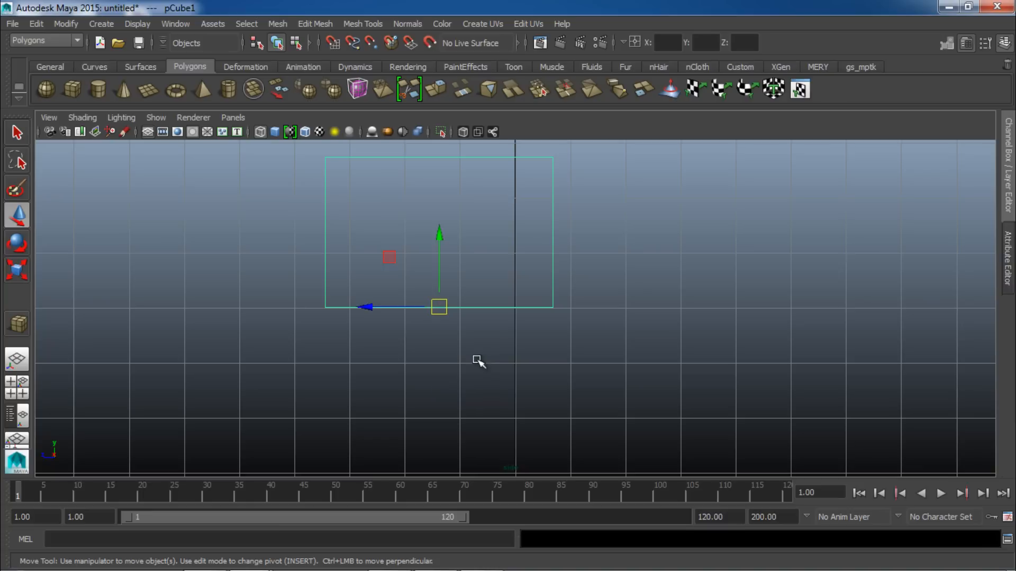
left_click_drag(438, 234, 437, 290)
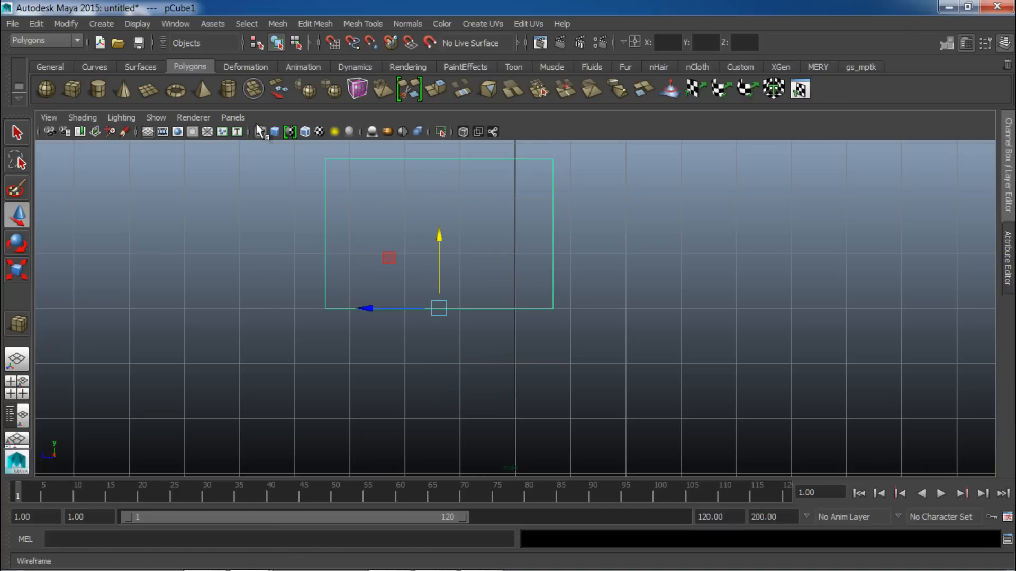
- Examine the cube, grid and image plane from several angles through the persp camera
left_click(233, 117)
mouse_move(275, 146)
left_click(370, 141)
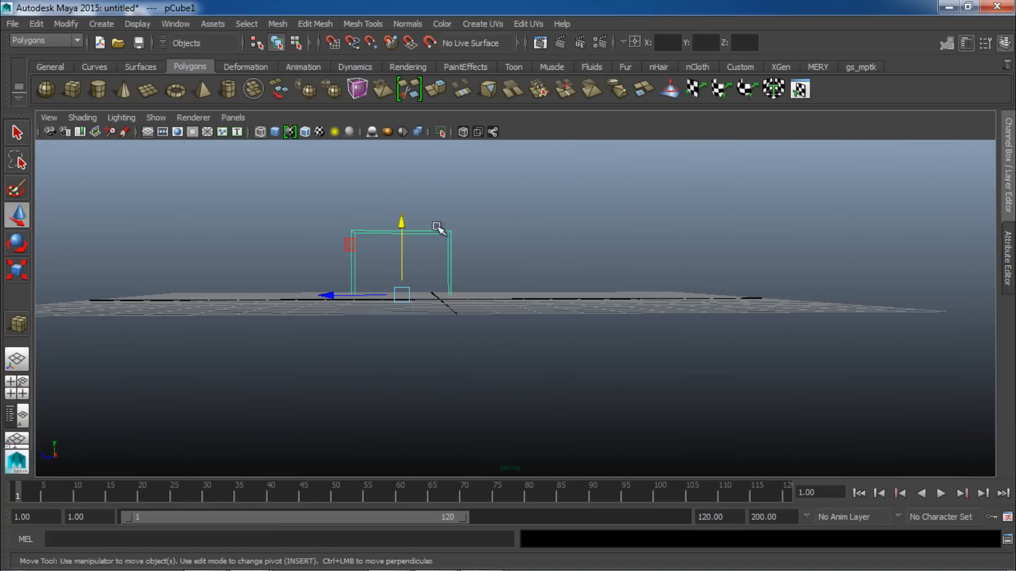
left_click_drag(483, 367, 532, 370, "alt")
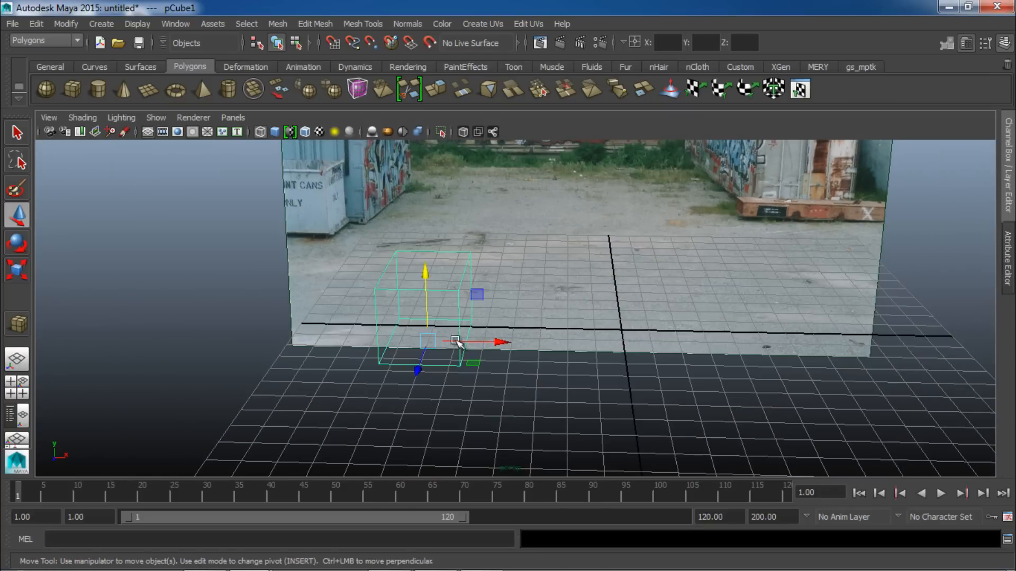
right_click_drag(638, 362, 497, 376, "alt")
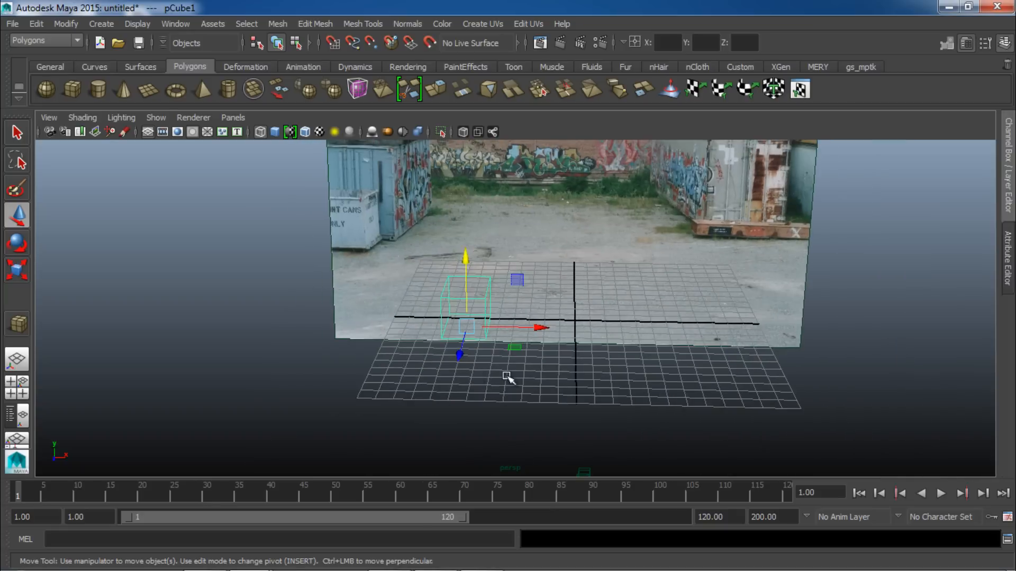
left_click_drag(497, 376, 459, 370, "alt")
- Look through projectionCam and align the cube with the blue container's front corner, at about 7.877 in Z and -5.389 in X
left_click(231, 117)
mouse_move(262, 131)
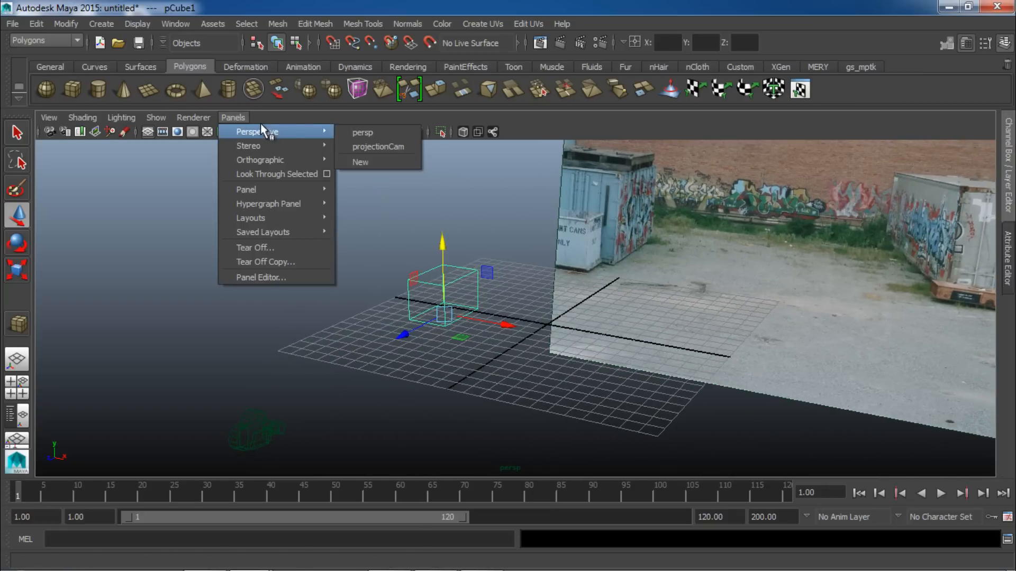
left_click(374, 147)
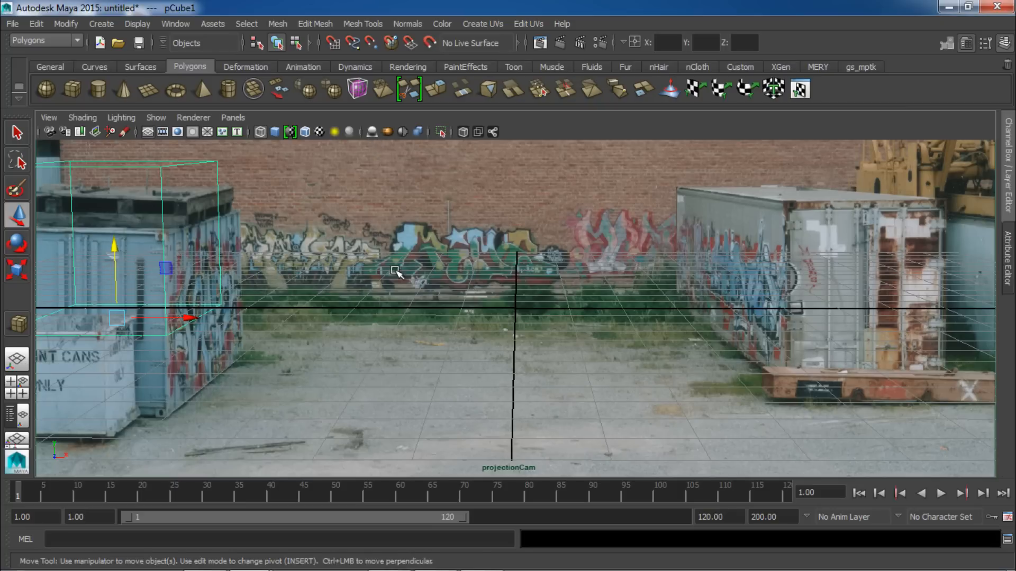
mouse_move(198, 319)
left_mouse_down()
mouse_move(248, 327)
mouse_move(193, 321)
left_mouse_up()
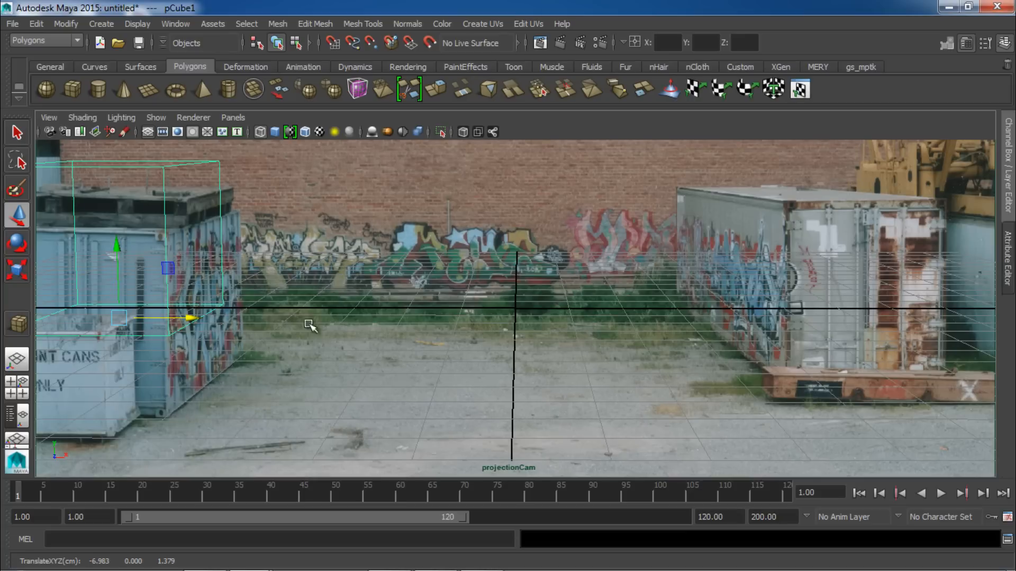
left_click(1008, 257)
left_click(1005, 187)
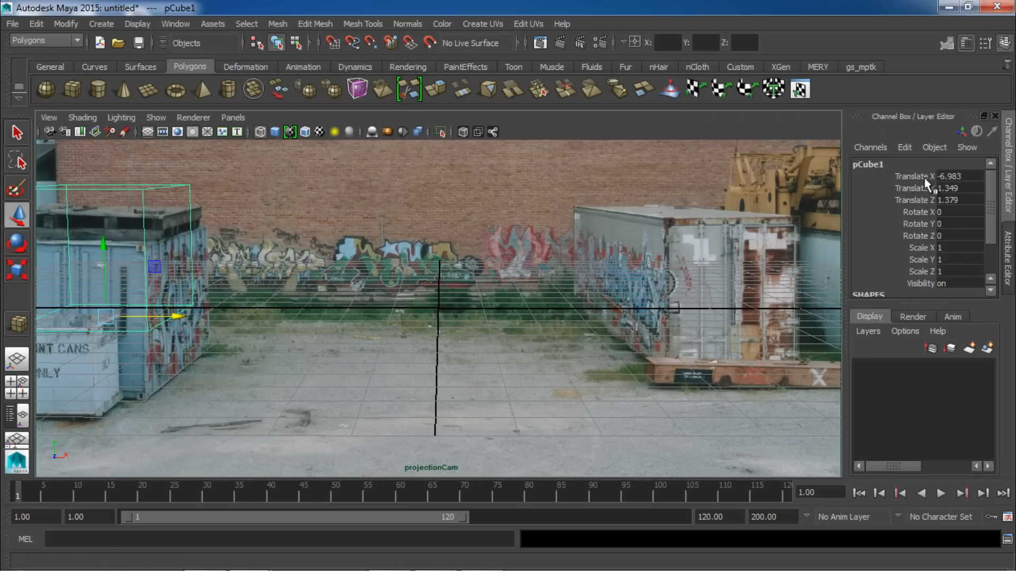
left_click(915, 200)
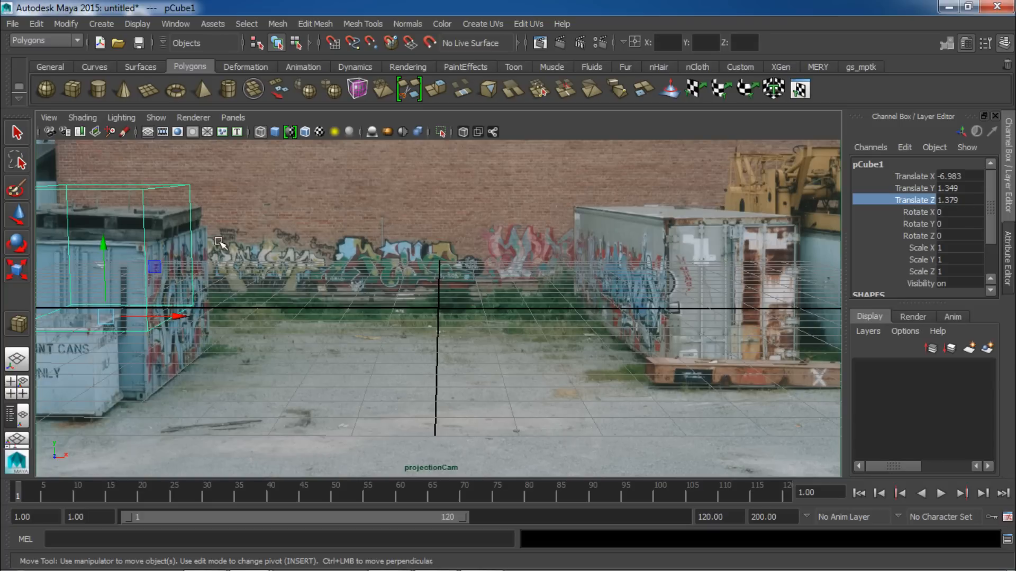
middle_click_drag(519, 303, 477, 386)
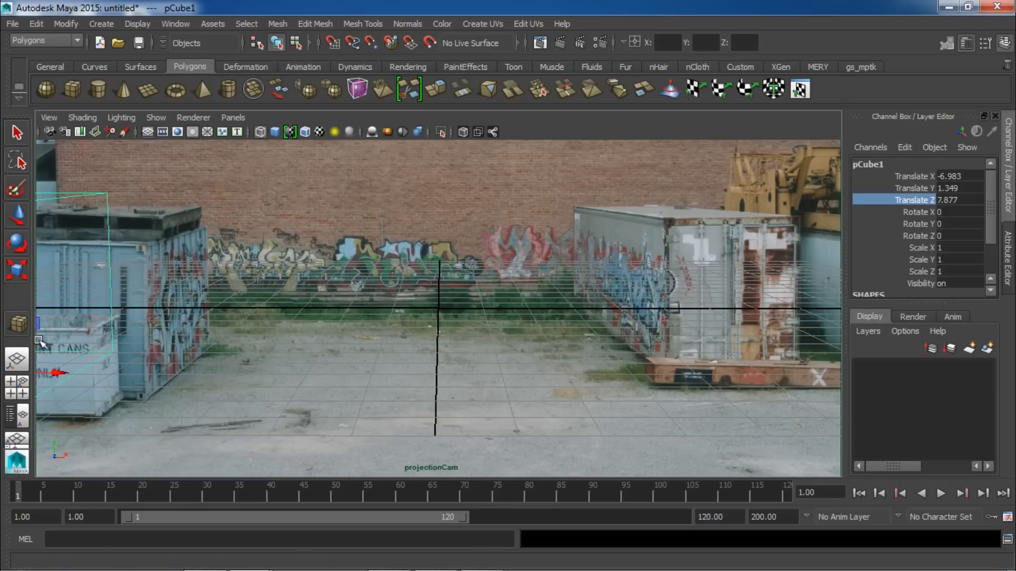
left_click_drag(59, 374, 162, 387)
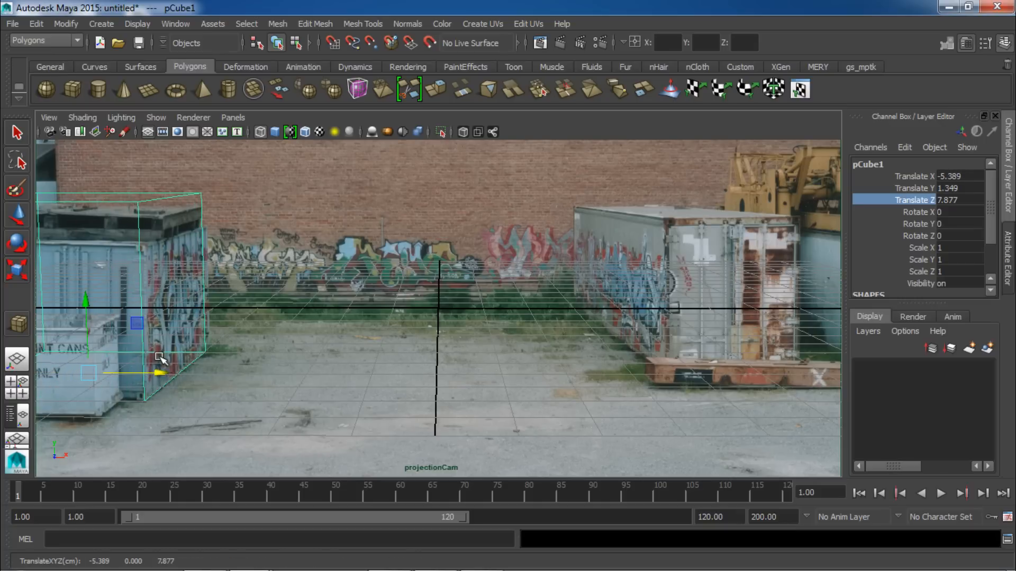
- Scale the cube's height to about 0.777 in Y to match the blue container and nudge it to about -5.366 in X
key("r")
left_click_drag(85, 301, 86, 322)
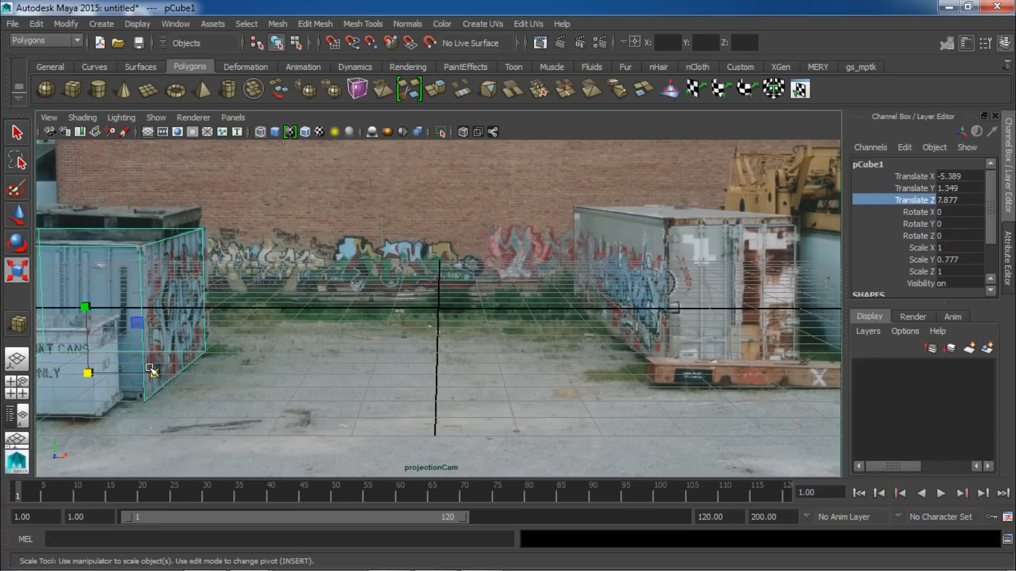
key("e")
key("w")
left_click_drag(154, 370, 155, 370)
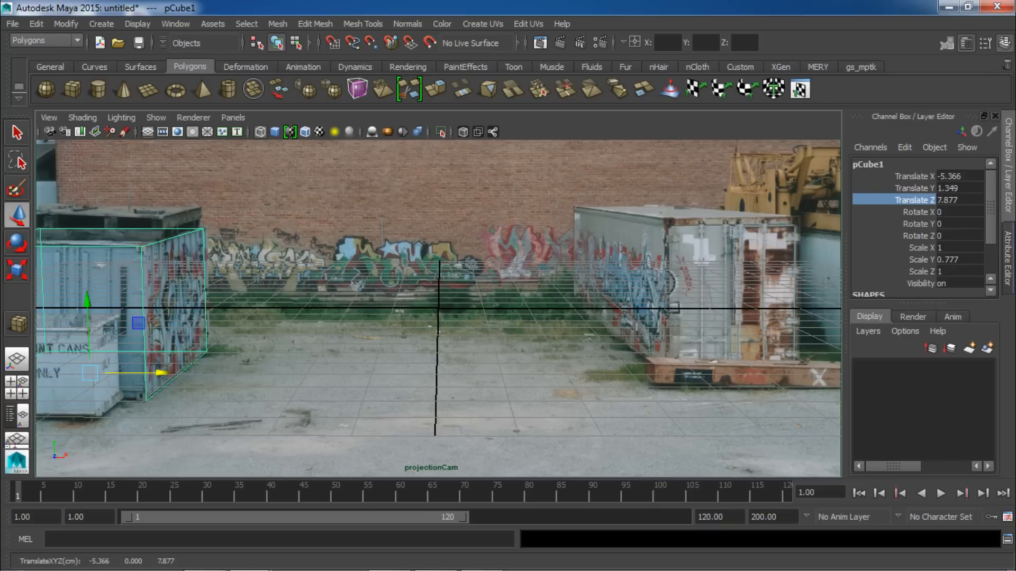
- Select the projection camera in the persp view and fit its image plane to the resolution gate
left_click(233, 117)
mouse_move(312, 147)
mouse_move(288, 130)
left_click(363, 132)
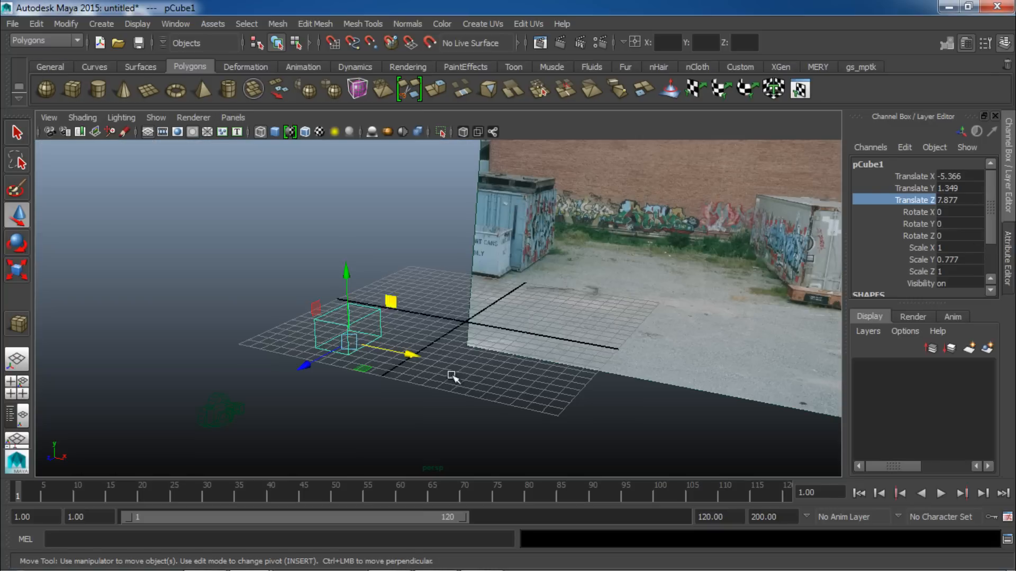
left_click(220, 413)
key("ctrl+a")
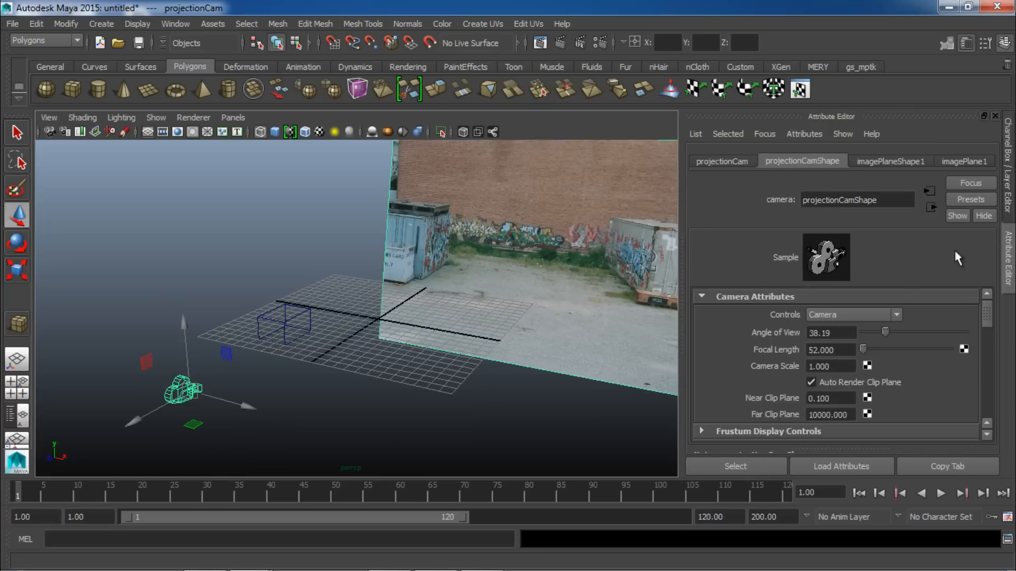
scroll(902, 338, "down", 10)
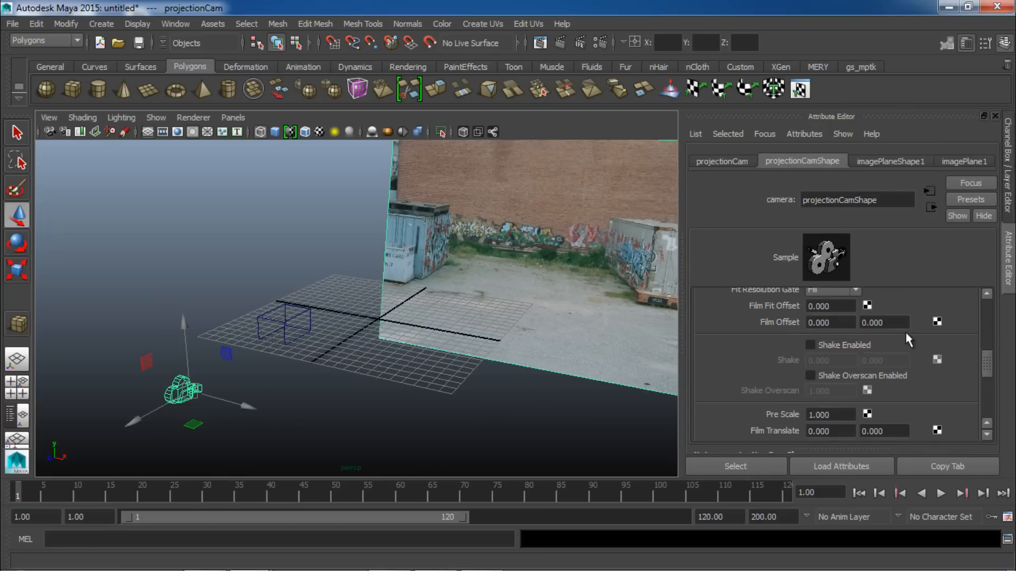
left_click(892, 162)
scroll(839, 330, "down", 5)
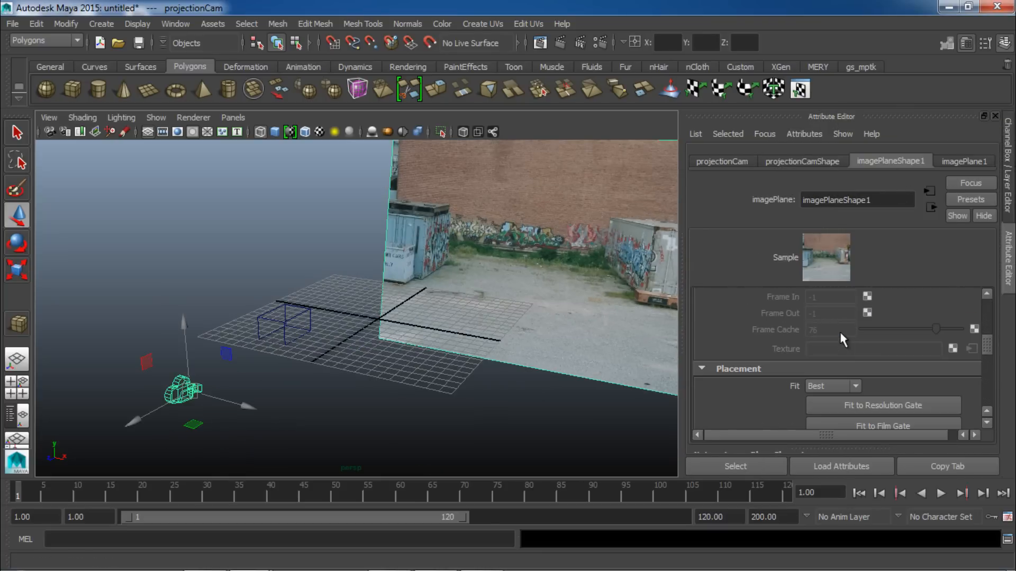
scroll(843, 340, "down", 4)
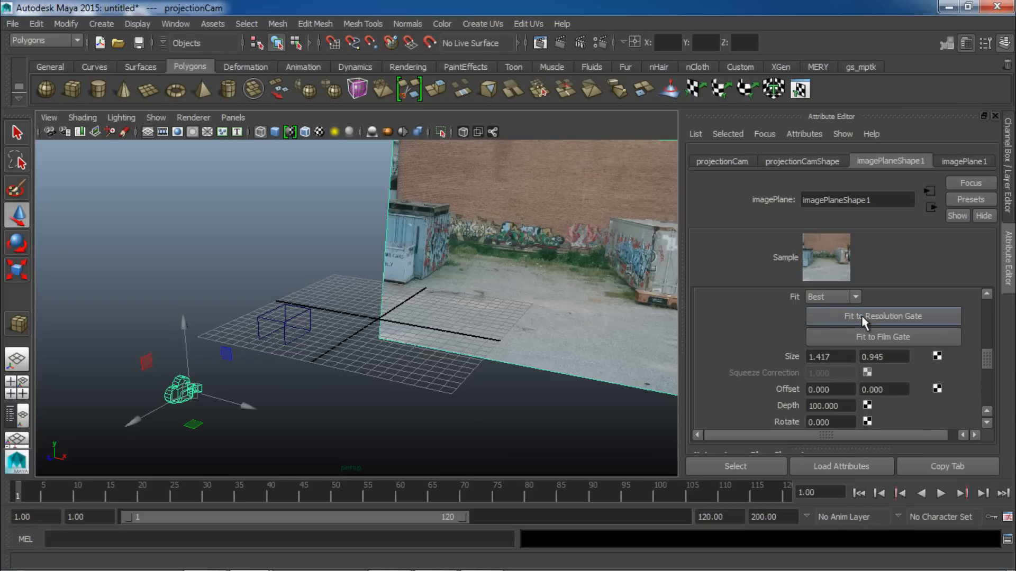
scroll(755, 336, "down", 3)
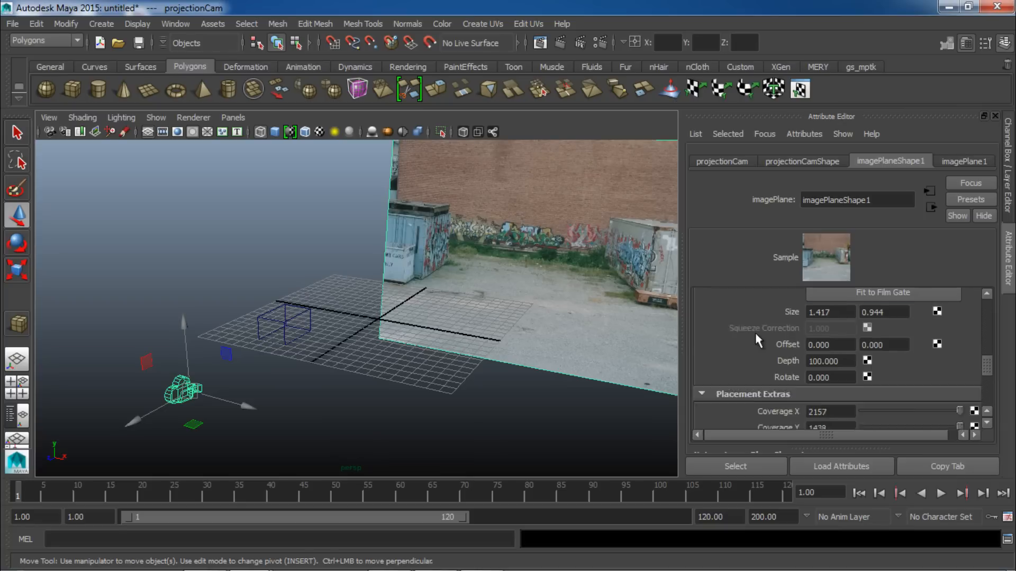
- Review the image plane's image file, fit, placement and size settings
scroll(755, 336, "up", 4)
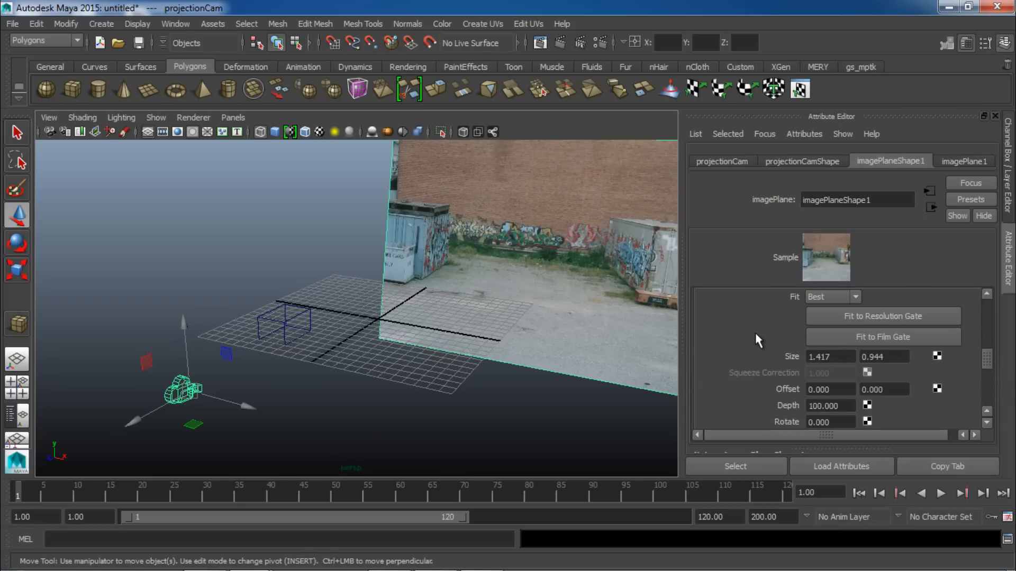
scroll(755, 332, "up", 3)
scroll(795, 377, "down", 2)
left_click(833, 341)
left_click(782, 374)
scroll(782, 373, "up", 4)
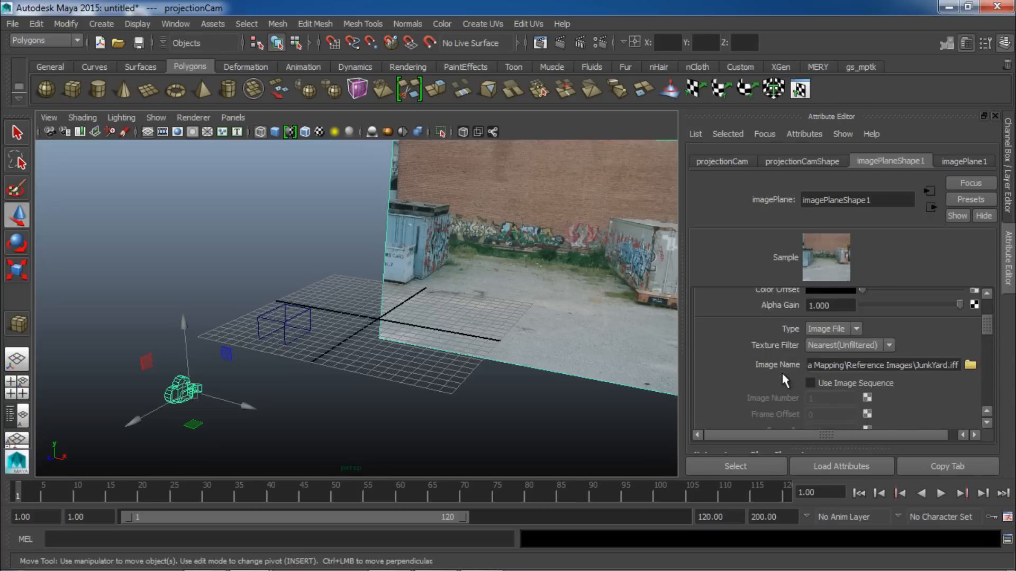
scroll(782, 373, "down", 2)
scroll(782, 374, "down", 6)
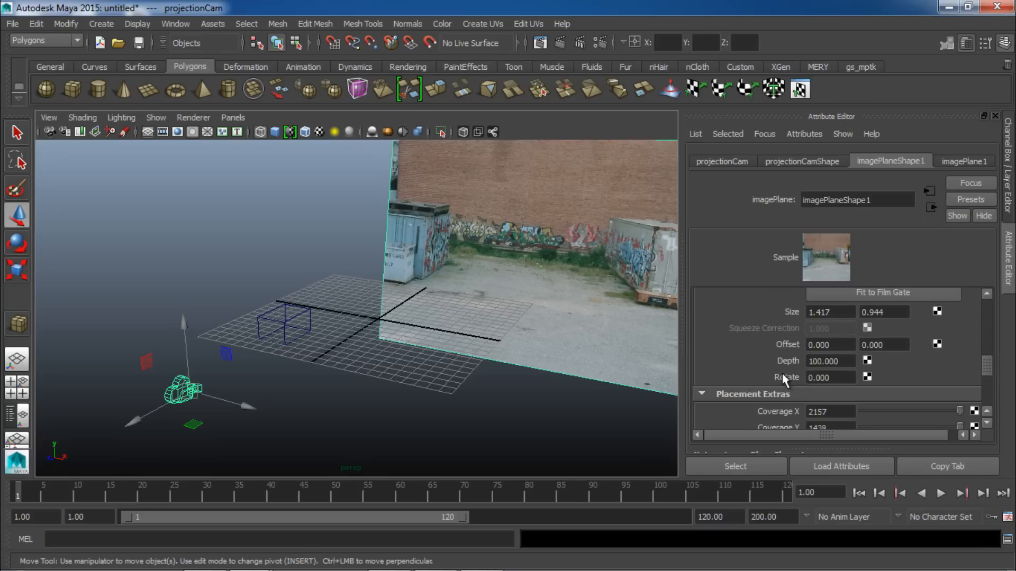
scroll(782, 374, "down", 3)
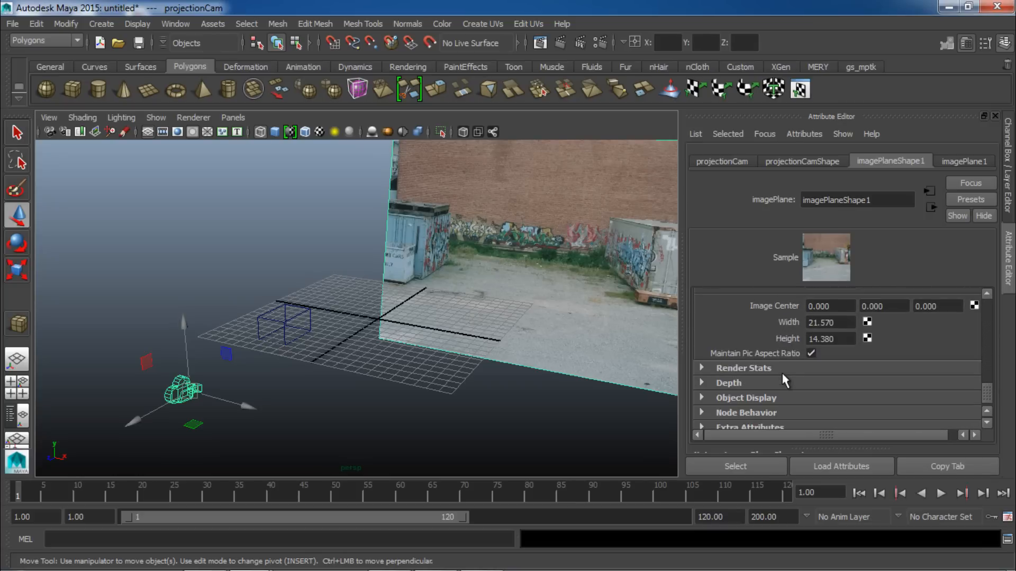
scroll(782, 373, "down", 1)
- Look through projectionCam, select the cube over the blue container and scale it to about 1.047 in Z
left_click(233, 117)
left_click(233, 118)
left_click(233, 118)
mouse_move(312, 131)
left_click(370, 146)
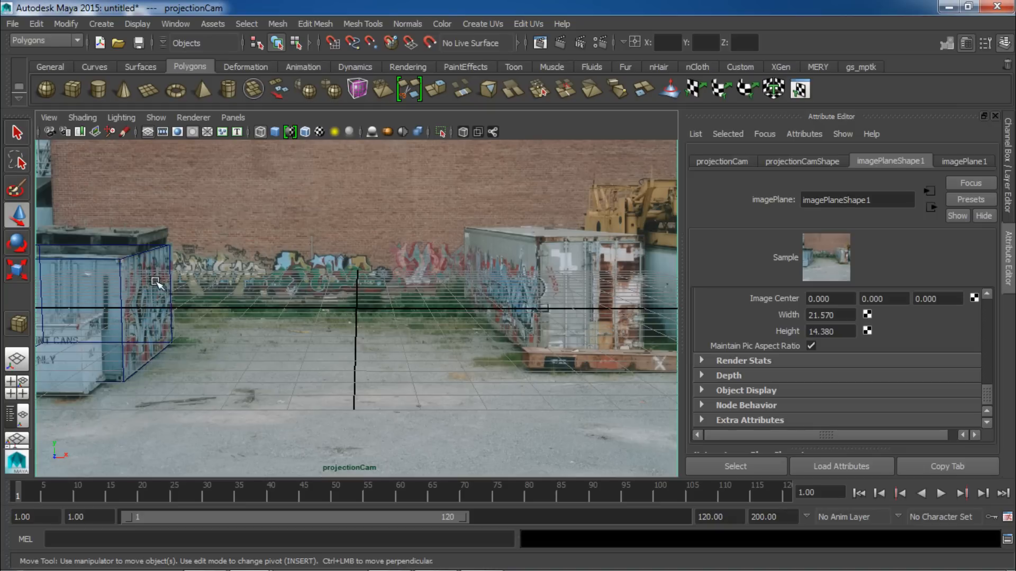
left_click(143, 257)
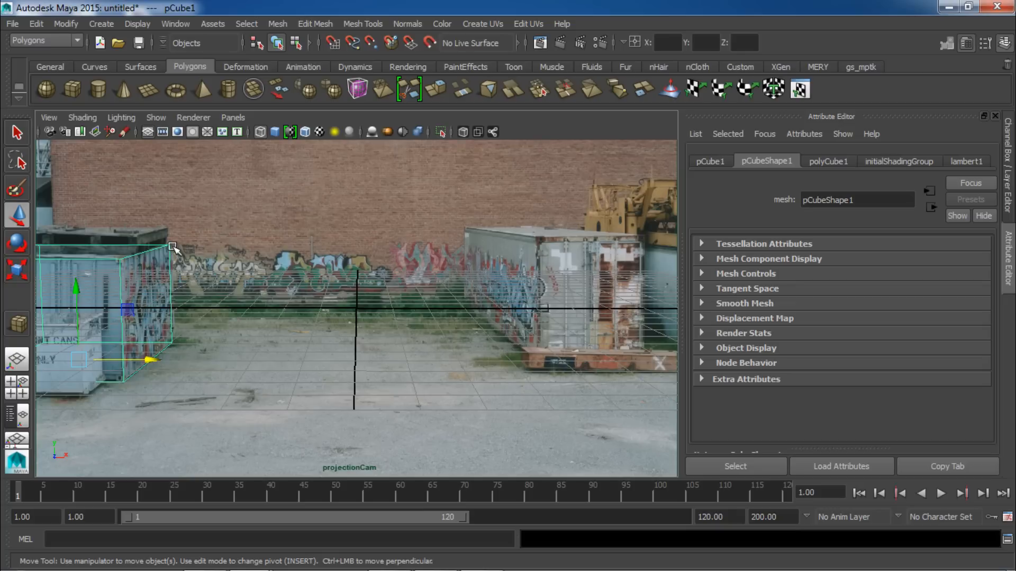
left_click(1009, 195)
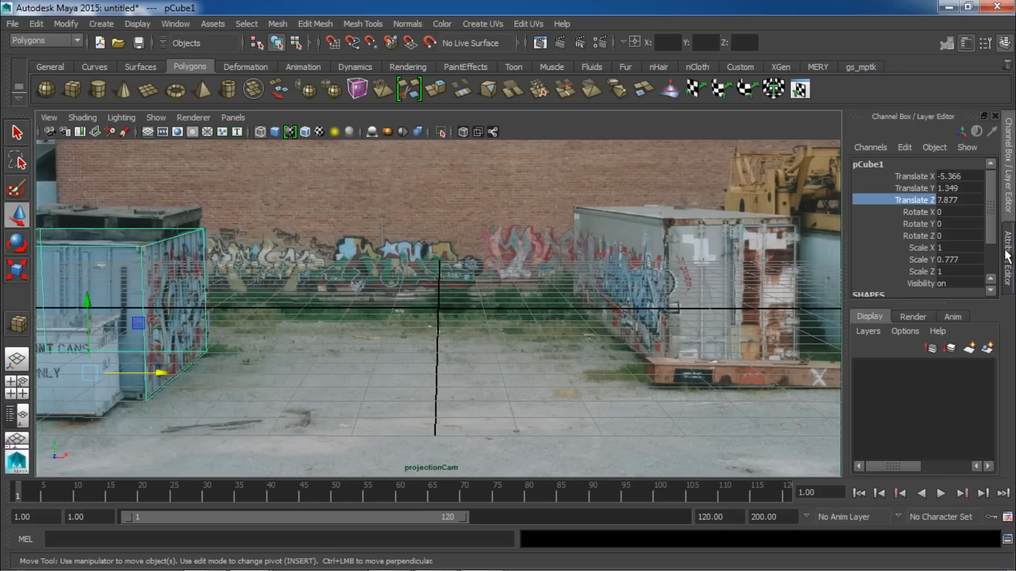
left_click(923, 270)
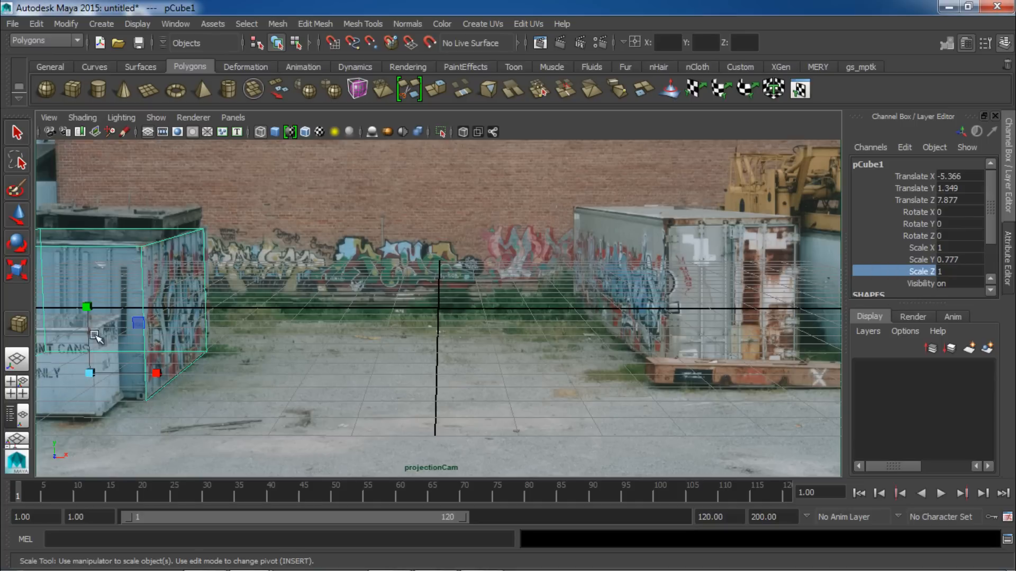
left_click(156, 373)
middle_click_drag(585, 285, 600, 249)
- Shift the cube to about 7.641 in Z and -5.401 in X to realign it with the container's edges
left_click(913, 200)
key("w")
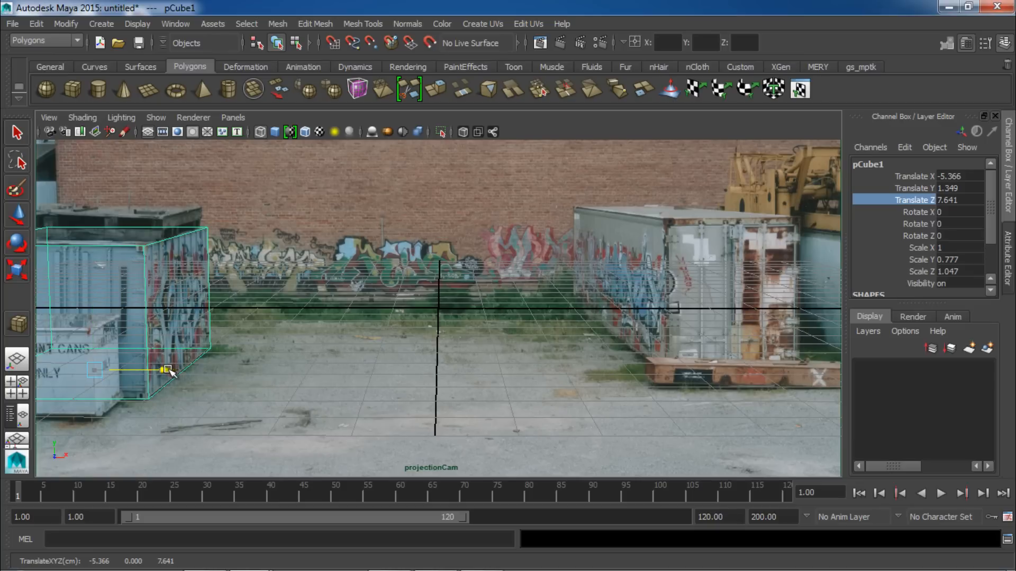
left_click_drag(168, 367, 165, 369)
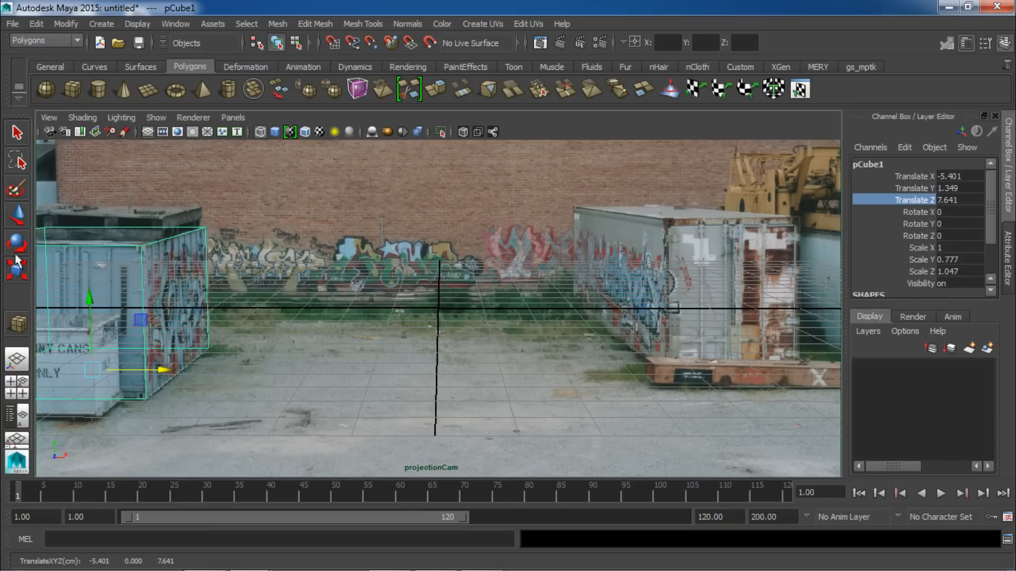
- Scale the cube over the blue container to about 0.788 in Y and check its fit in shaded and wireframe display
key("e")
key("r")
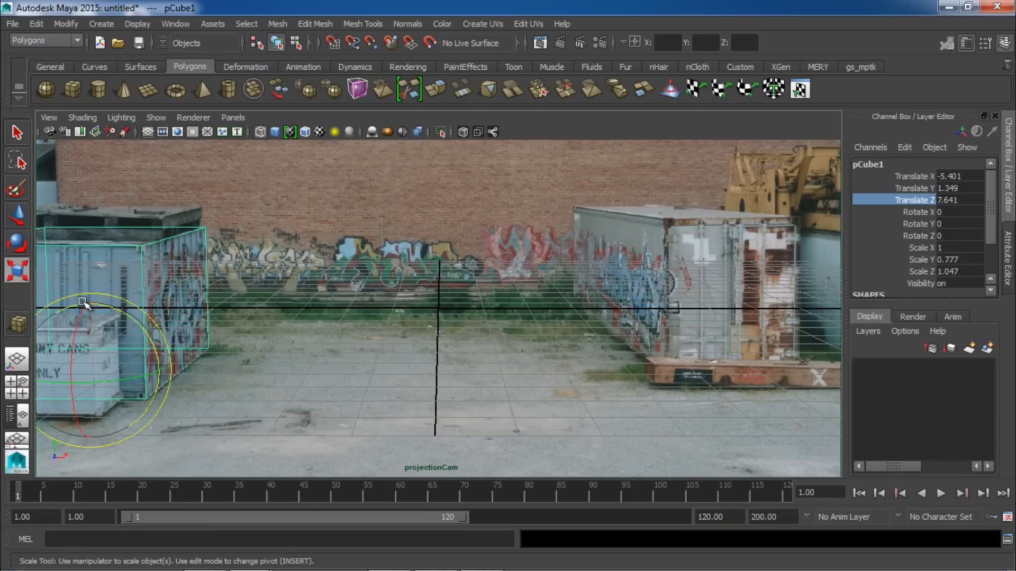
left_click_drag(89, 303, 89, 303)
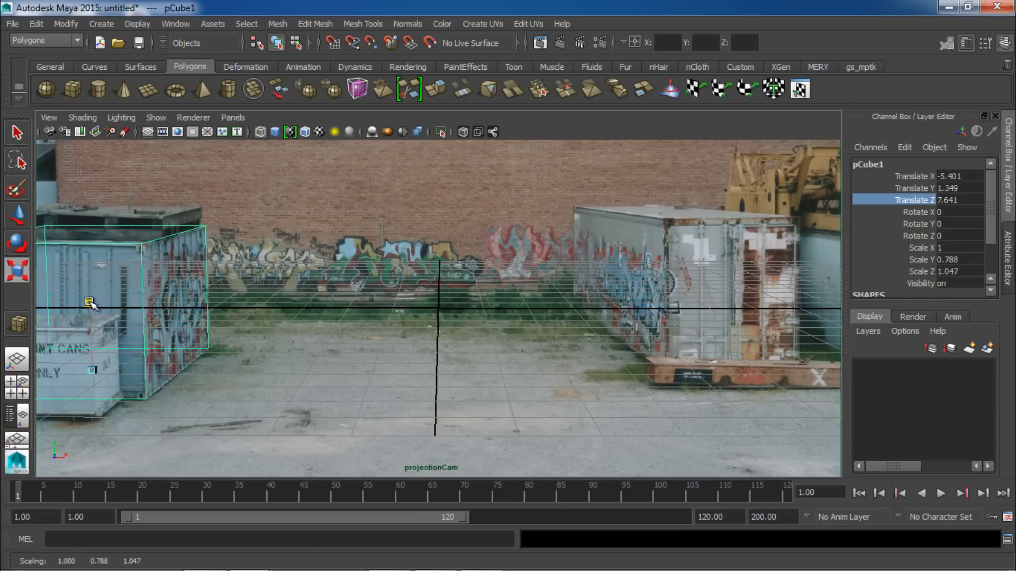
left_click(369, 251)
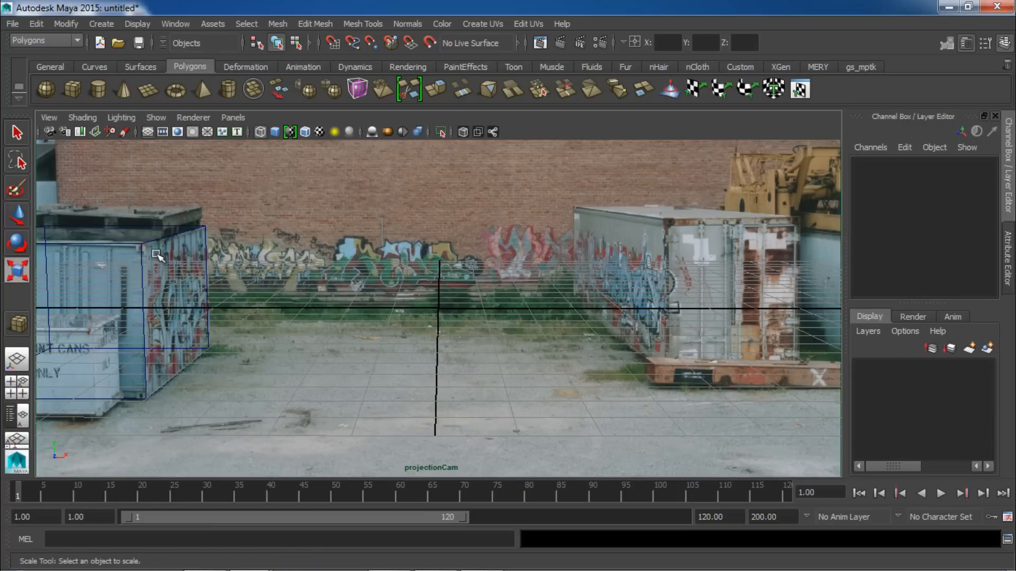
key("5")
key("4")
key("5")
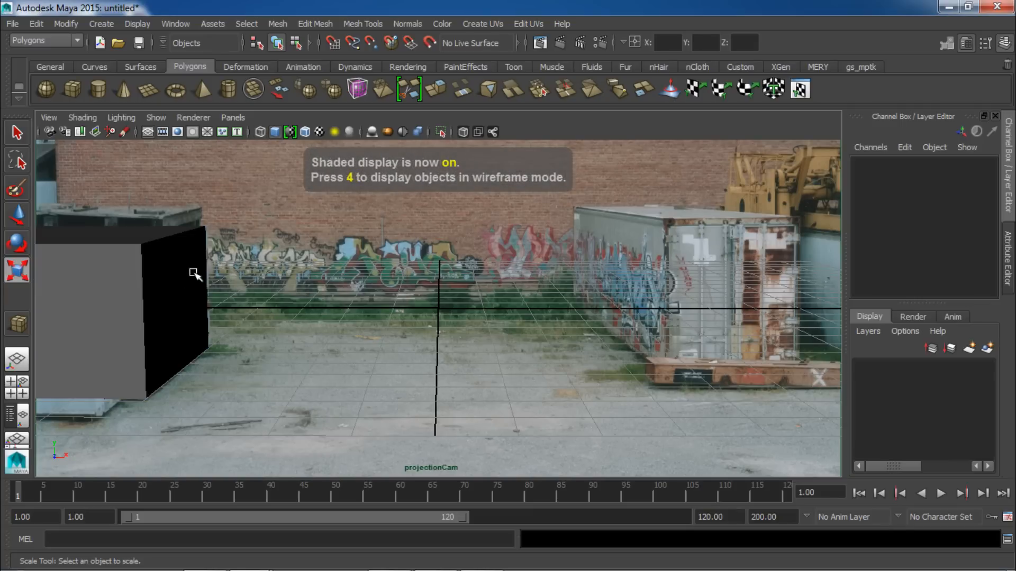
key("4")
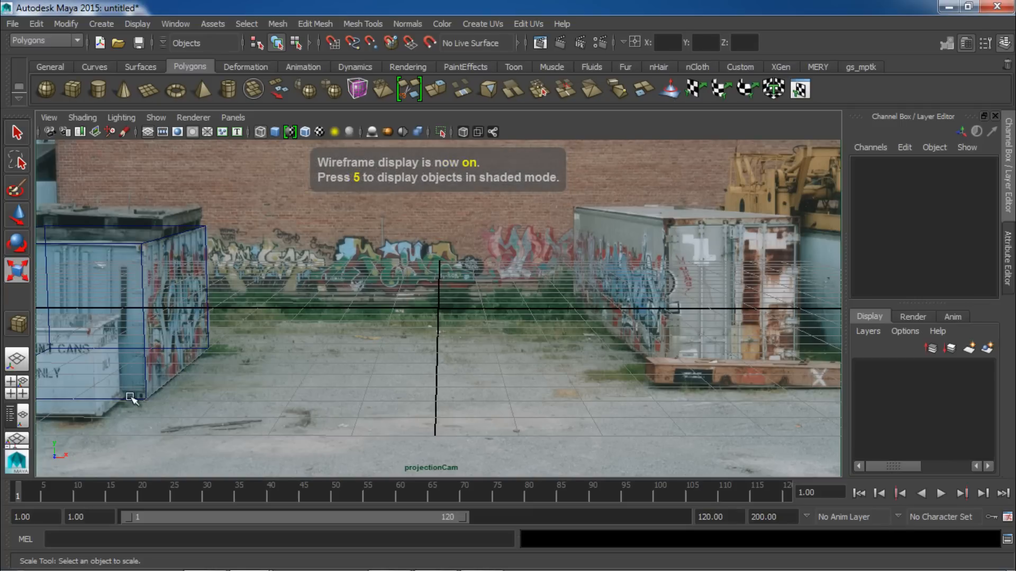
- Stretch the blue container's cube to about 1.069 in Z, shift it to about 7.559 in Z, and check the fit
left_click(146, 323)
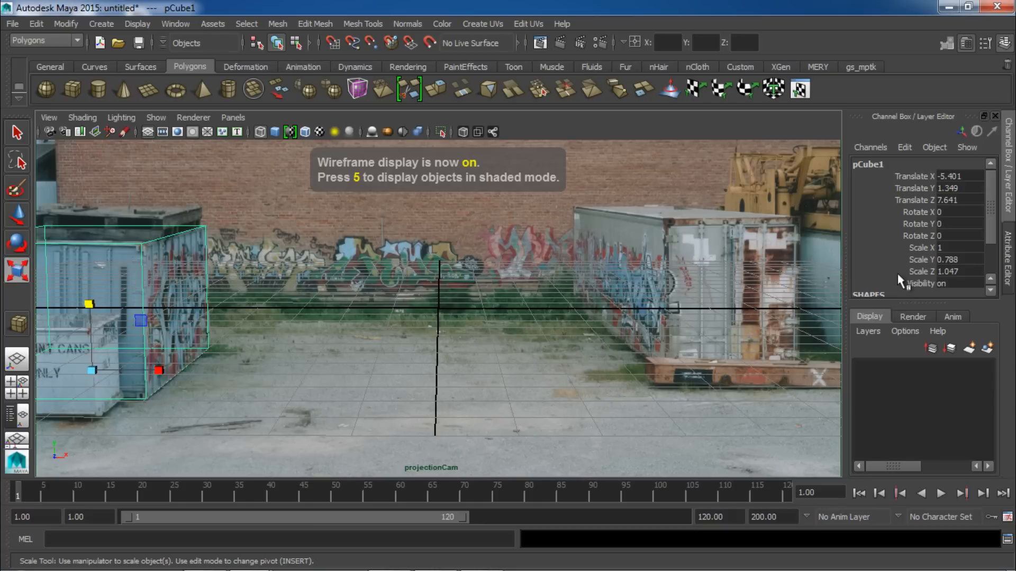
left_click(918, 271)
middle_click_drag(647, 312, 647, 313)
left_click(915, 200)
middle_click_drag(571, 270, 570, 263)
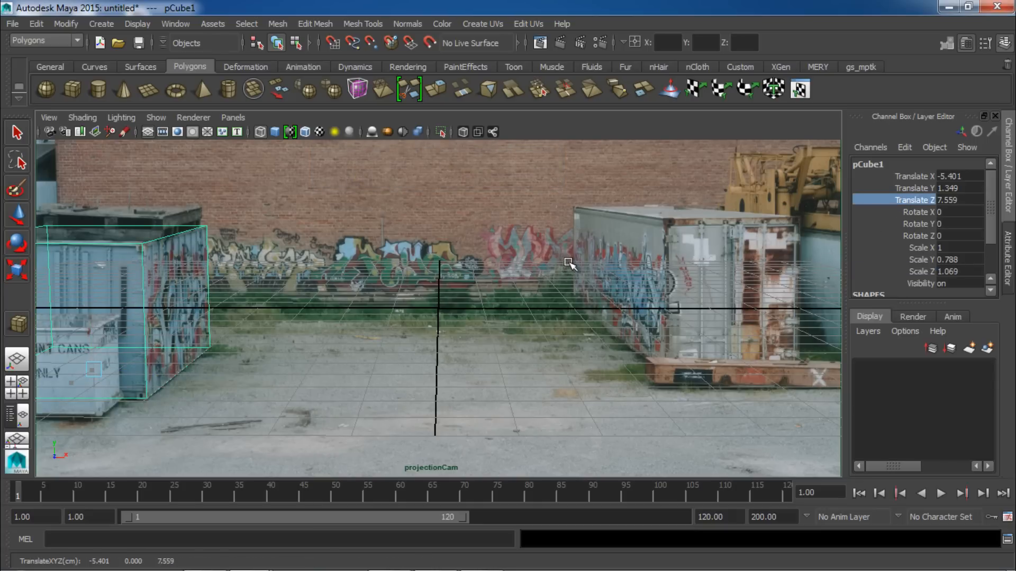
key("5")
left_click(229, 264)
key("r")
key("4")
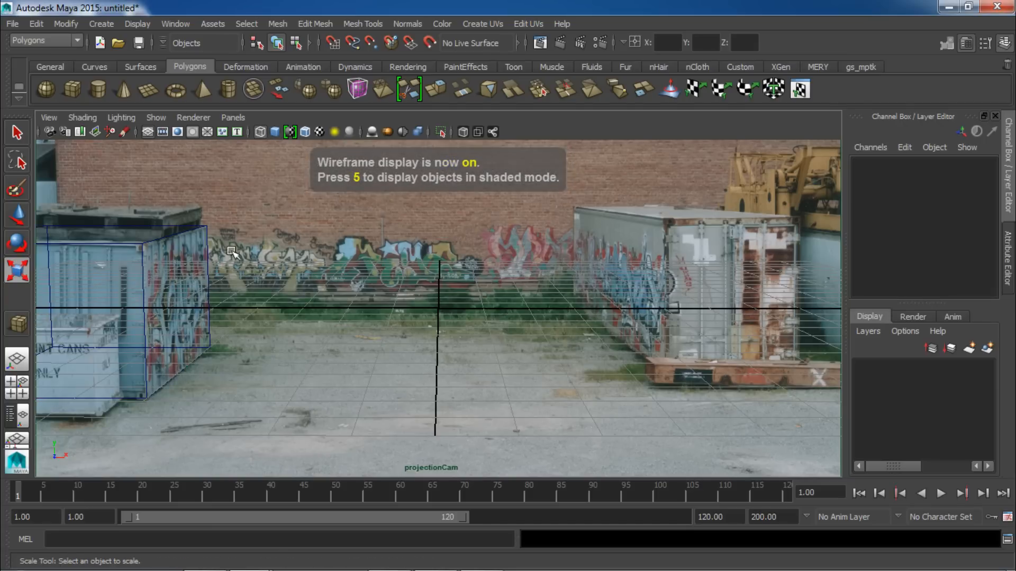
- Fine-tune the cube's height to about 0.785 in Y so its top edges follow the blue container
left_click(177, 247)
left_click_drag(98, 300, 95, 304)
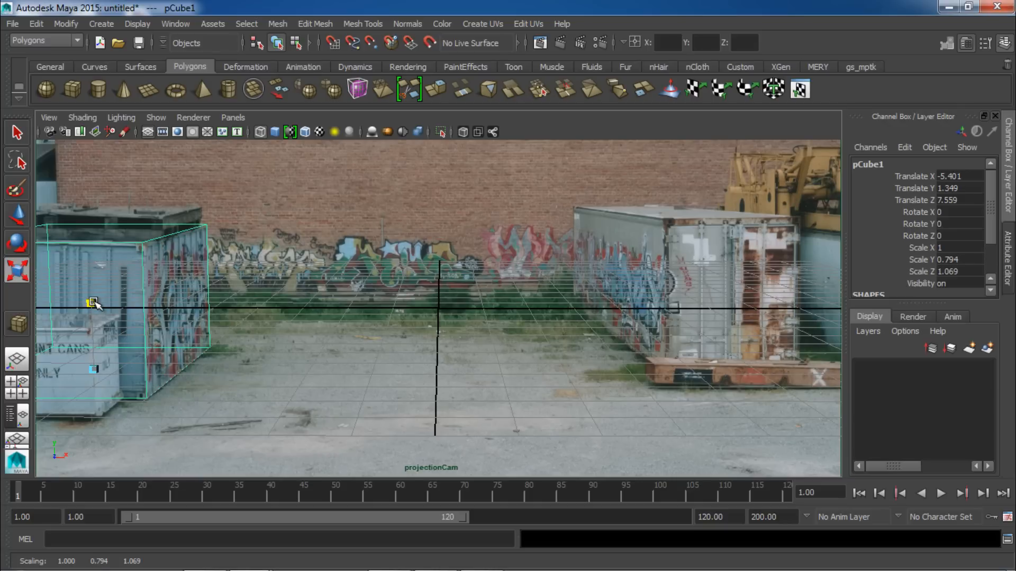
left_click(87, 289)
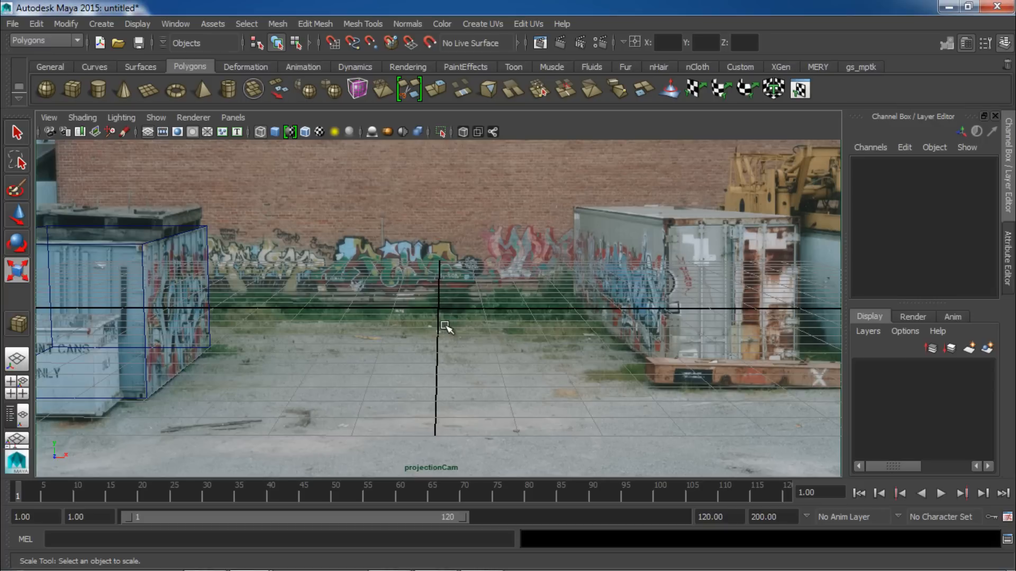
left_click(138, 248)
left_click(583, 333)
left_click(160, 240)
- Duplicate the blue container's cube and move the copy to about 3.967 in X over the white container
key("w")
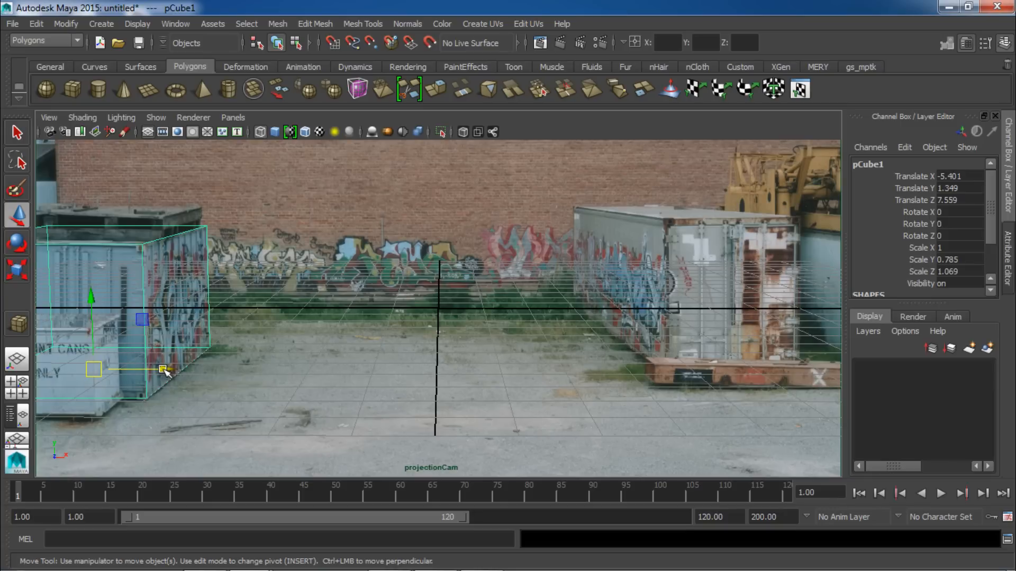
left_click(328, 254)
left_click(138, 241)
key("ctrl+d")
left_click_drag(159, 369, 755, 329)
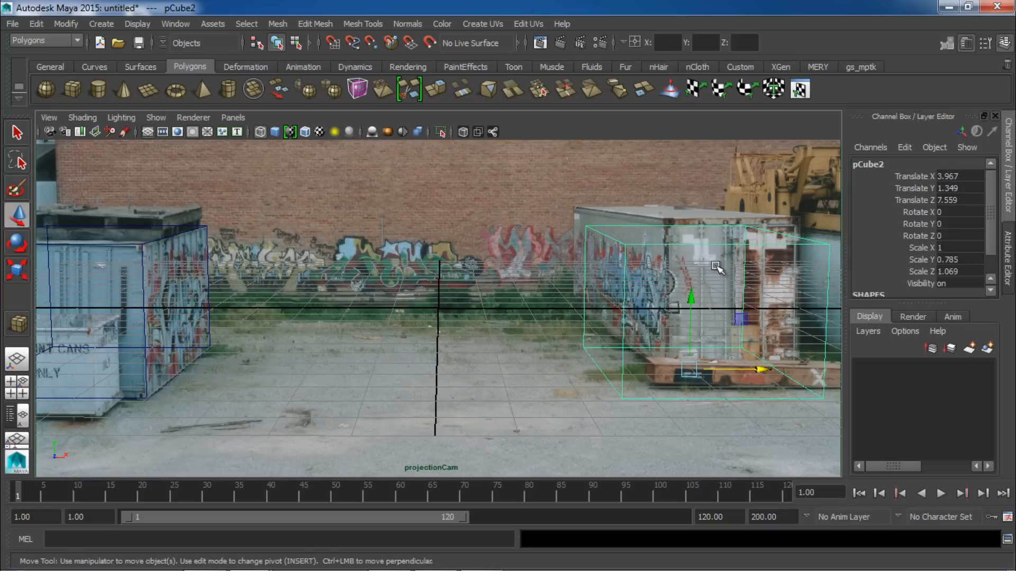
- Narrow the duplicated cube to about 0.66 in X and shift it to about 4.002 in X
key("r")
mouse_move(757, 370)
left_mouse_down()
mouse_move(731, 374)
mouse_move(753, 369)
left_mouse_up()
key("w")
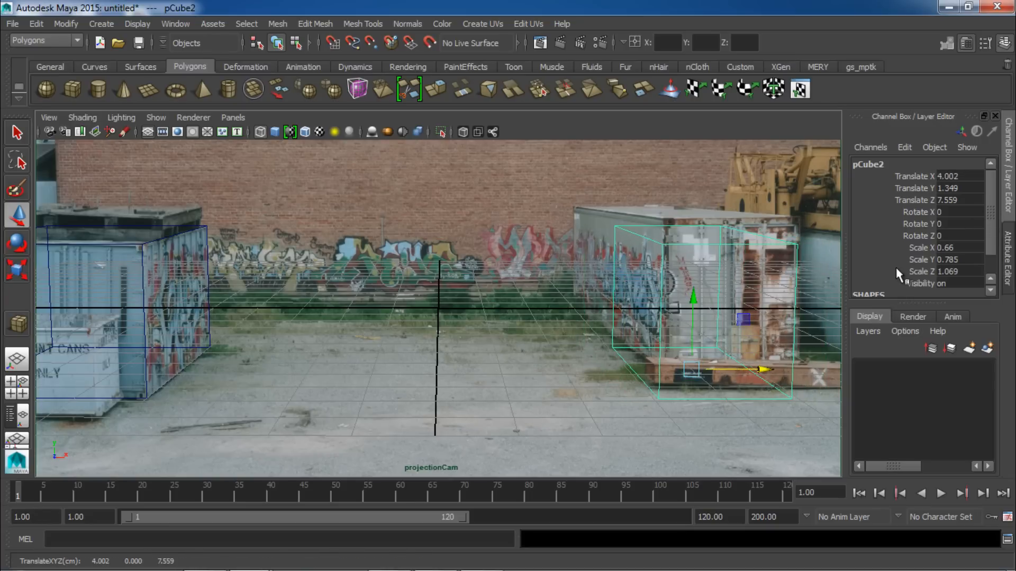
- Lengthen the duplicated cube to about 1.561 in Z and push it back to about 2.94 in Z
left_click(920, 272)
middle_click_drag(596, 290, 585, 346)
left_click(917, 201)
middle_click_drag(524, 318, 453, 185)
- Rotate the duplicated cube to about 4.588 degrees in Y and move it to about 4.206 in X
key("e")
left_click_drag(609, 335, 637, 334)
key("w")
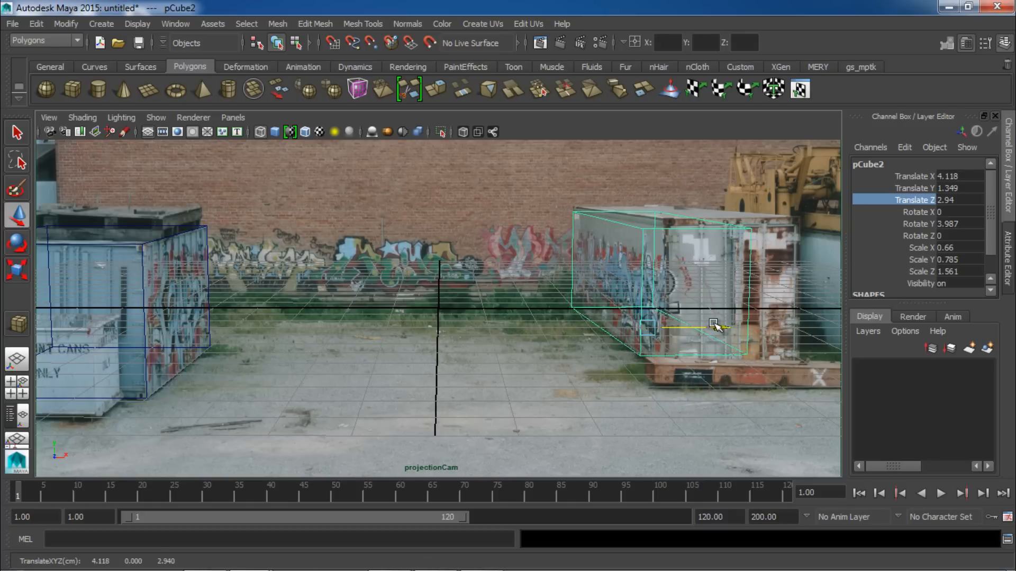
key("e")
left_click(635, 337)
left_click_drag(635, 337, 641, 336)
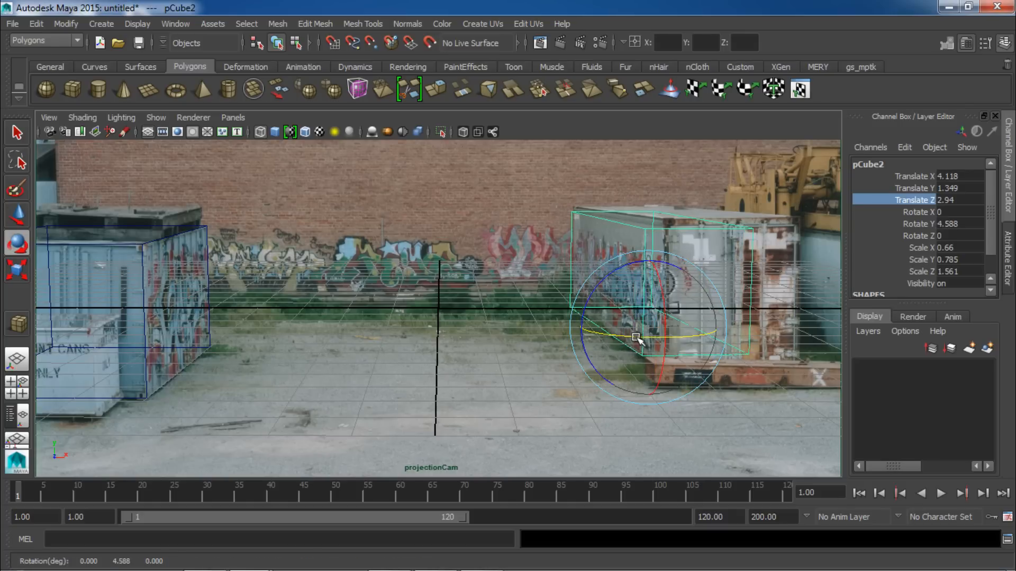
key("w")
left_click_drag(712, 328, 722, 326)
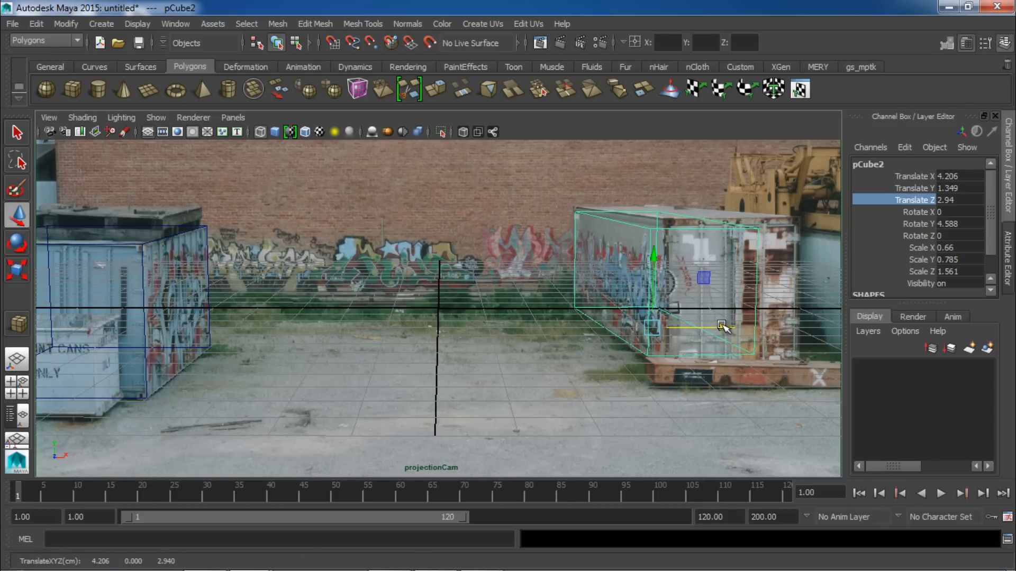
- Scale the white container's cube to about 0.833 in Y and 1.84 in Z, and move it to about 3.567 in Z
key("r")
left_click_drag(654, 261, 654, 256)
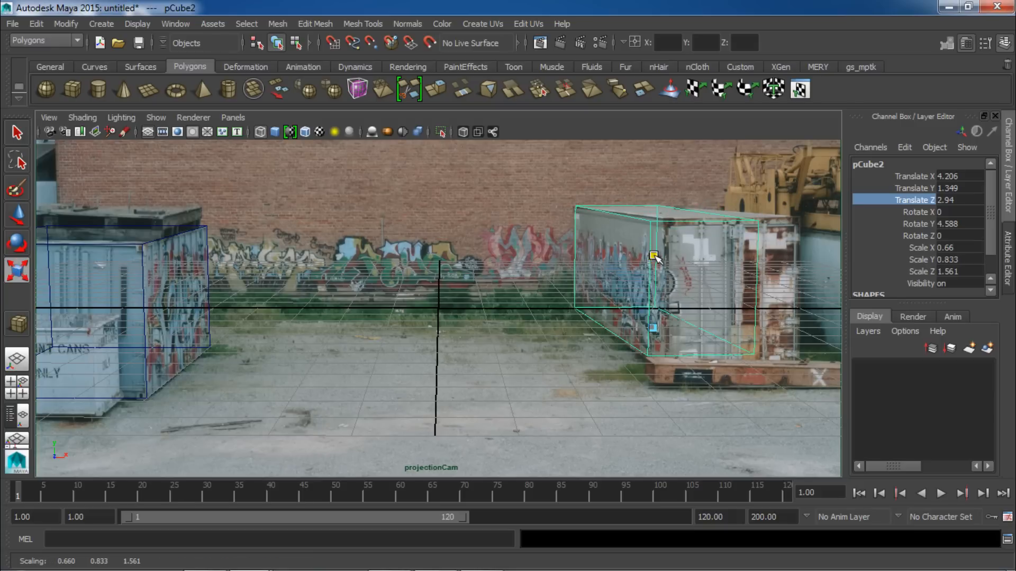
left_click_drag(670, 336, 679, 342)
key("w")
middle_click_drag(542, 292, 545, 295)
key("ctrl+z")
middle_click_drag(527, 252, 530, 281)
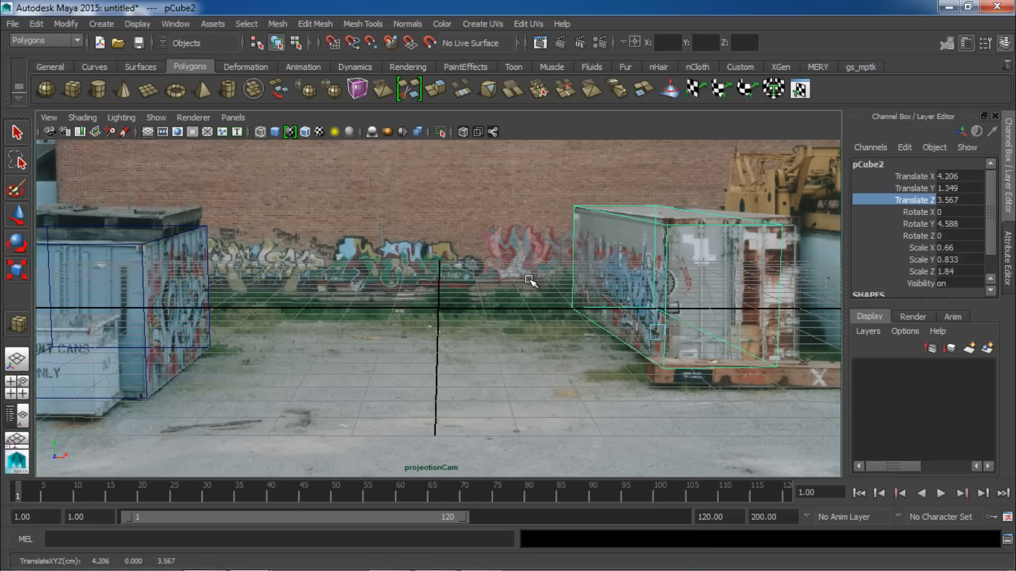
- Shorten the white container's cube to about 1.669 in Z and move it to about 3.358 in Z
key("r")
left_click_drag(679, 345, 676, 341)
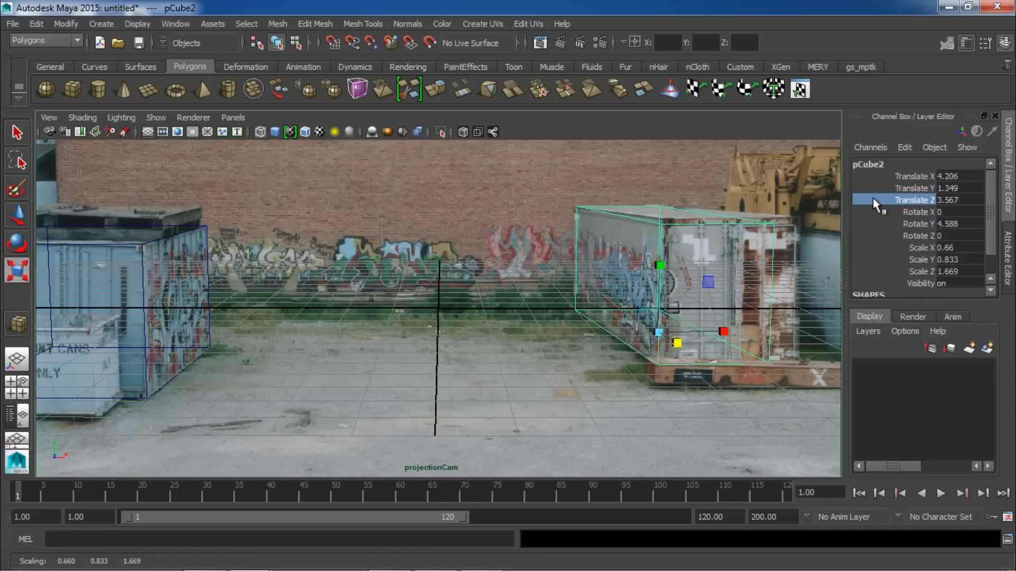
key("w")
middle_click_drag(545, 257, 516, 245)
key("r")
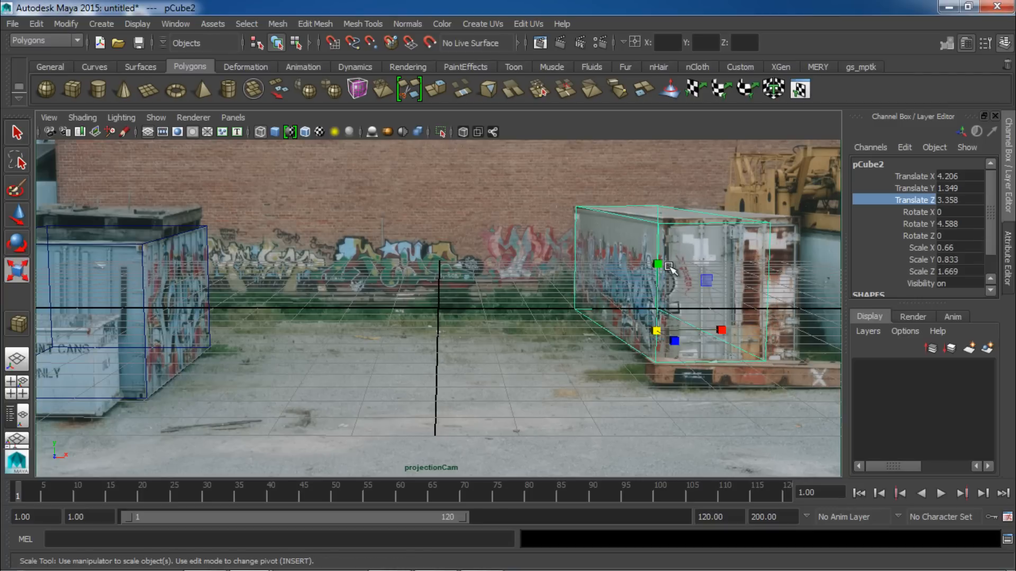
- Scale the white container's cube to about 0.846 in X and 0.848 in Y, and shift it to about 4.493 in X
left_click_drag(658, 265, 658, 262)
left_click_drag(723, 329, 741, 330)
key("w")
key("r")
key("w")
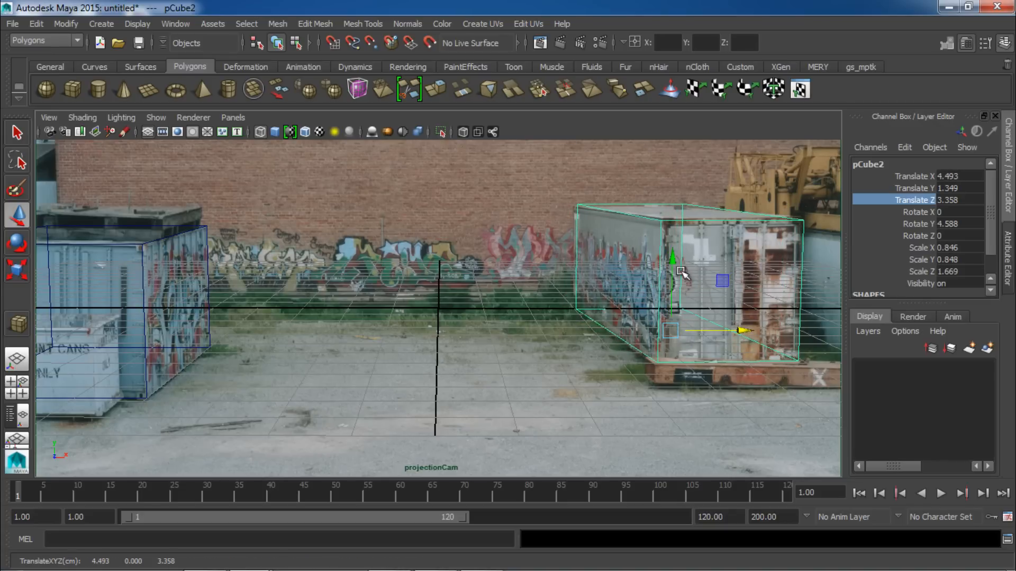
- Refine the white container's cube to scale about 0.85 in X and 0.86 in Y, positioned at about 4.479 in X
key("r")
left_click_drag(677, 264, 674, 268)
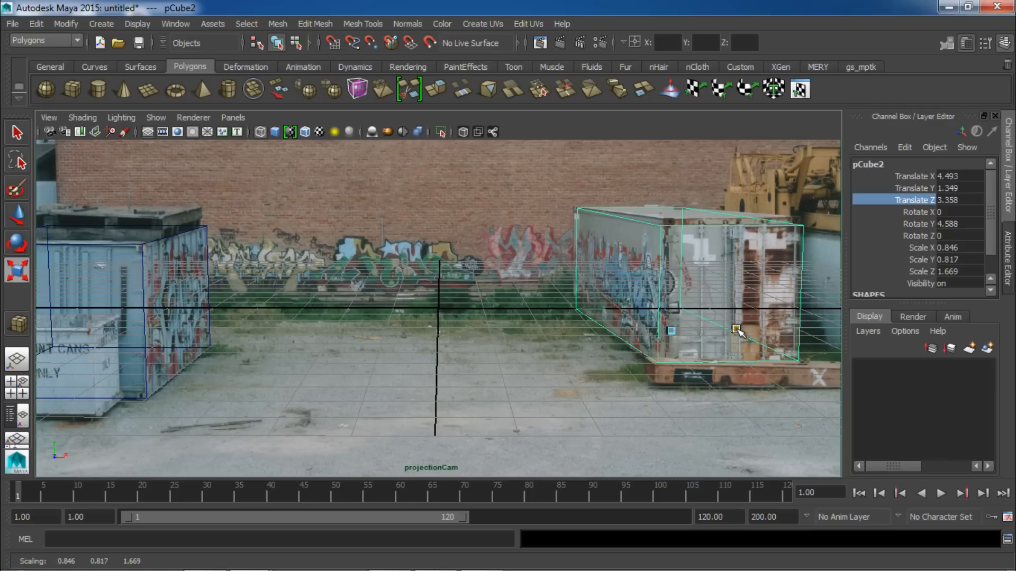
left_click_drag(737, 331, 734, 330)
key("w")
key("r")
left_click_drag(672, 262, 674, 255)
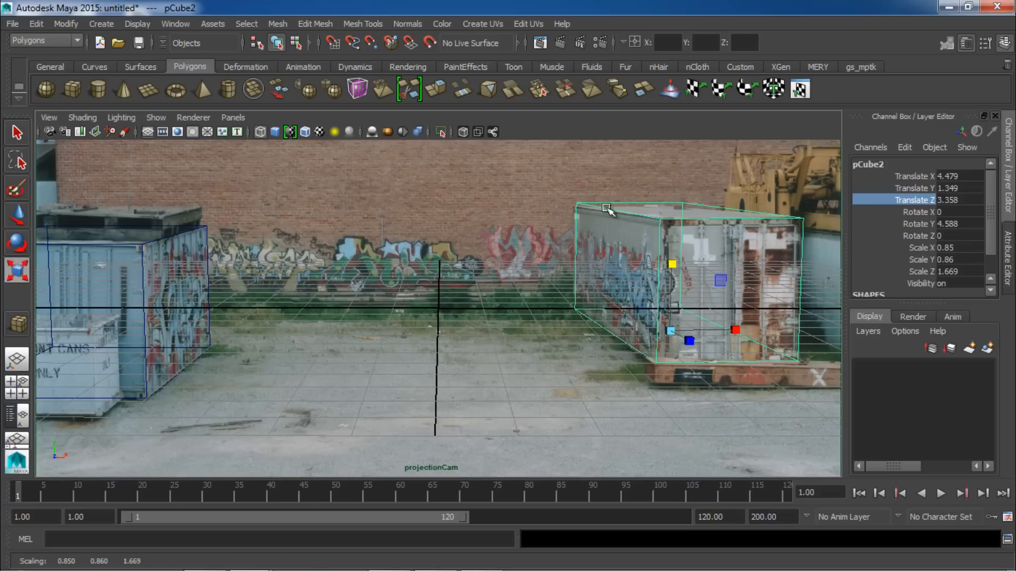
- Rotate the white container's cube to about 5.156 degrees in Y and deselect it to check the alignment
key("e")
left_click_drag(658, 339, 662, 339)
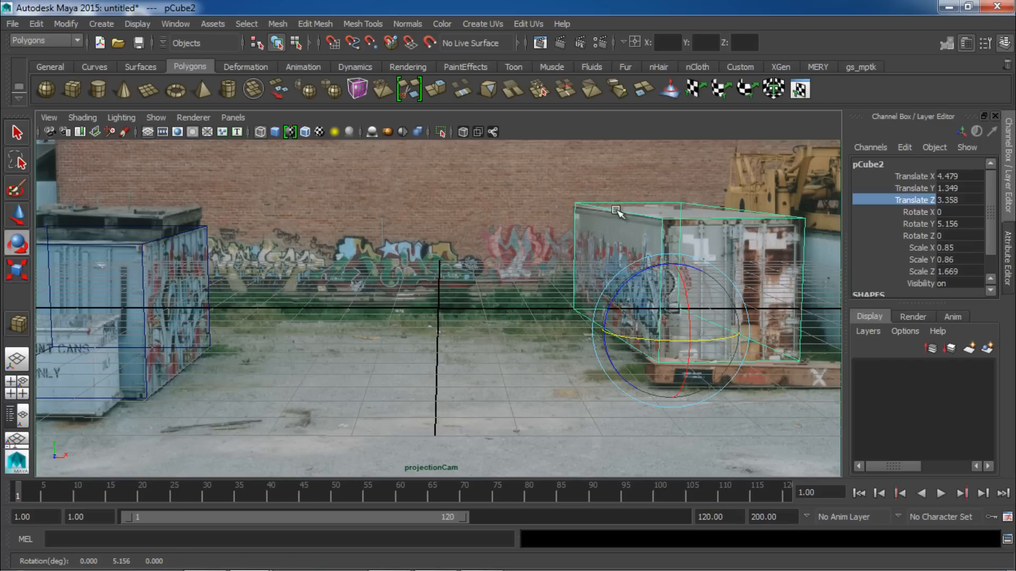
left_click(478, 297)
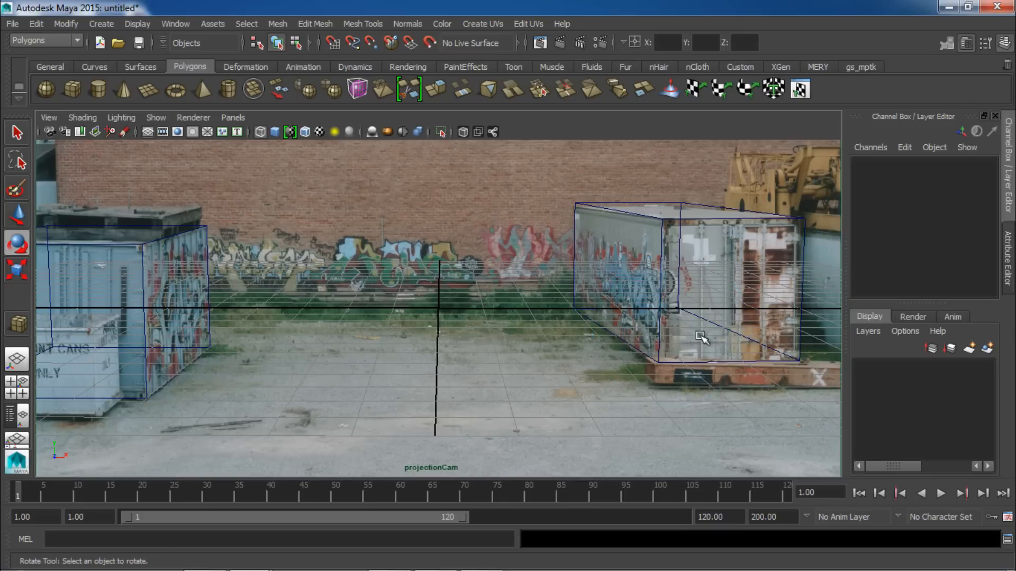
- Narrow the white container's cube to about 0.818 in X at about 4.45 in X, undoing the trial vertical move
left_click(670, 218)
key("r")
left_click_drag(742, 330, 734, 329)
key("w")
left_click_drag(670, 259, 671, 260)
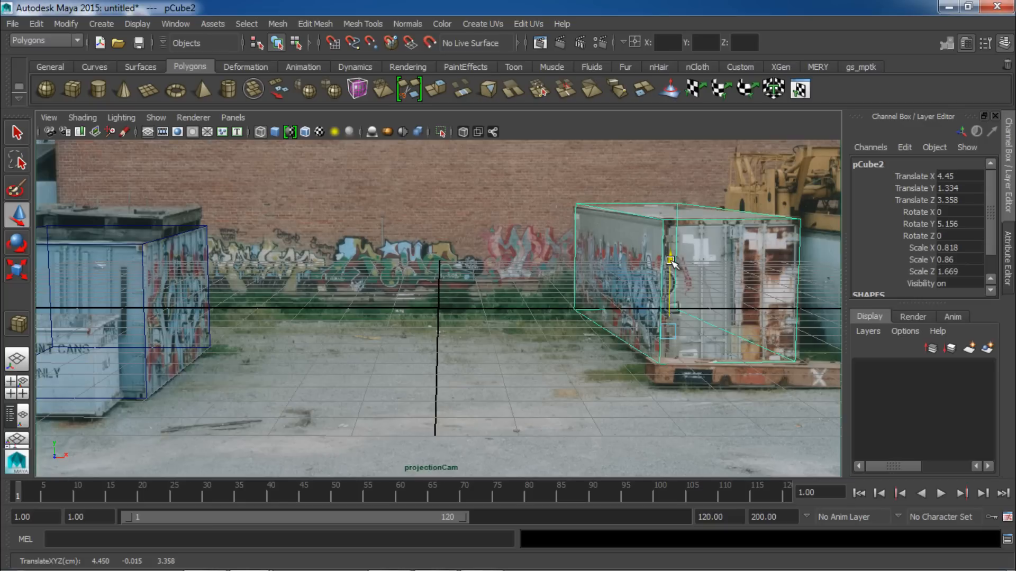
key("ctrl+z")
left_click(638, 332)
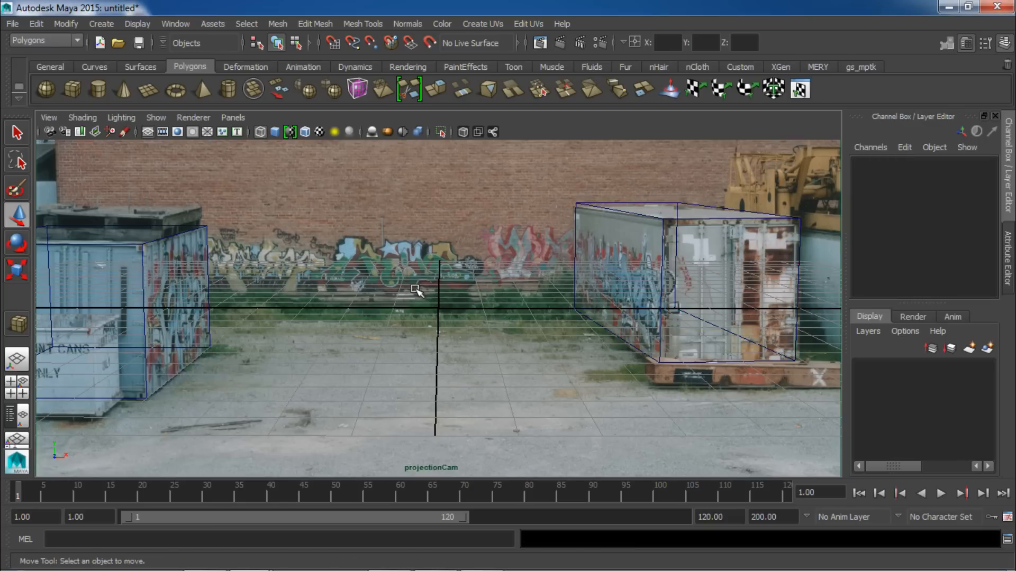
- Rotate the white container's cube to about 3.201 degrees in Y and nudge it along X to realign its edges
left_click(665, 217)
key("e")
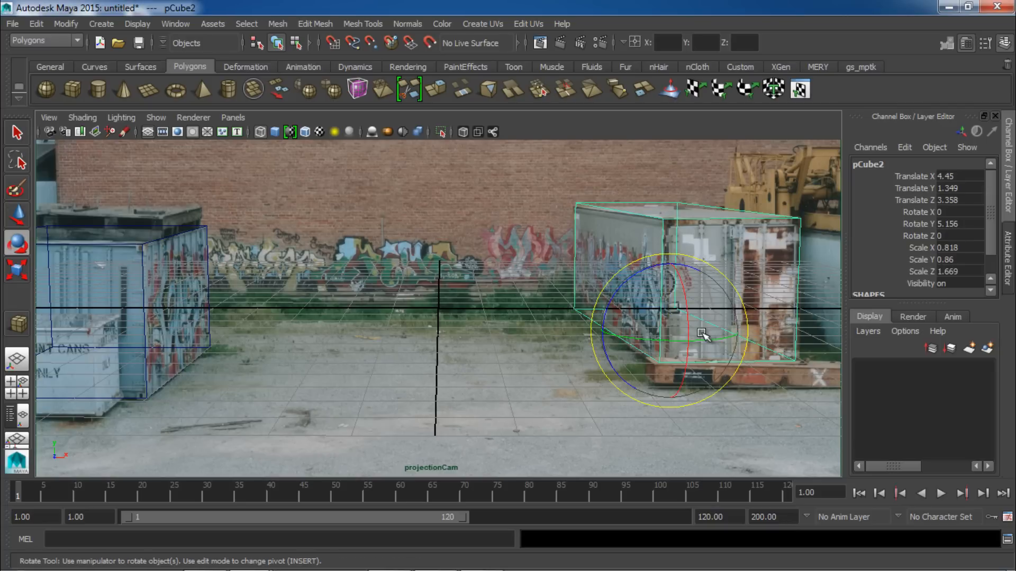
left_click(699, 337)
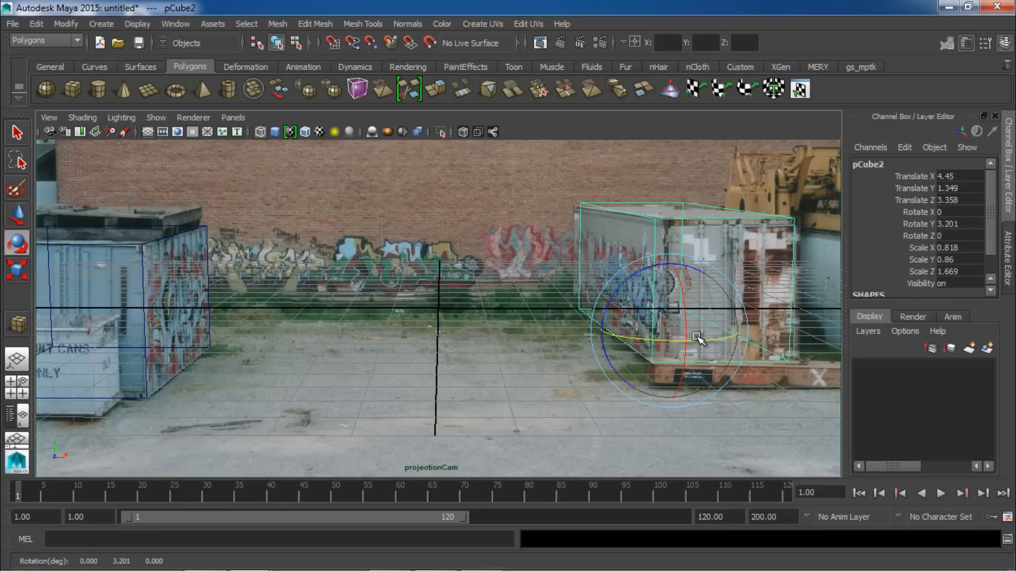
key("w")
left_click_drag(736, 331, 732, 328)
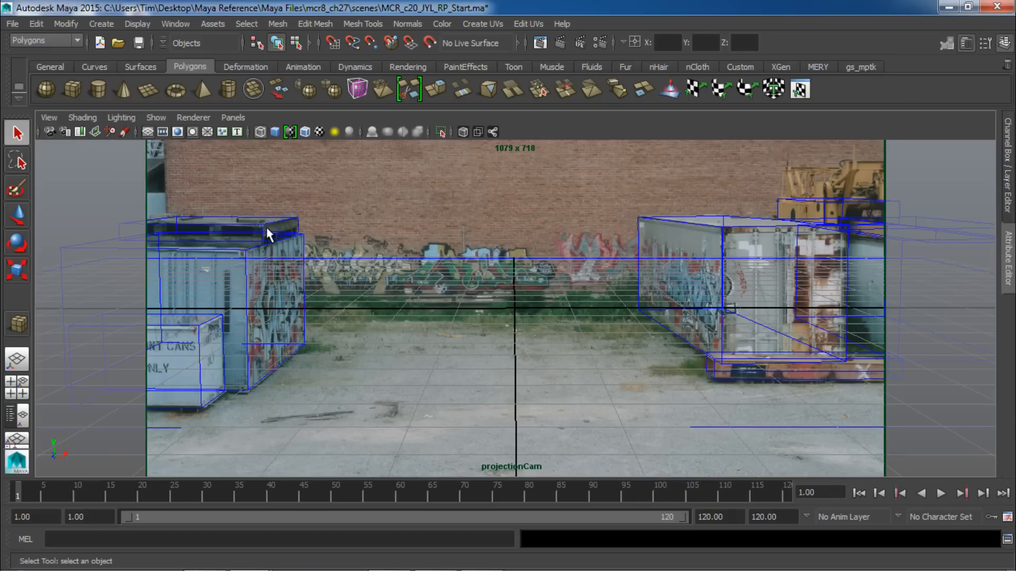
- Examine the boxes matched to the containers, bin and trailer base in the MCR_c20_JYL_RP_Start.ma scene
left_click(272, 243)
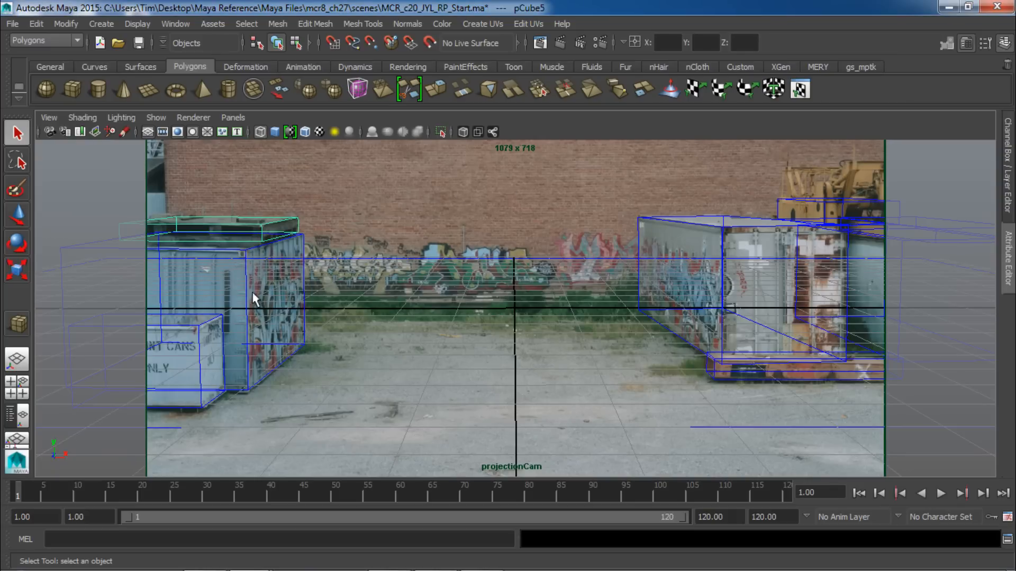
left_click(202, 327)
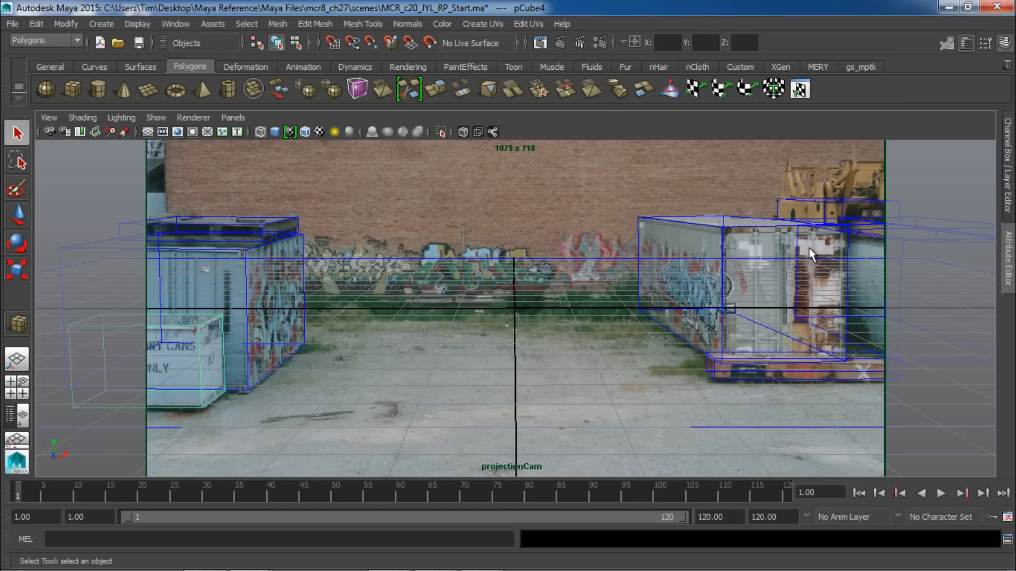
left_click(826, 200)
left_click(870, 239)
left_click(881, 237)
left_click(880, 239)
left_click(712, 365)
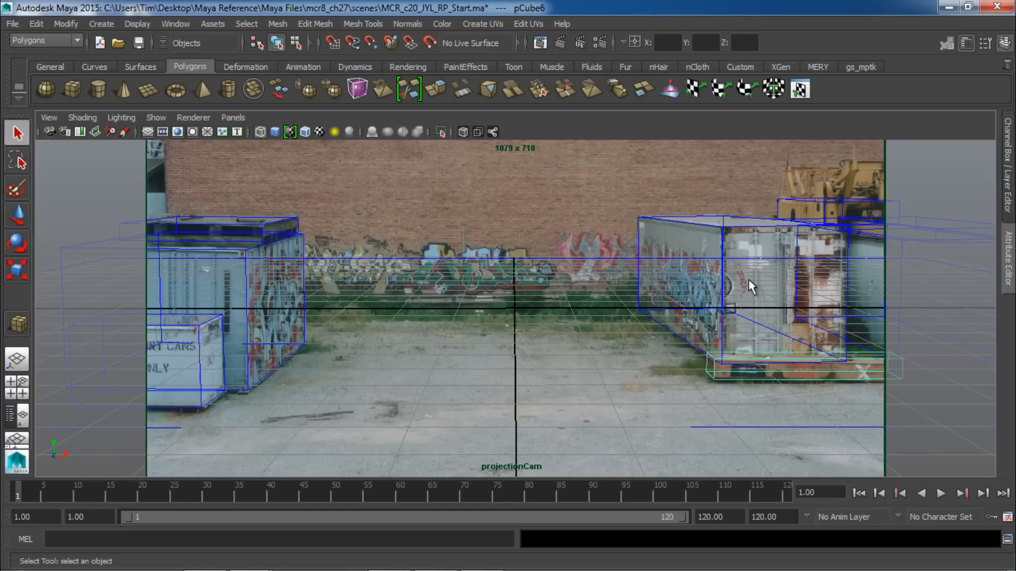
left_click(459, 244)
- Hide the grid in the projectionCam view so only the photo and box wireframes show
left_click(48, 117)
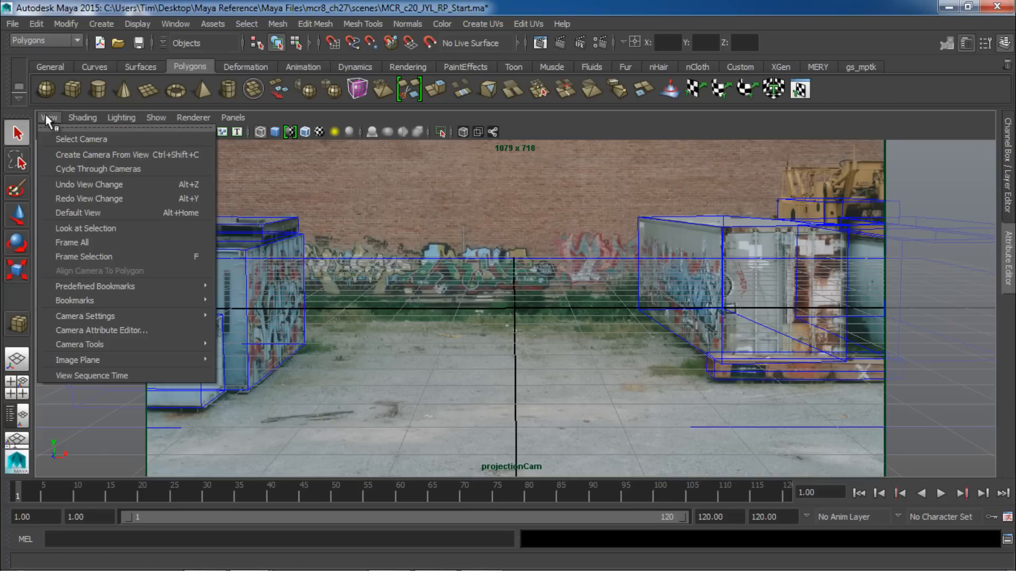
mouse_move(94, 317)
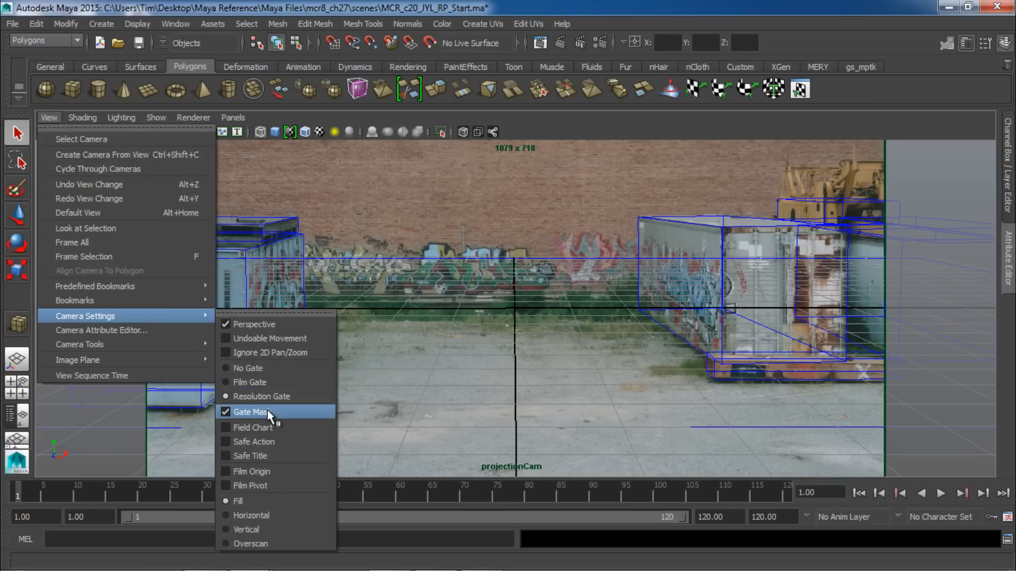
left_click(447, 376)
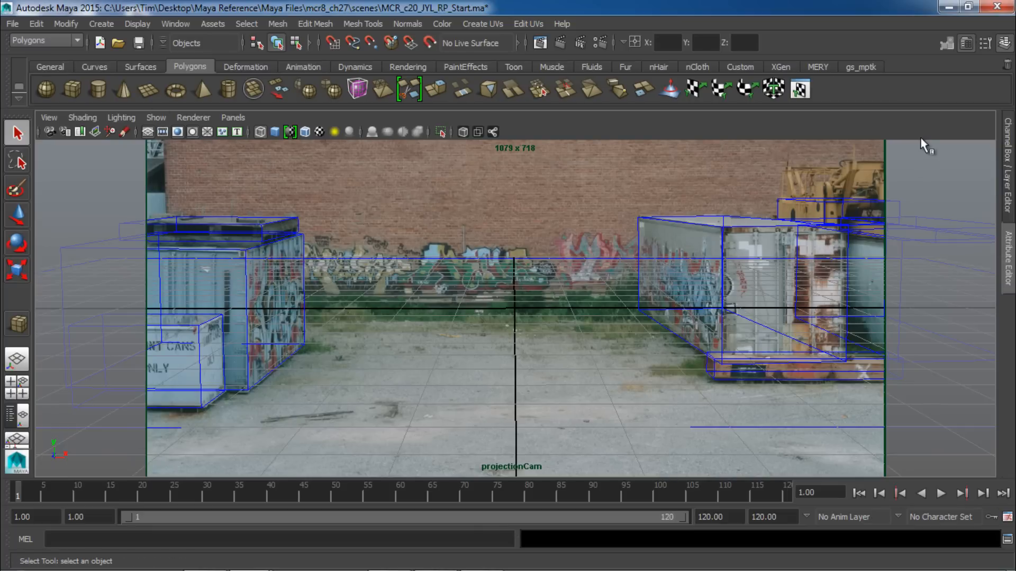
left_click(156, 117)
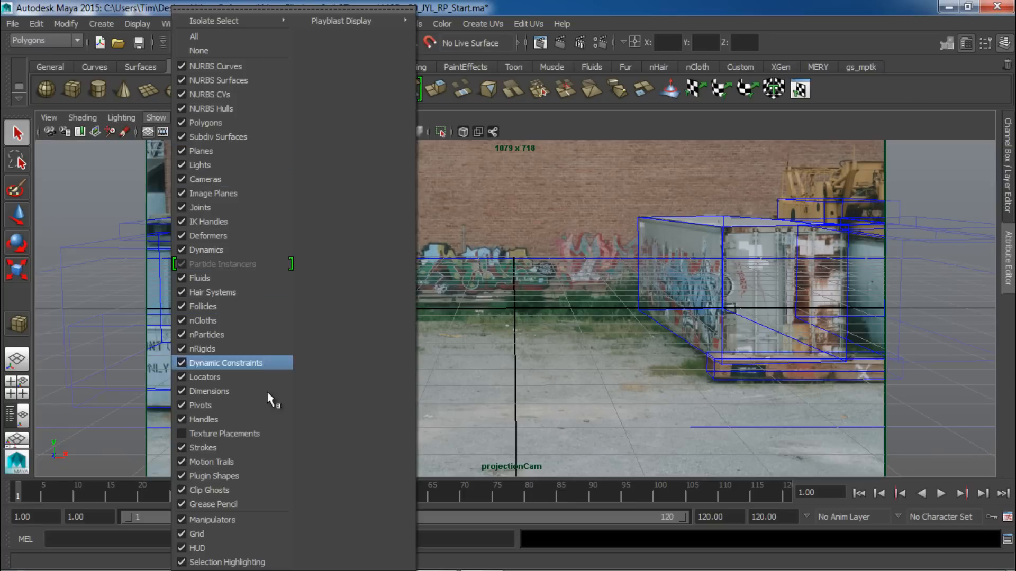
left_click(248, 533)
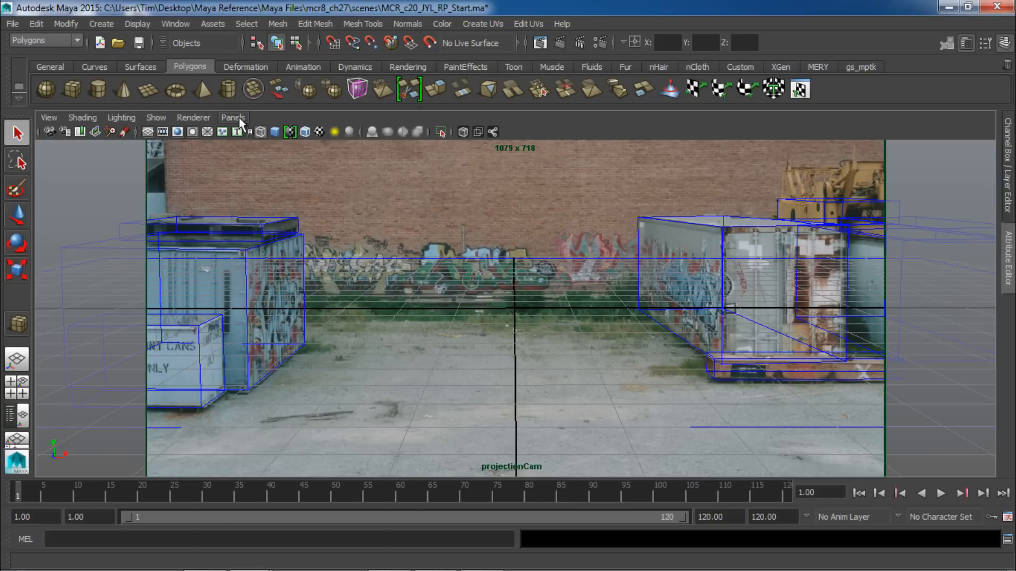
left_click(161, 117)
left_click(233, 535)
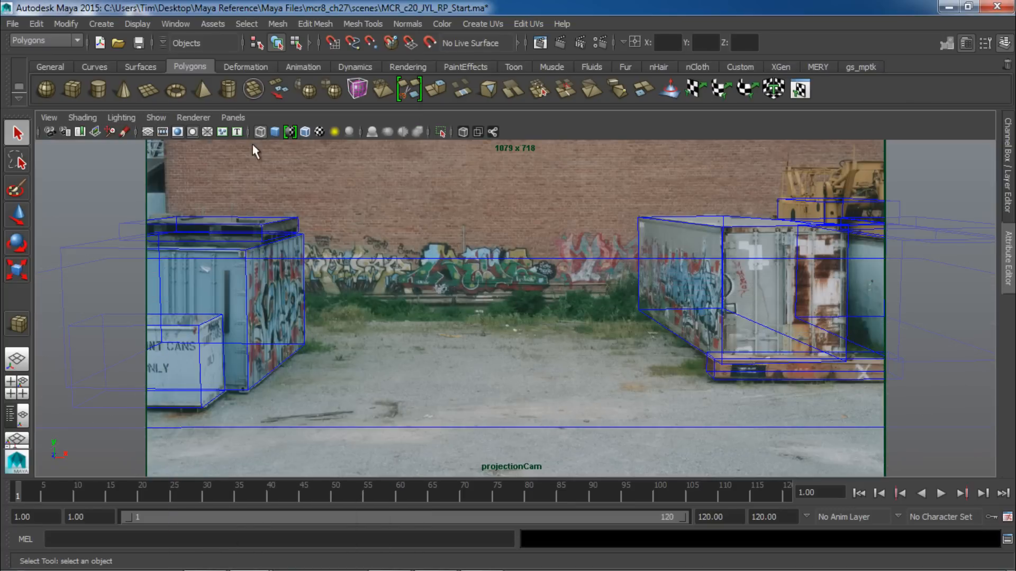
- Examine the wall, ground plane and boxes from several angles in the shaded persp view
left_click(238, 119)
mouse_move(265, 132)
left_click(384, 149)
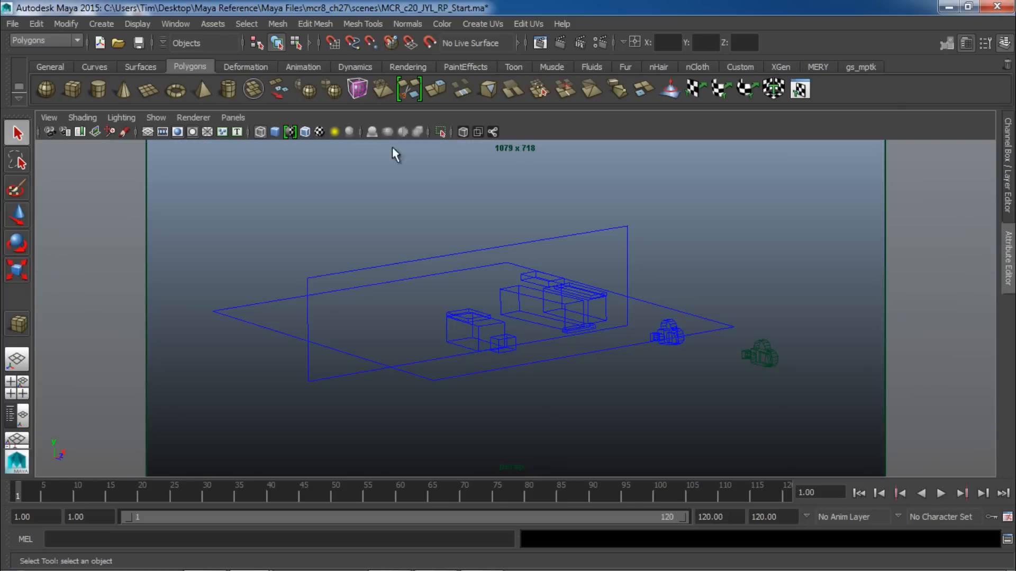
key("5")
mouse_move(374, 272)
right_mouse_down("alt")
mouse_move(635, 254)
mouse_move(597, 265)
right_mouse_up("alt")
left_click(341, 341)
left_click_drag(339, 339, 343, 370, "alt")
left_click(491, 389)
left_click_drag(491, 389, 299, 272, "alt")
left_click_drag(328, 331, 263, 412, "alt")
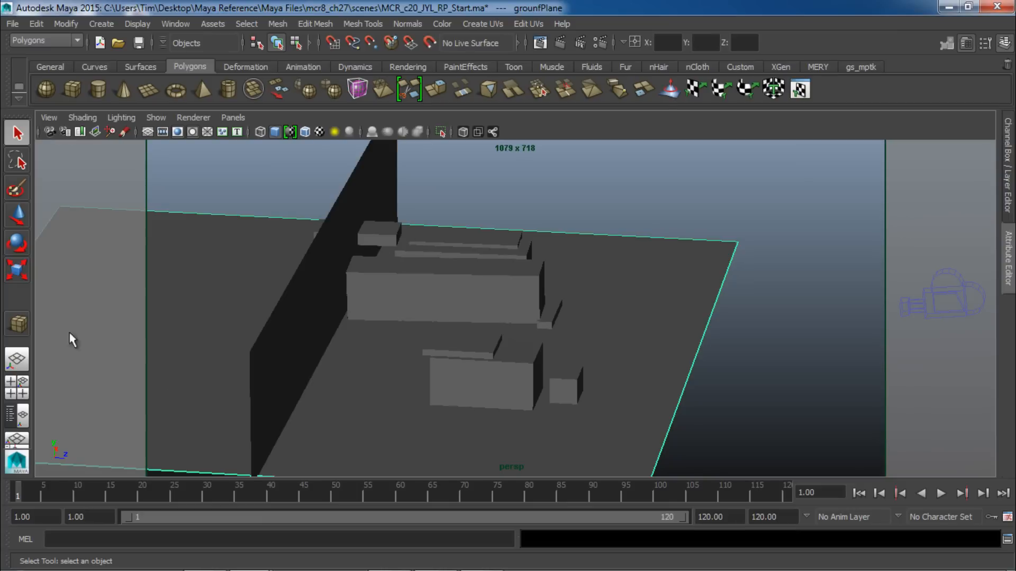
left_click_drag(490, 420, 358, 402, "alt")
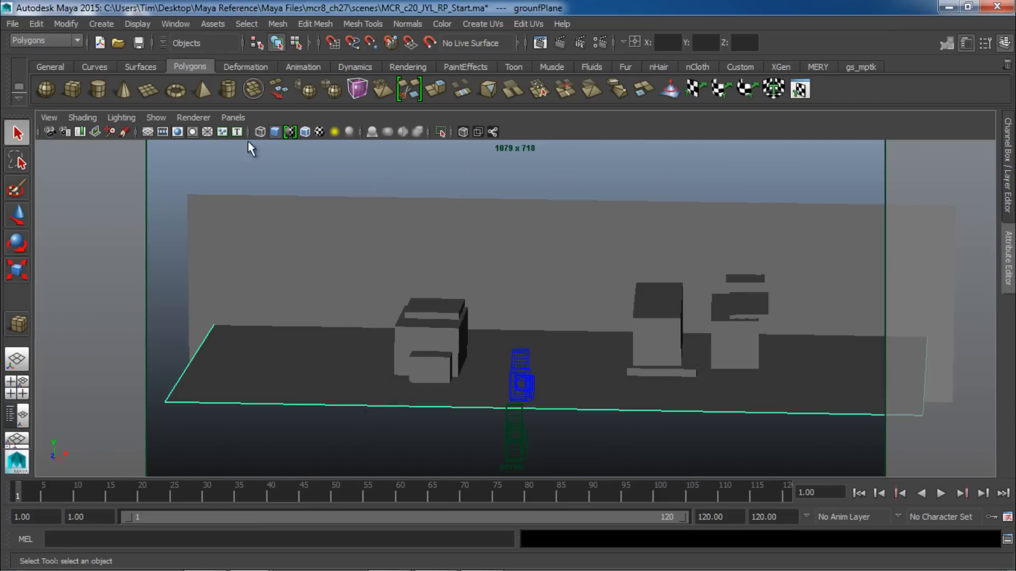
- Compare the shaded and wireframe geometry against the JunkYard photo through projectionCam
left_click(233, 117)
mouse_move(344, 132)
left_click(364, 157)
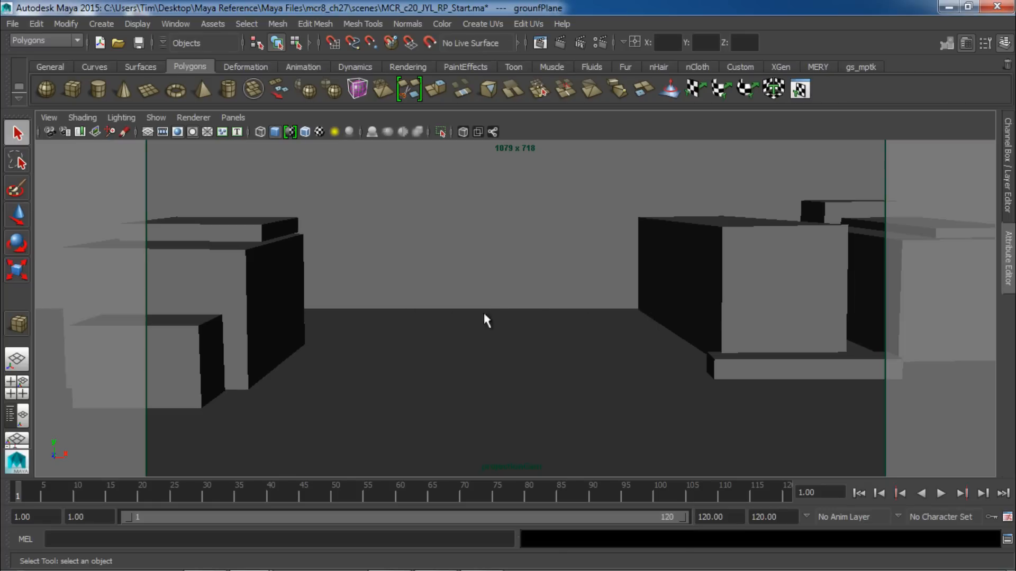
key("4")
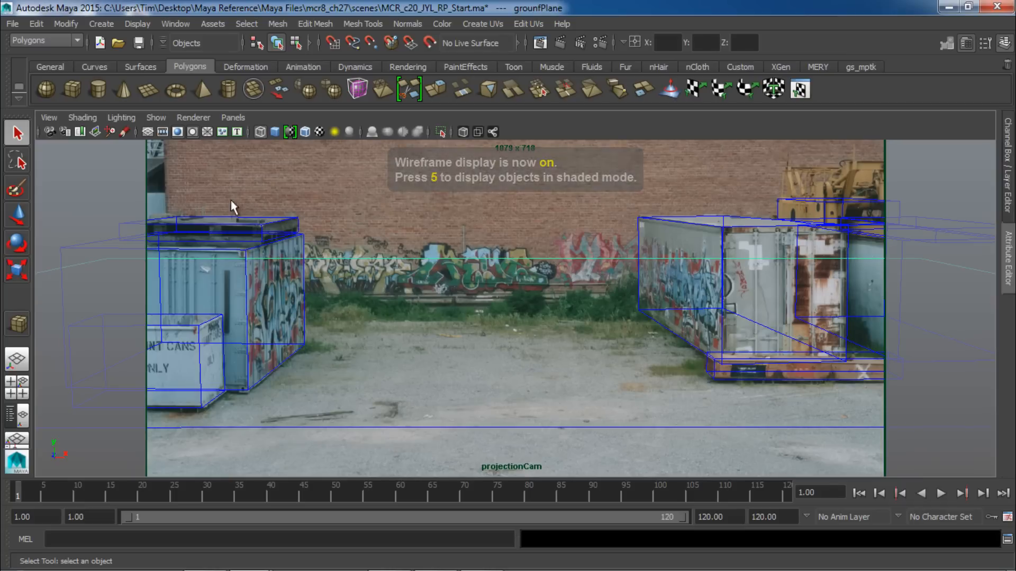
- Look through RenderCam1 in shaded display and play its camera animation, stopping at frame 59
left_click(233, 117)
mouse_move(267, 132)
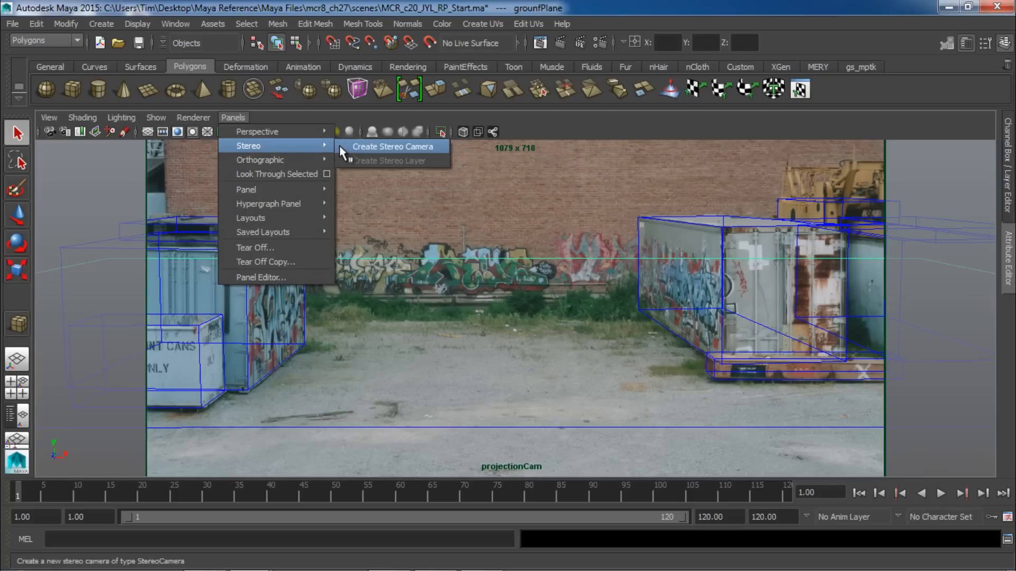
left_click(373, 132)
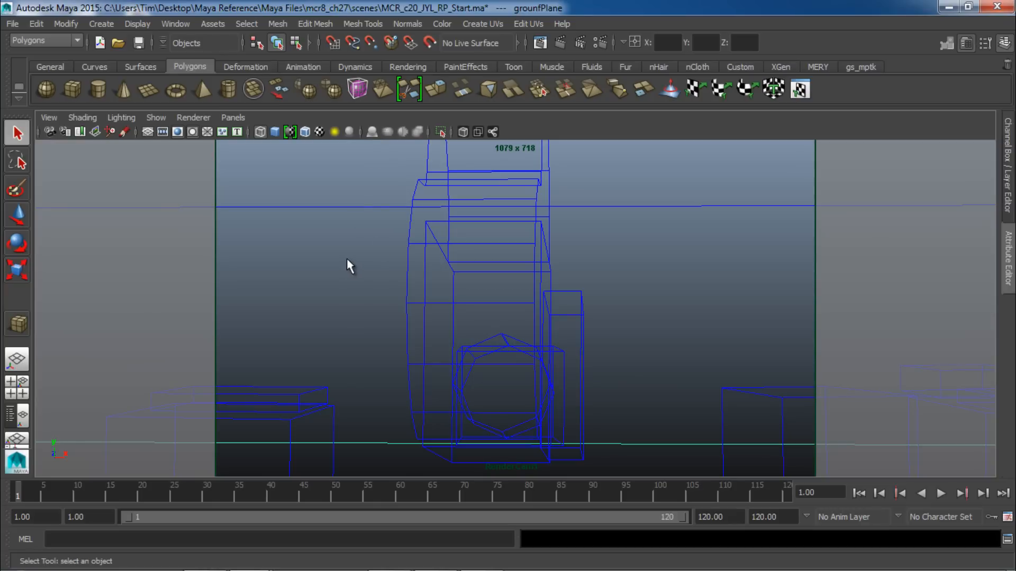
key("5")
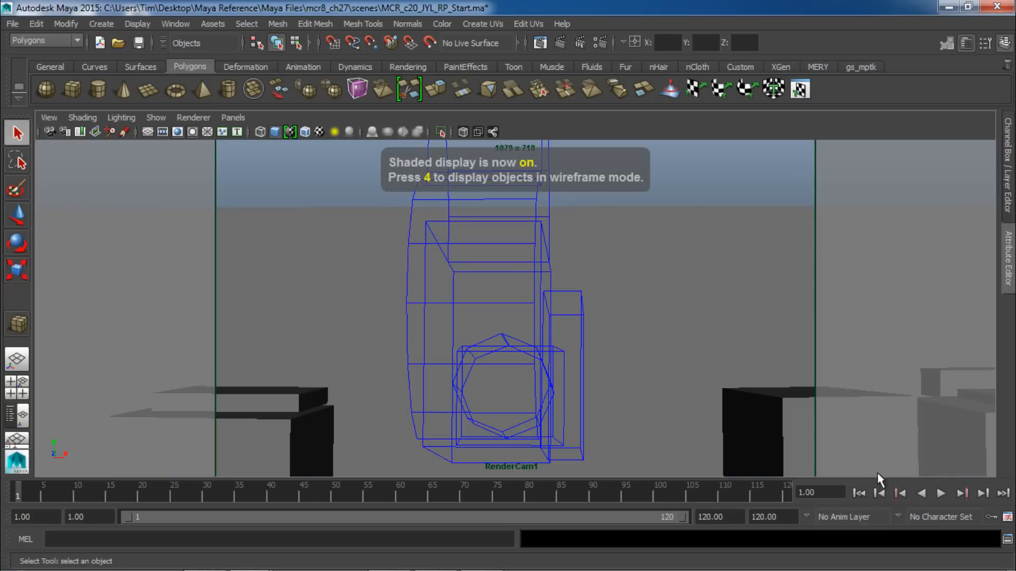
left_click(941, 494)
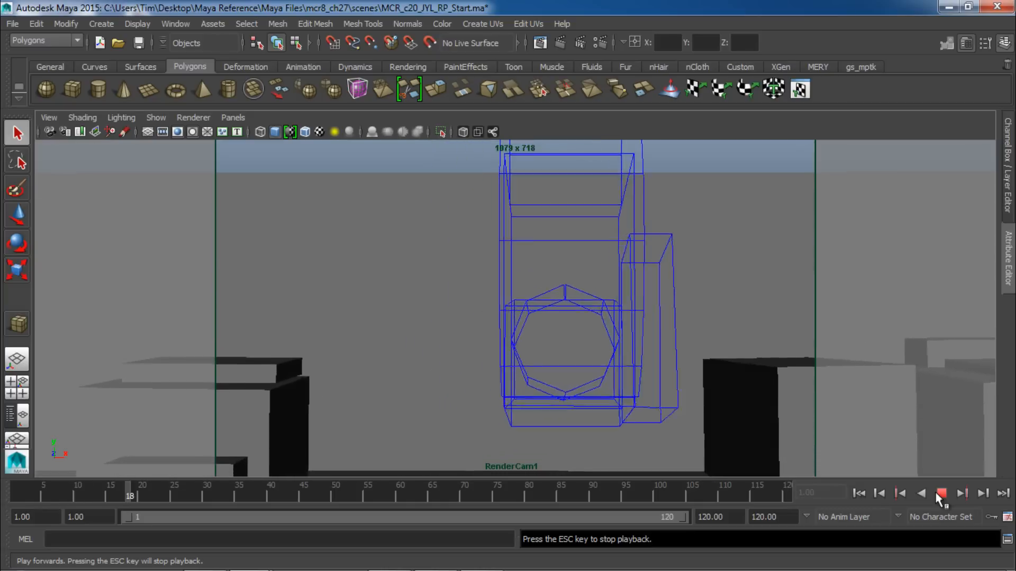
left_click(940, 493)
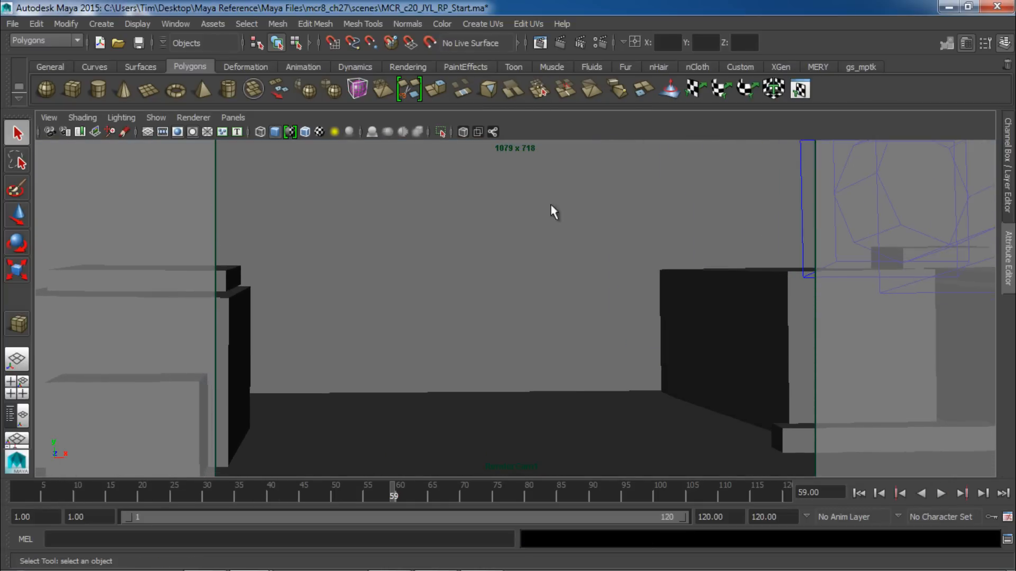
- Select the wall, ground plane and all boxes in the persp view and assign them a new Surface Shader
left_click(233, 118)
mouse_move(260, 131)
left_click(347, 148)
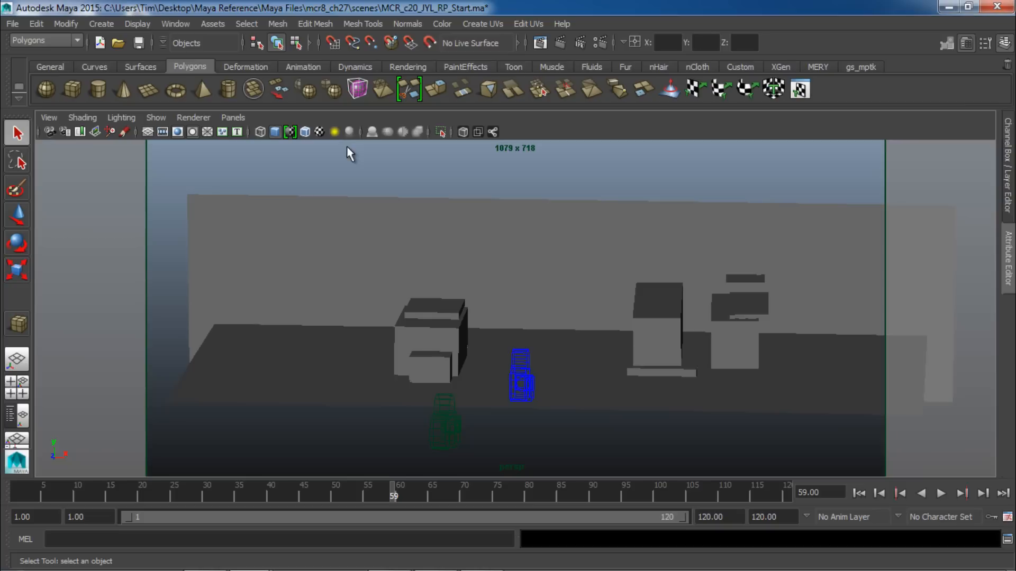
right_click_drag(390, 259, 633, 272, "alt")
left_click_drag(633, 272, 535, 297, "alt")
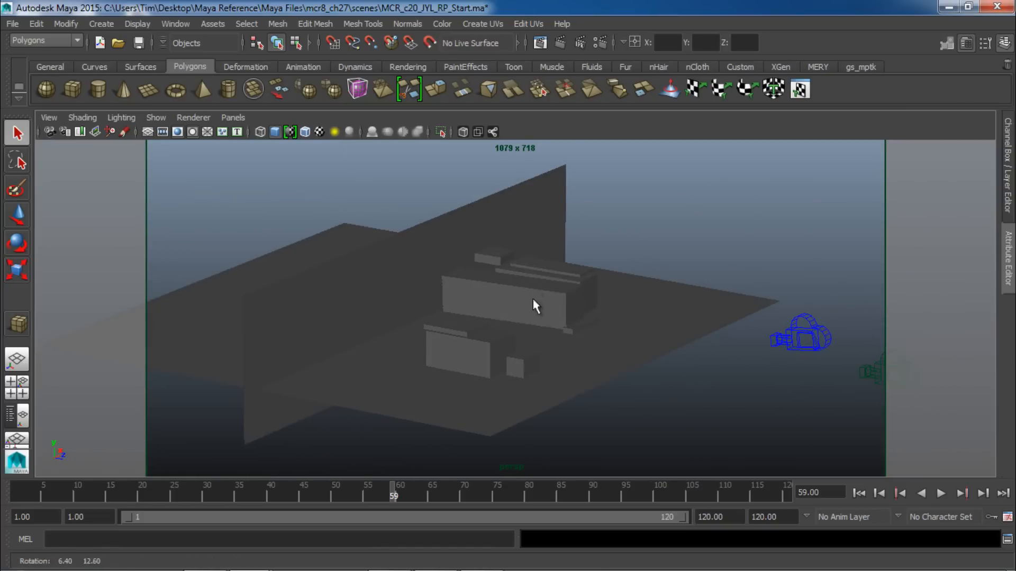
left_click_drag(685, 312, 617, 306, "alt")
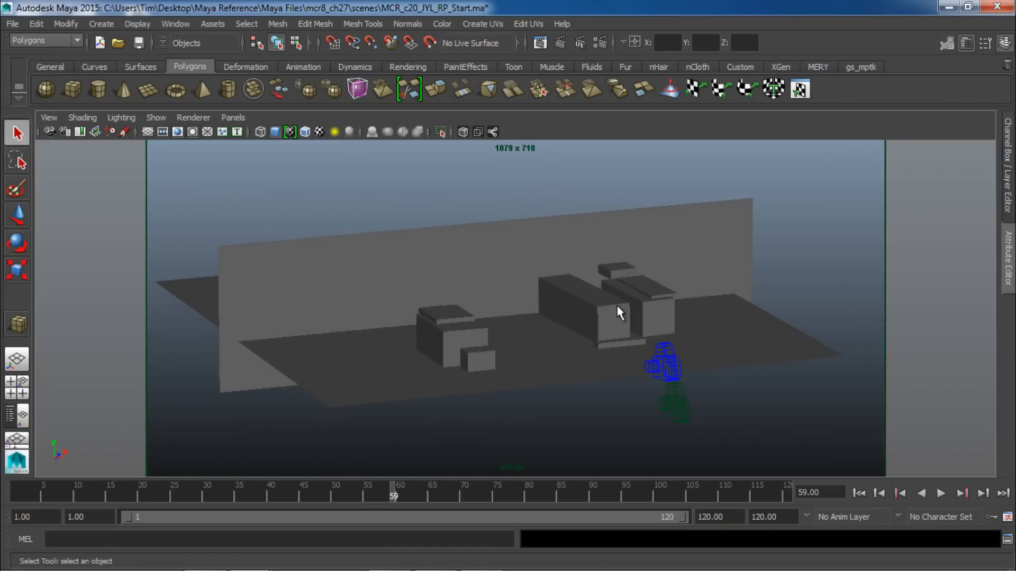
left_click_drag(518, 358, 573, 356, "alt")
left_click_drag(226, 194, 682, 404)
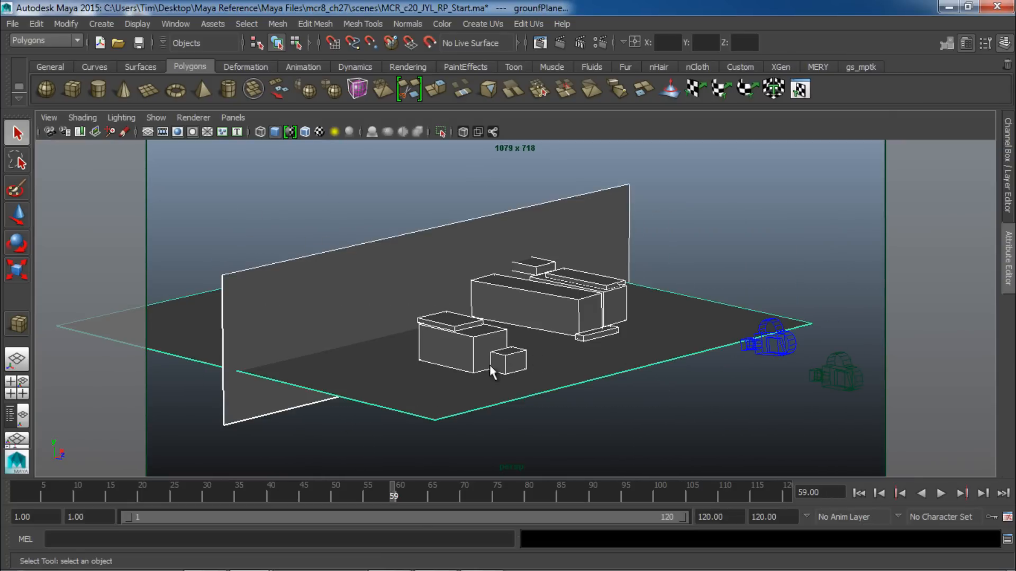
mouse_move(352, 255)
right_mouse_down()
mouse_move(376, 291)
mouse_move(406, 507)
mouse_move(497, 524)
mouse_move(497, 532)
right_mouse_up()
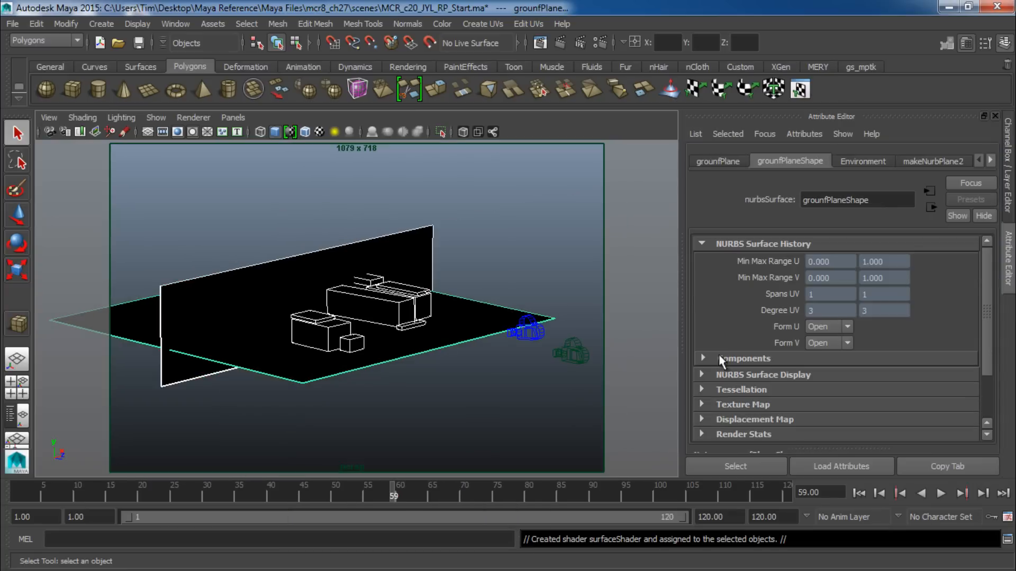
- Map the surface shader's Out Color with a File texture created as a projection
left_click(990, 160)
left_click(955, 159)
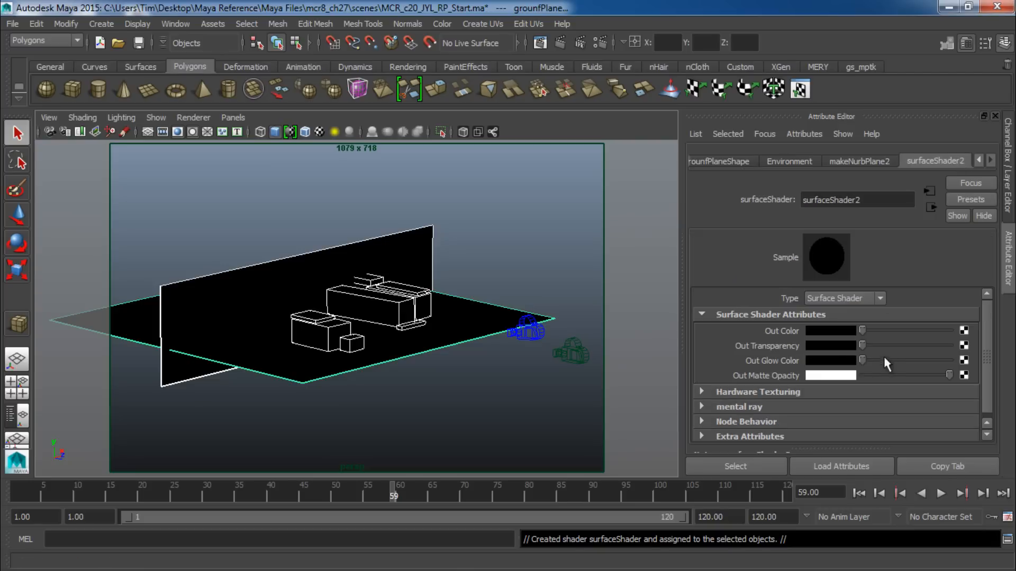
left_click(964, 331)
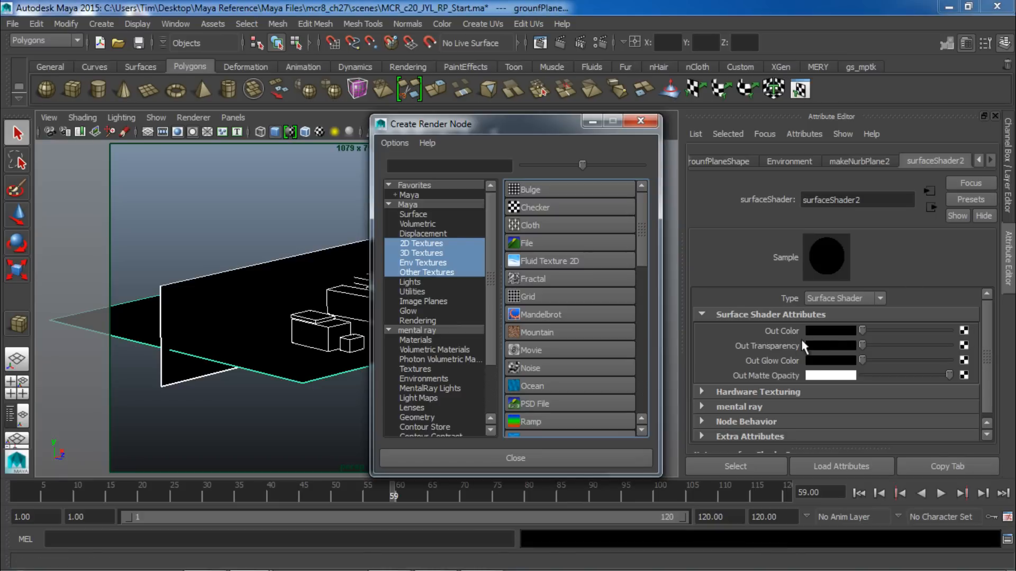
right_click(550, 241)
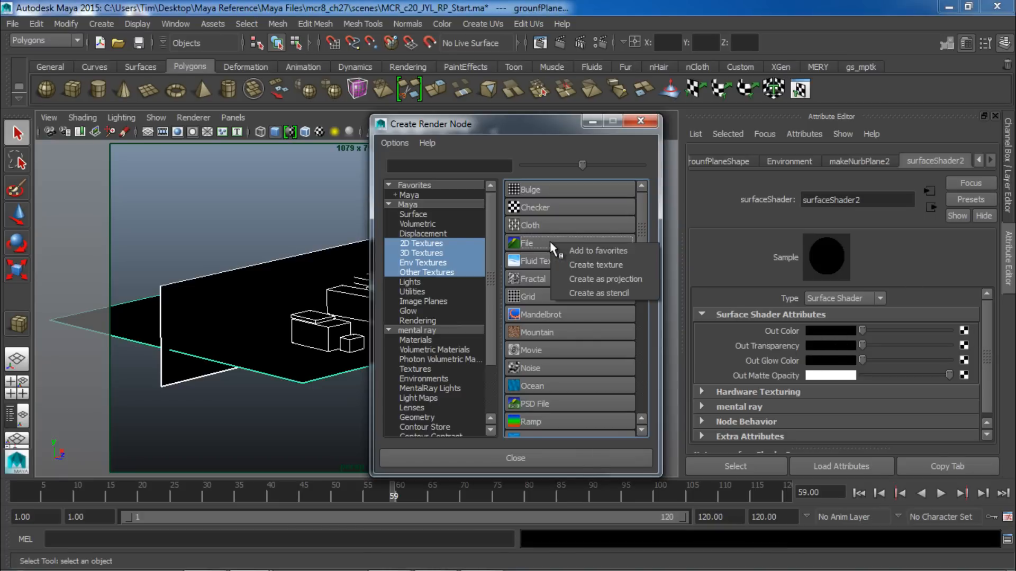
left_click(608, 278)
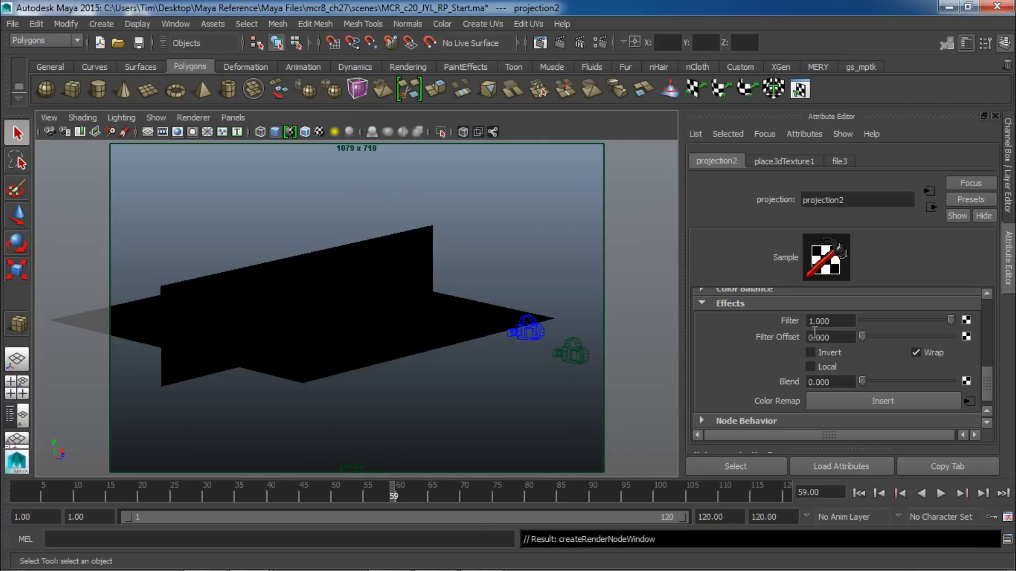
- Load JunkYard.iff from the Reference Images folder into the projection's file texture
scroll(758, 352, "down", 2)
scroll(758, 352, "up", 8)
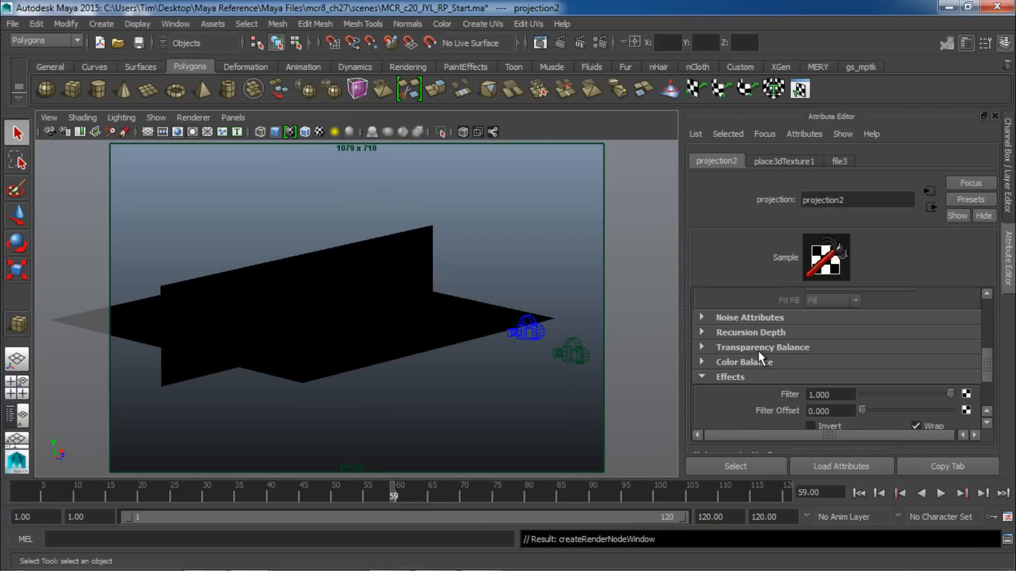
scroll(758, 351, "up", 3)
scroll(813, 361, "up", 1)
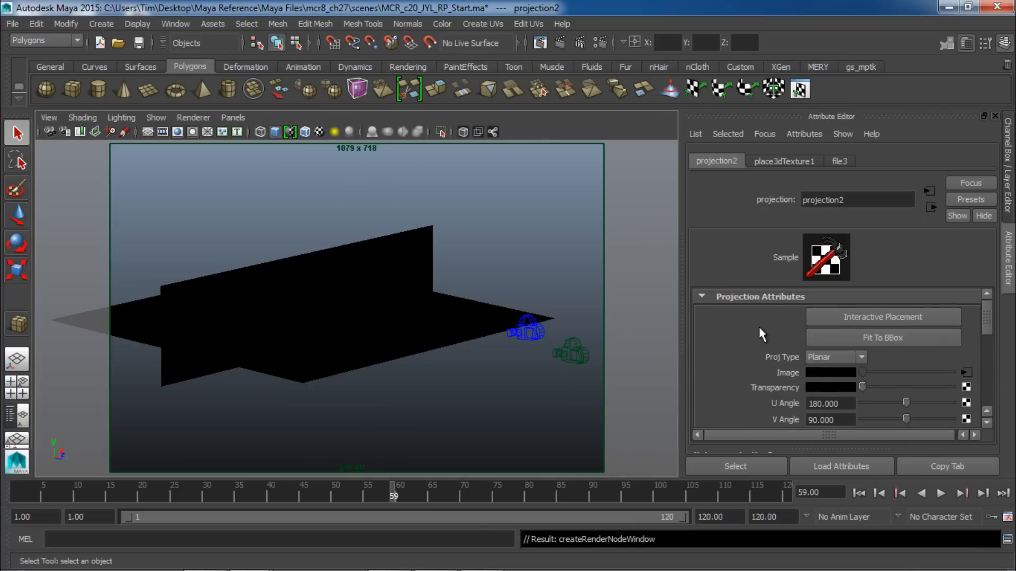
left_click(967, 374)
left_click(970, 373)
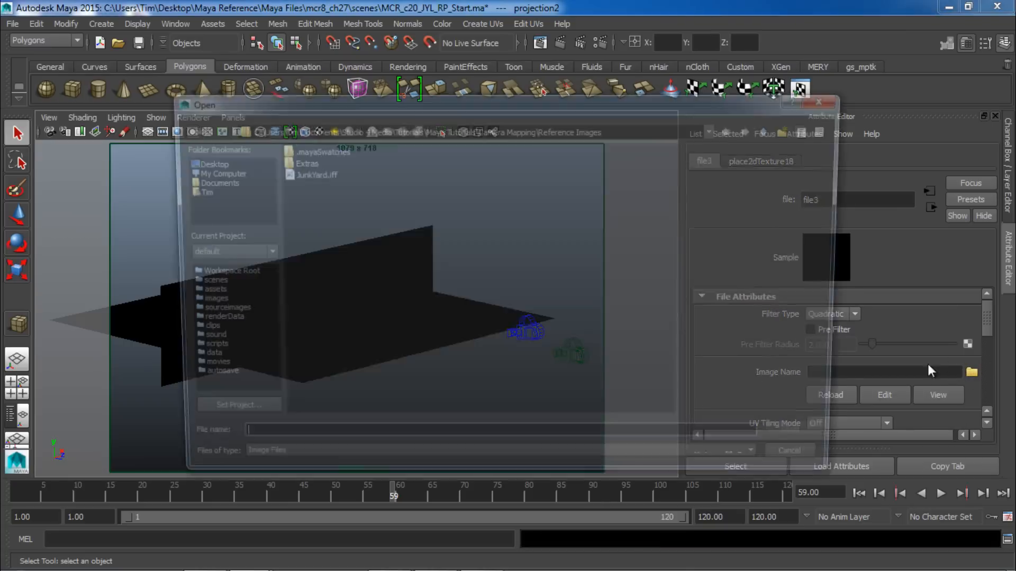
left_click(312, 173)
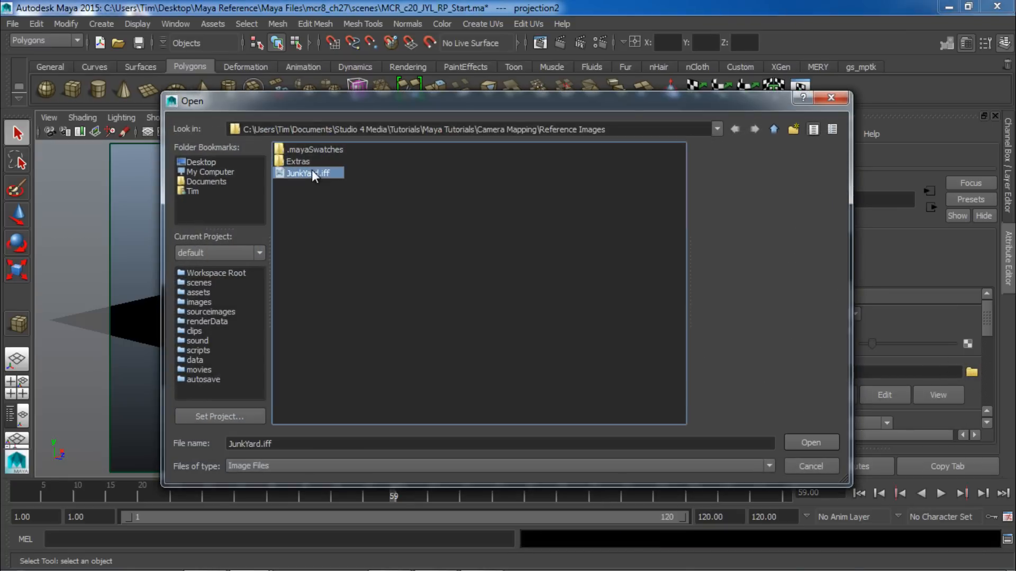
left_click(816, 441)
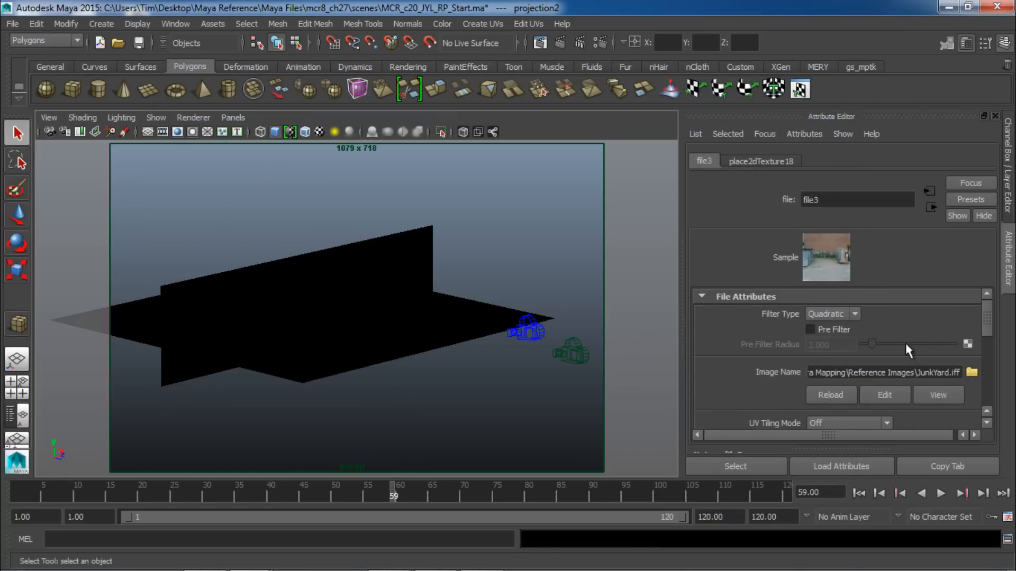
scroll(906, 343, "down", 5)
scroll(905, 344, "up", 5)
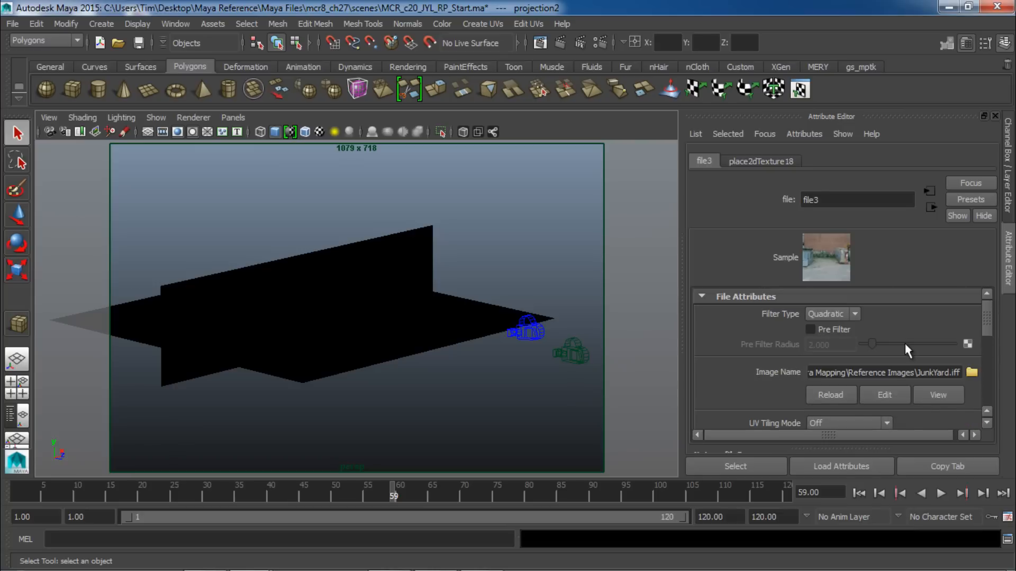
- Set the projection node's Proj Type to Perspective and bring up its camera projection attributes
left_click(932, 209)
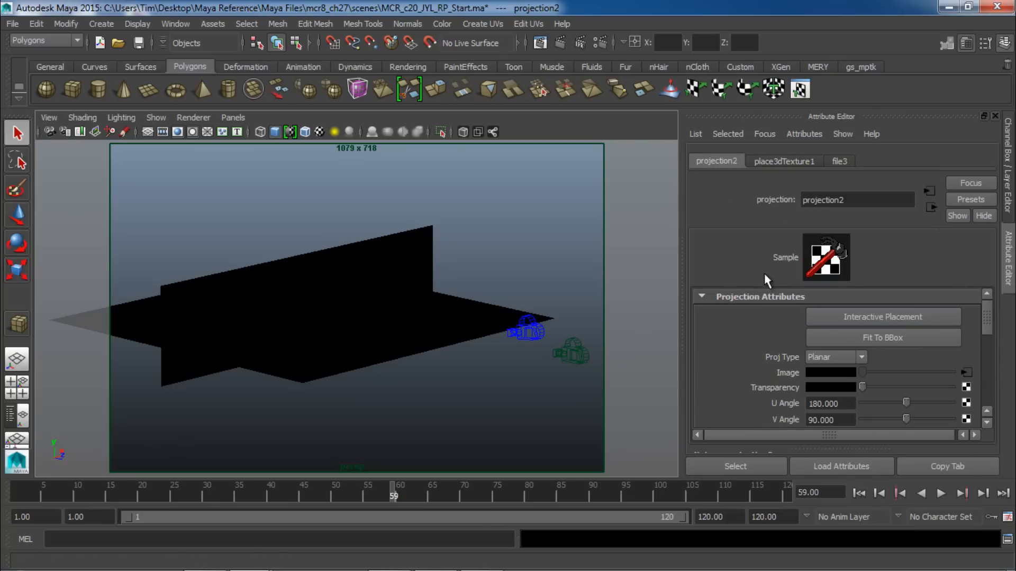
scroll(765, 333, "down", 2)
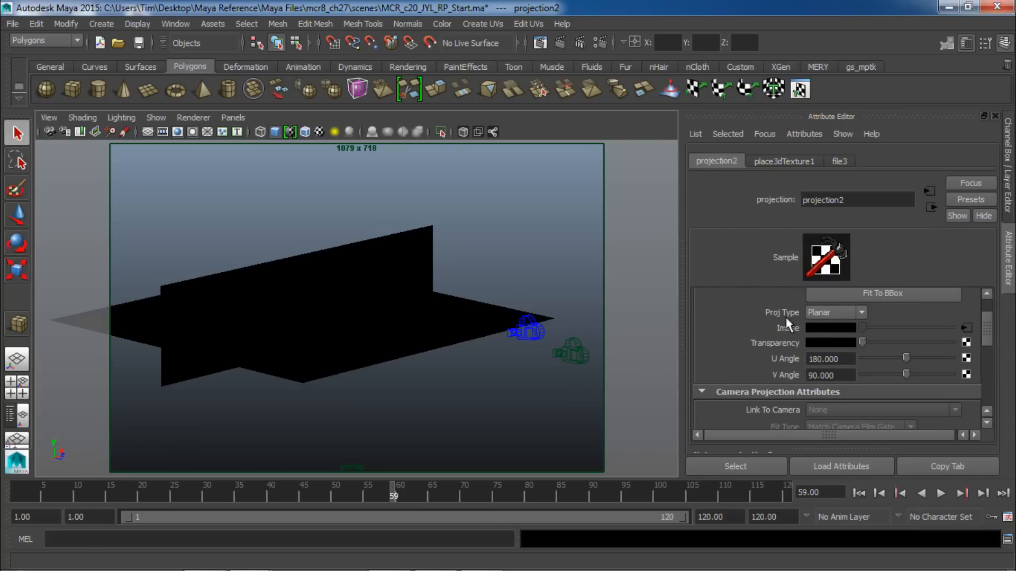
left_click(827, 313)
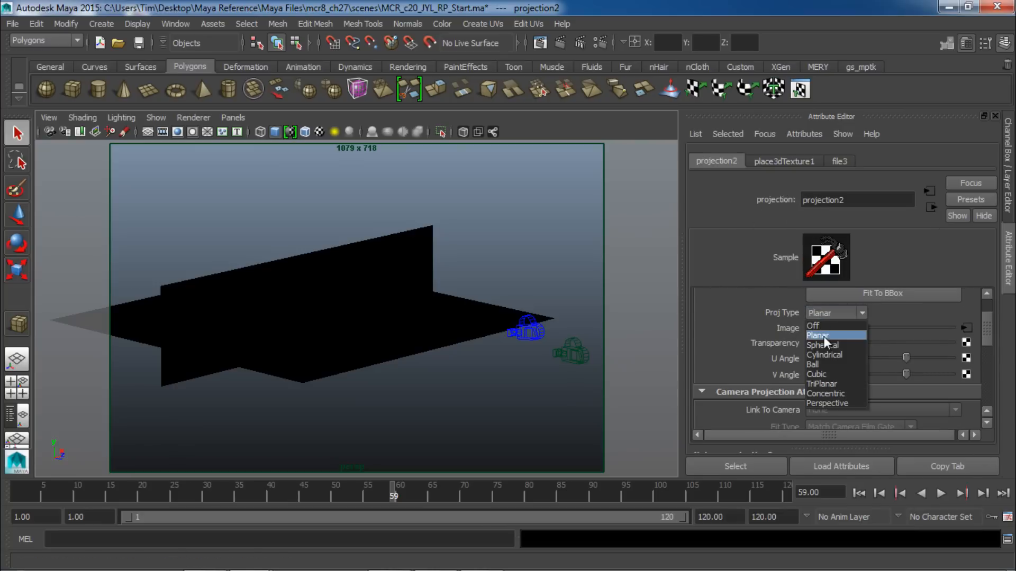
left_click(830, 403)
scroll(782, 364, "down", 2)
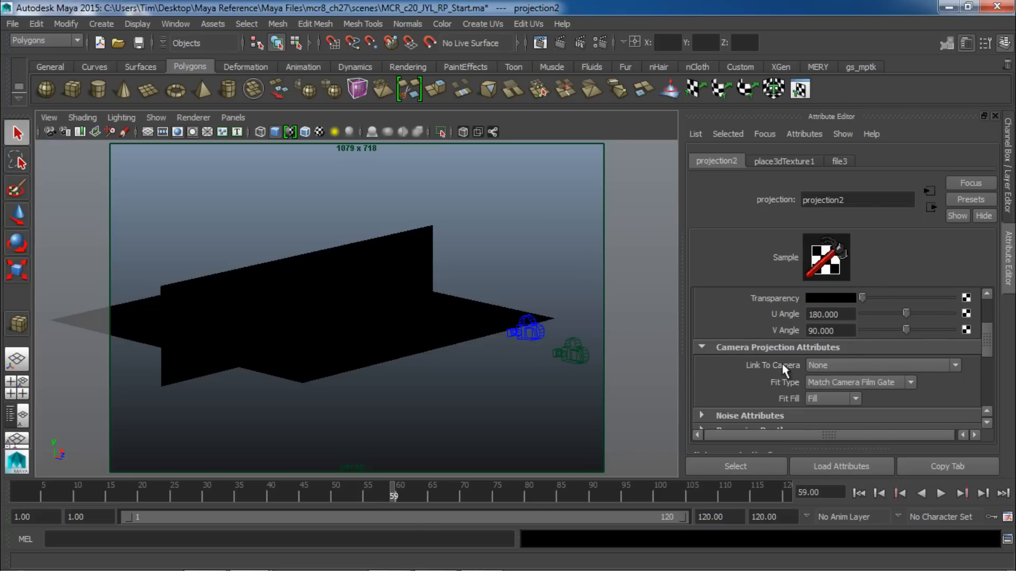
- Link the projection to projectionCamShape and set its Fit Type to Match Camera Resolution
left_click(830, 365)
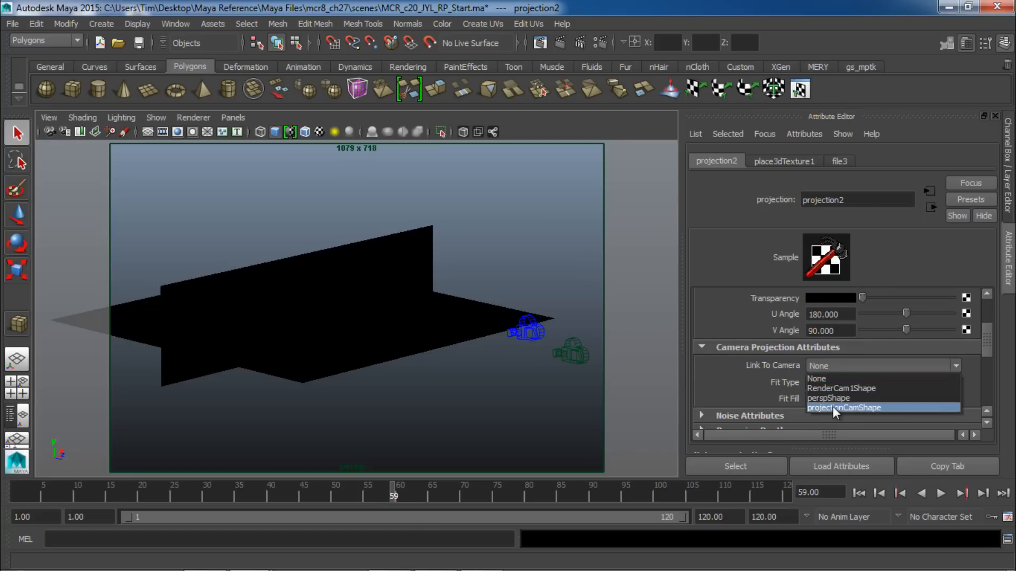
left_click(833, 407)
scroll(775, 377, "down", 2)
left_click(832, 338)
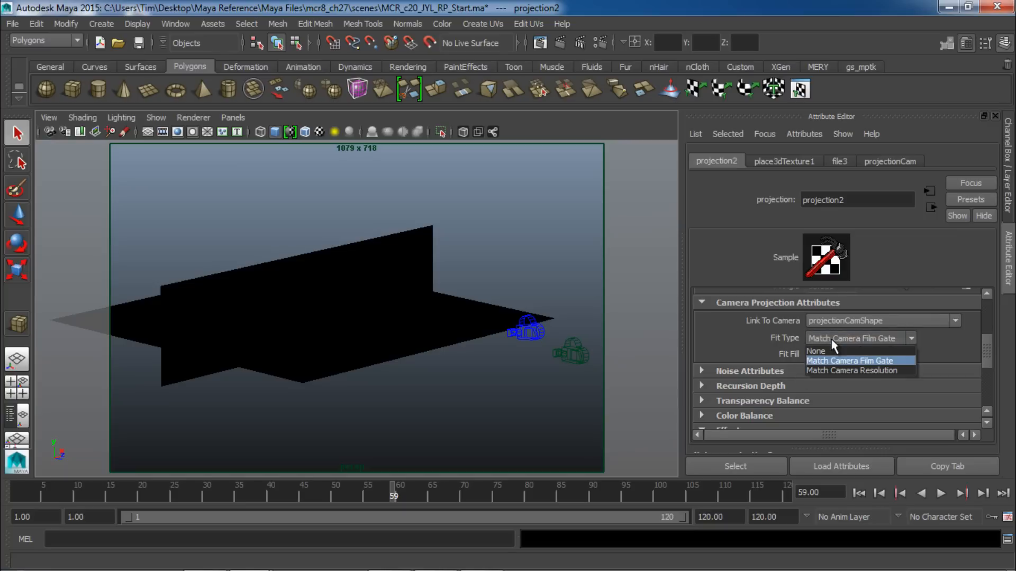
left_click(865, 373)
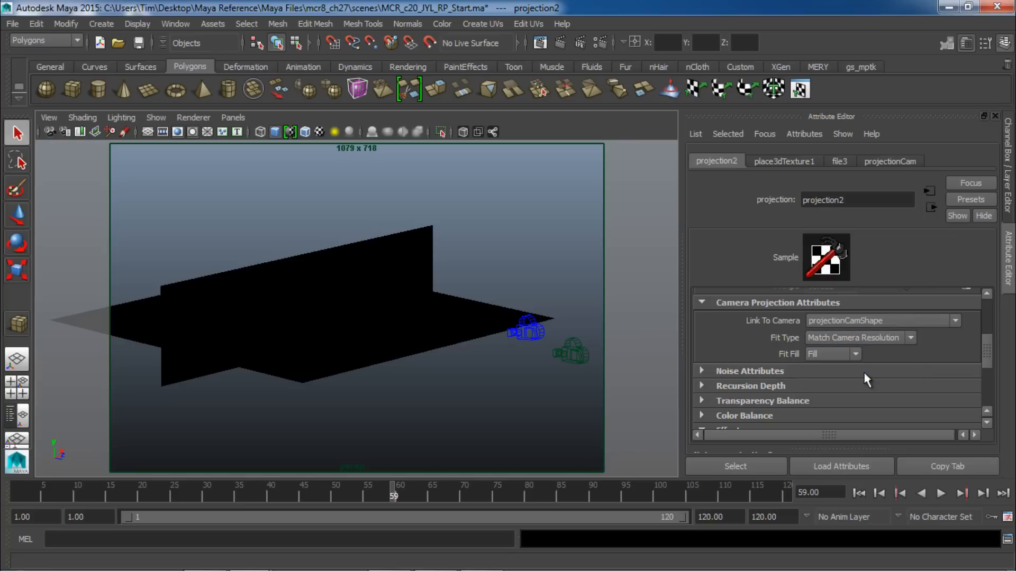
scroll(866, 381, "up", 4)
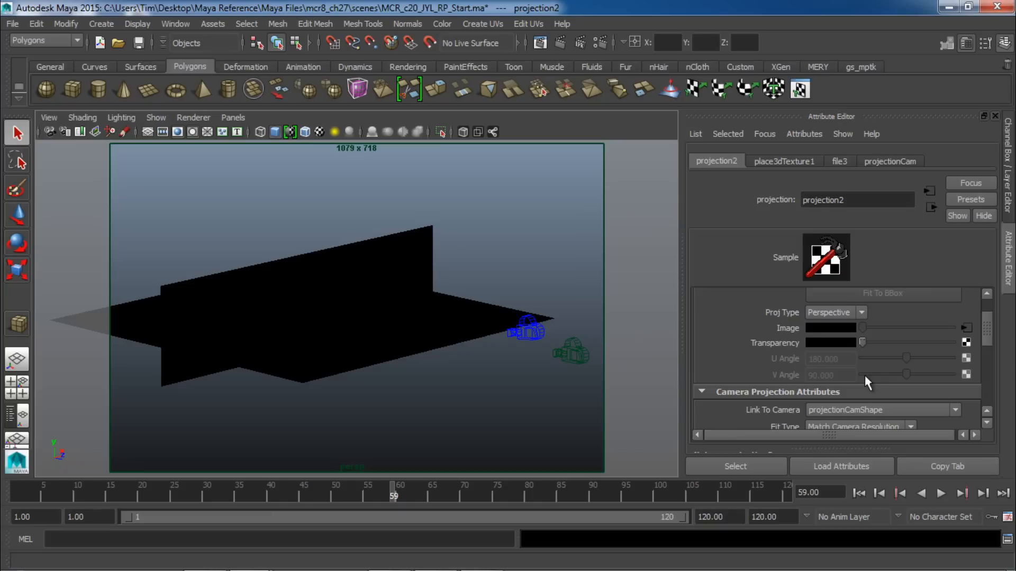
scroll(866, 382, "up", 4)
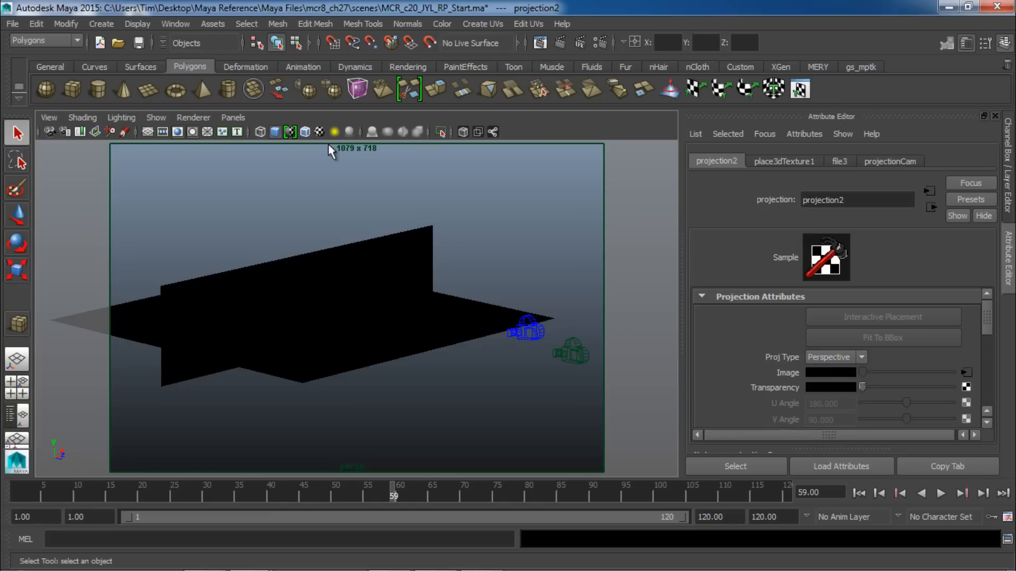
- Look through projectionCam with textures displayed in Viewport 2.0, and hide the Attribute Editor
left_click(233, 117)
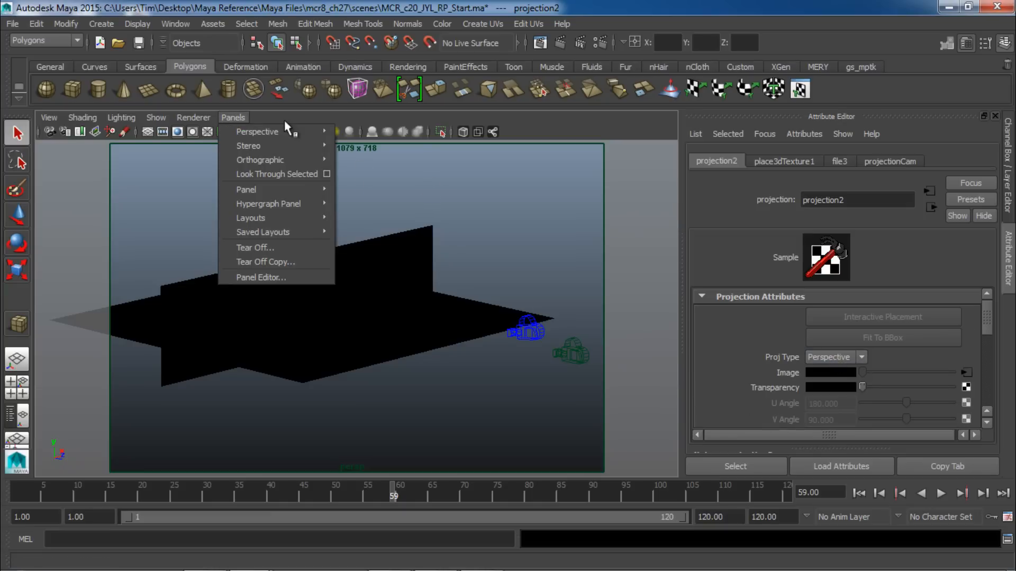
mouse_move(321, 134)
left_click(408, 166)
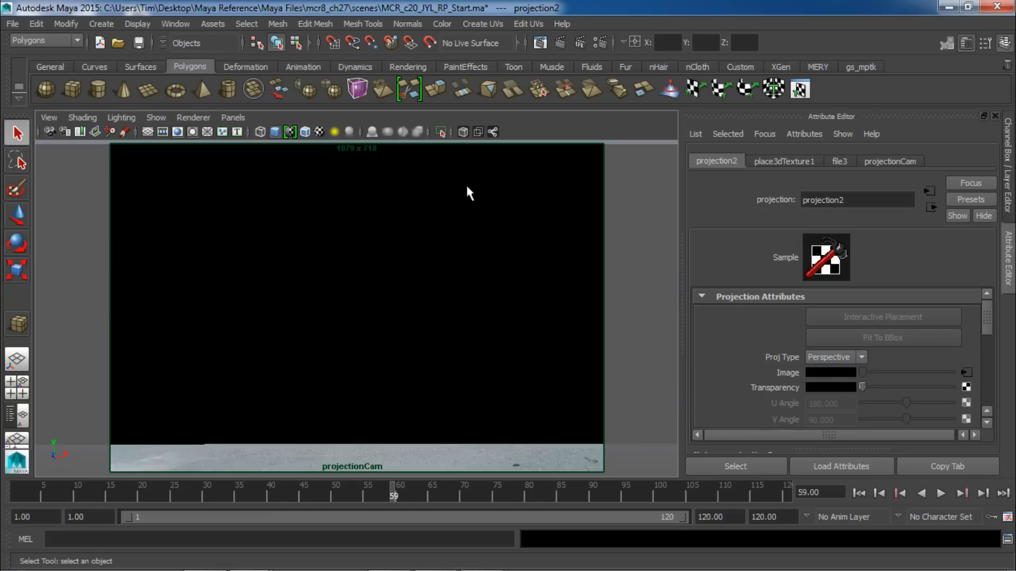
key("6")
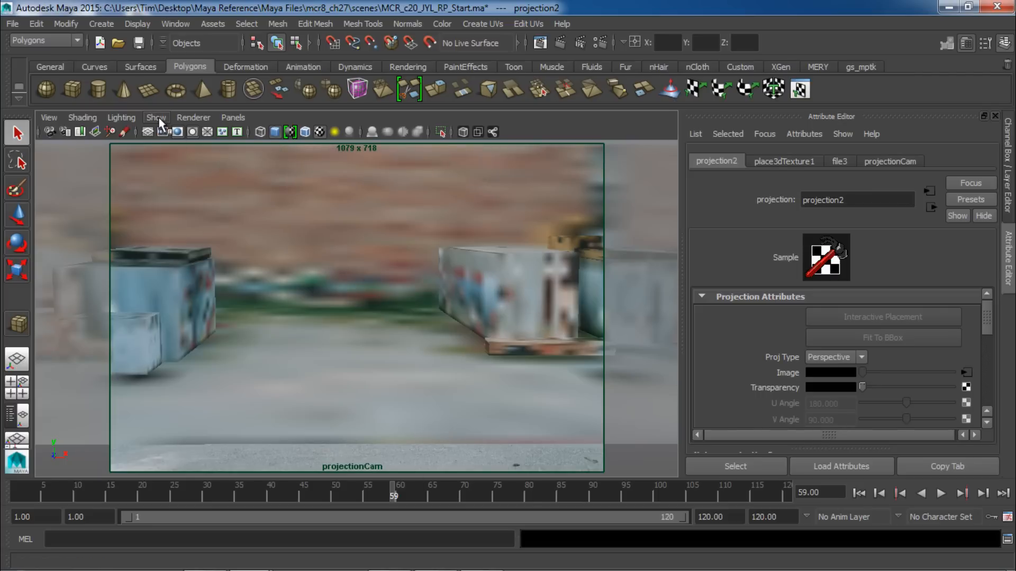
left_click(207, 120)
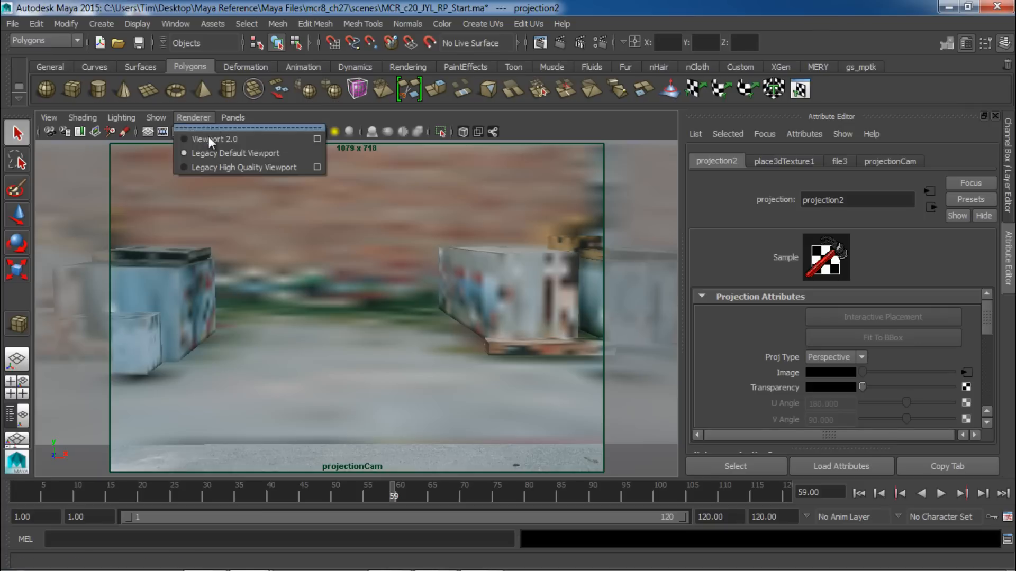
left_click(256, 141)
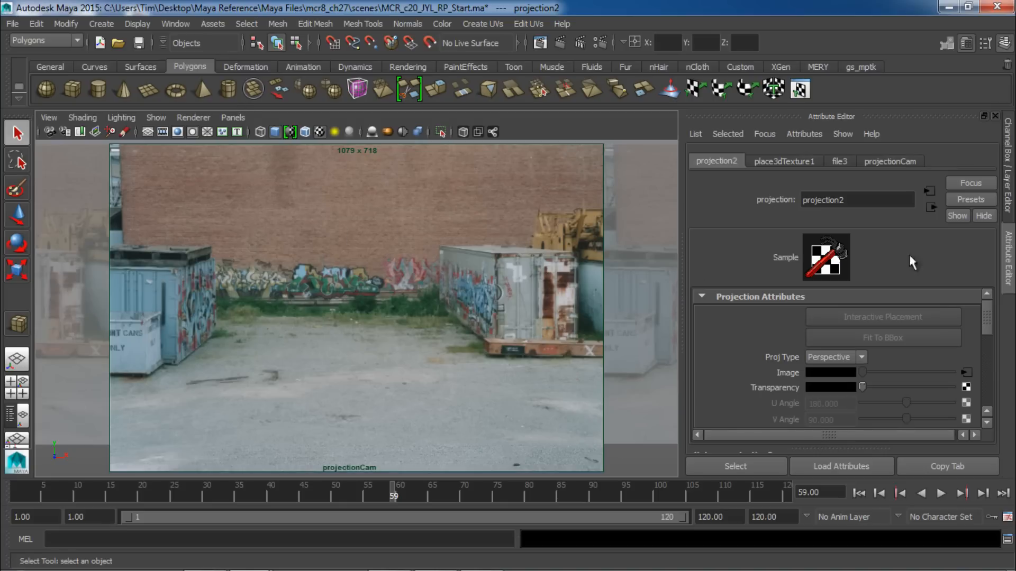
left_click(1003, 259)
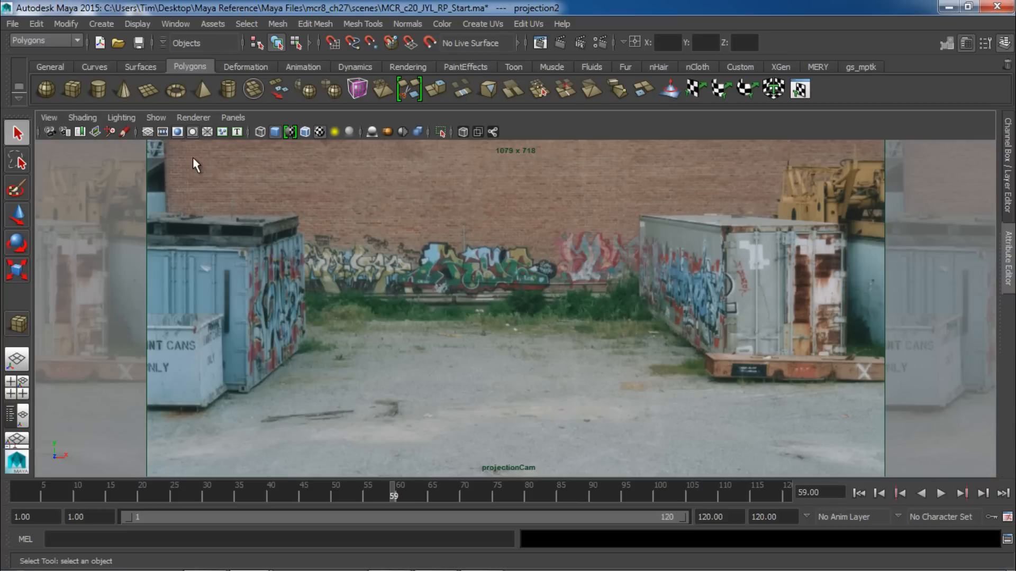
- Look through RenderCam1 and play the camera animation from the first frame to check the projected set
left_click(232, 117)
mouse_move(253, 132)
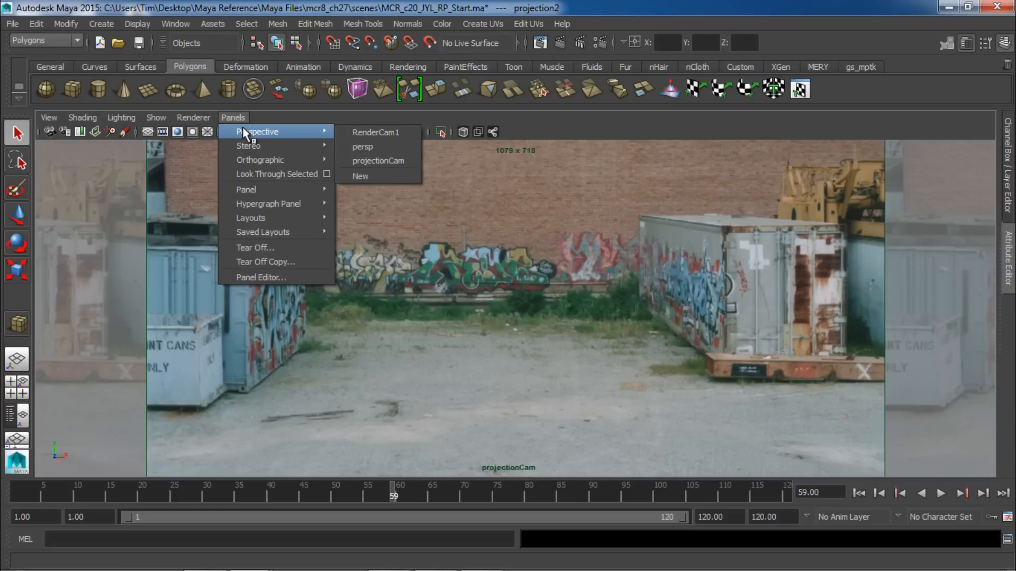
left_click(402, 161)
left_click(858, 494)
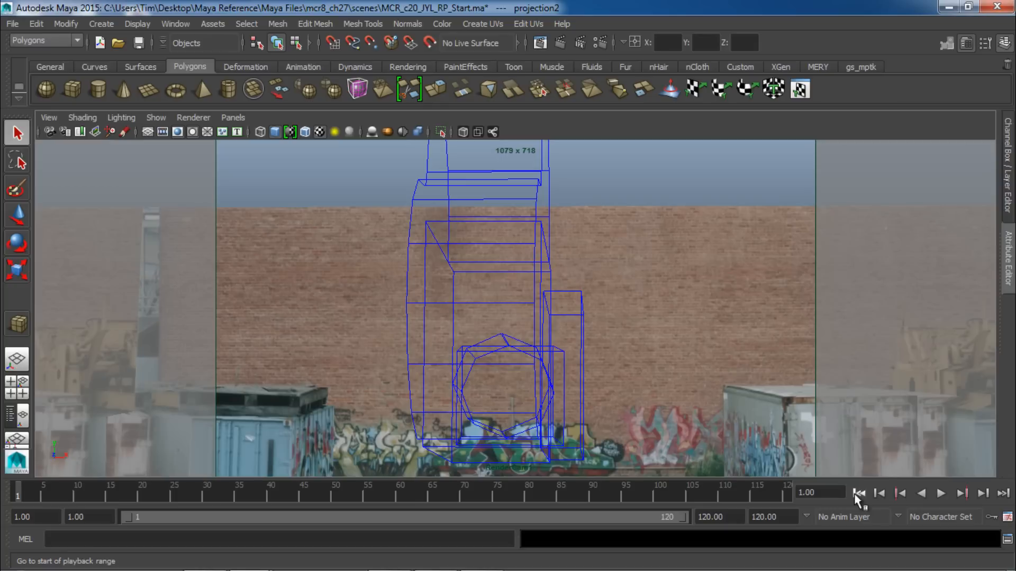
left_click(941, 494)
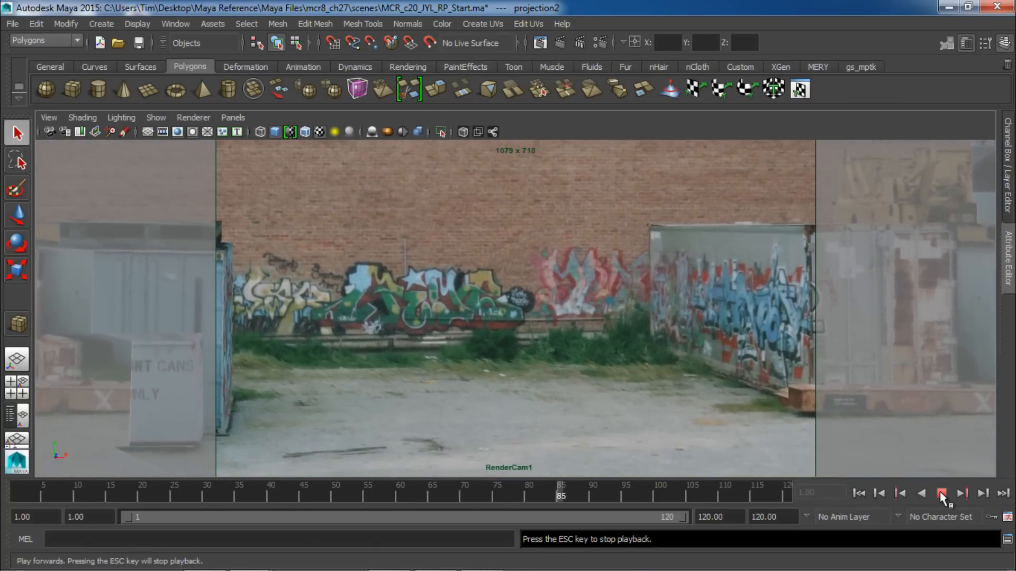
left_click(941, 494)
- Hide cameras in the RenderCam1 view, replay the animation, and return to frame 1
left_click(156, 118)
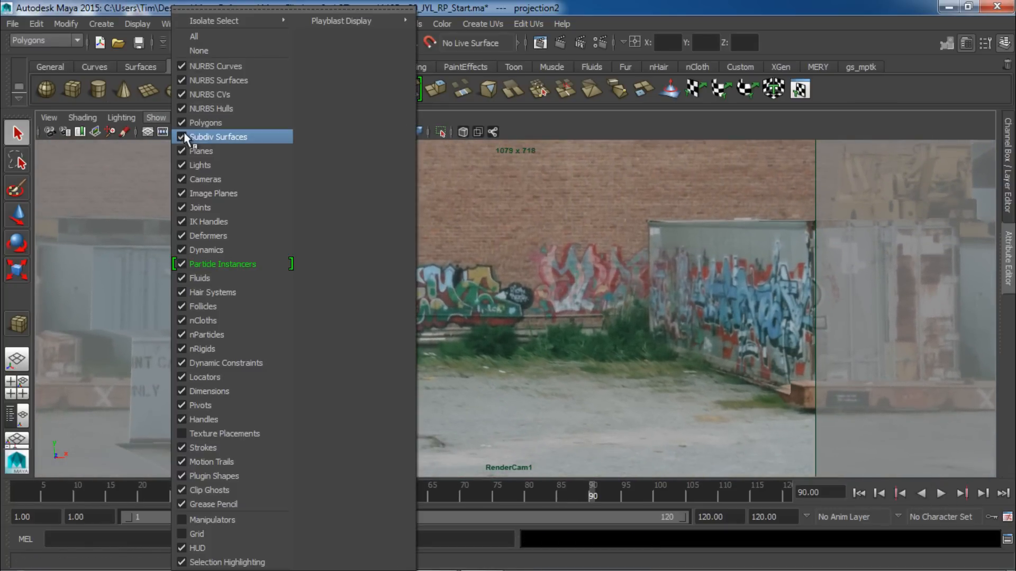
left_click(214, 170)
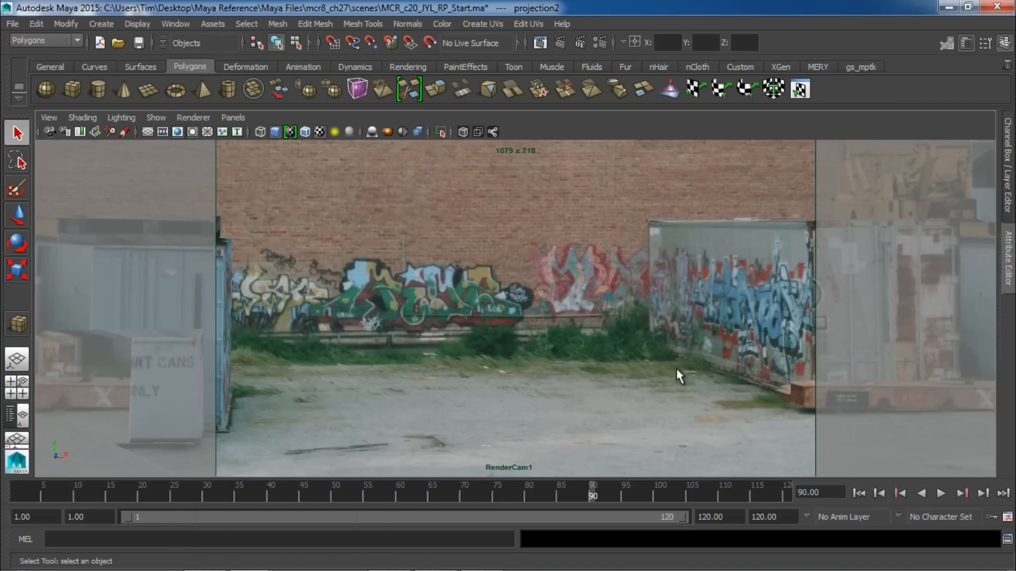
left_click(941, 494)
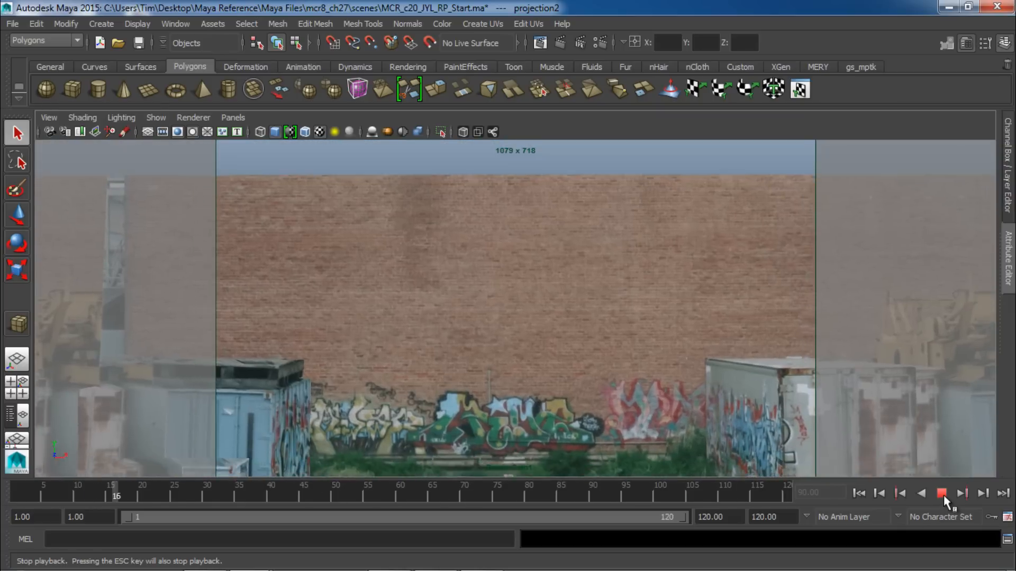
left_click(942, 493)
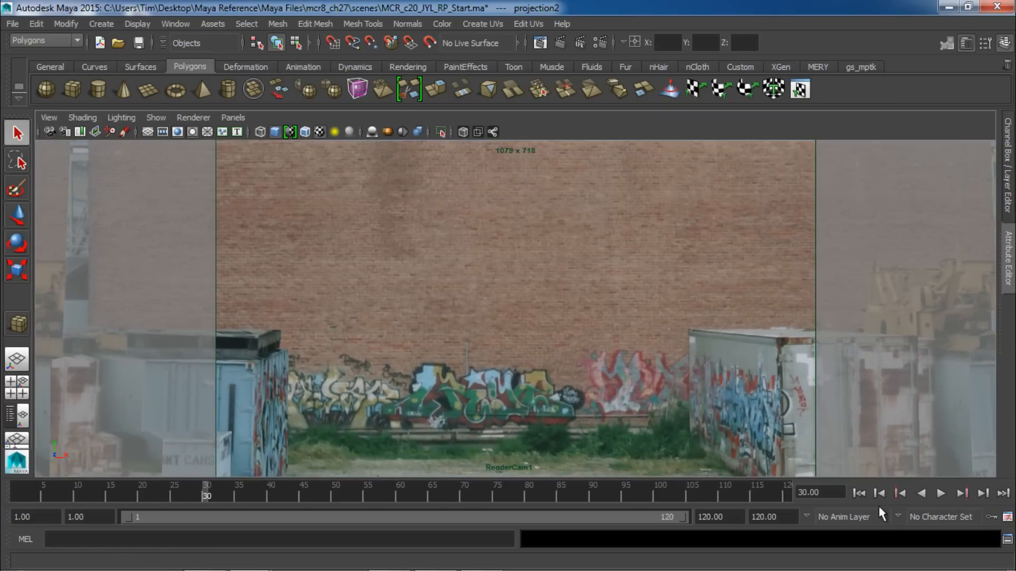
left_click(859, 494)
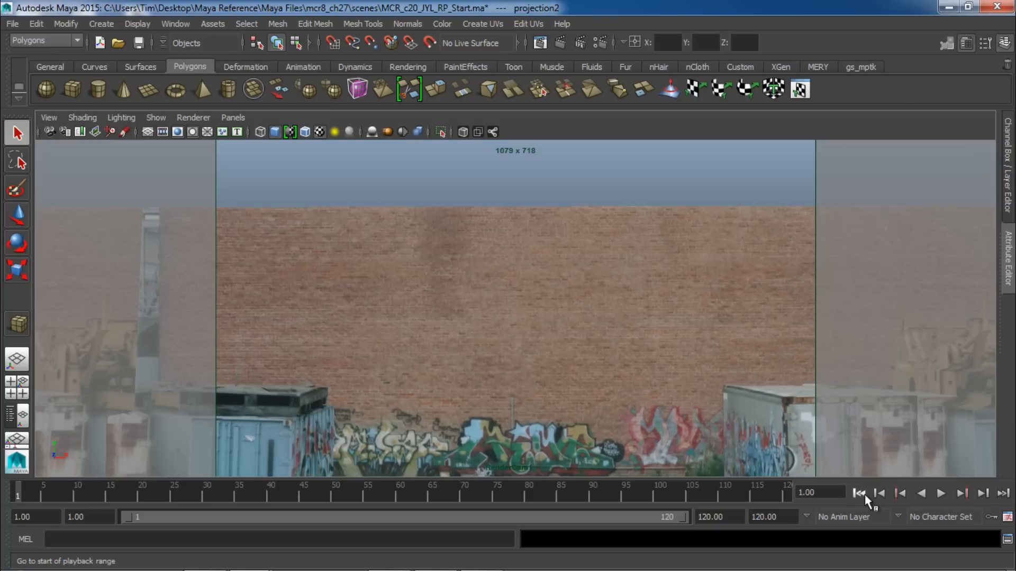
- Play the RenderCam1 shot to frame 42, render that frame with Maya Software, and minimize the render window after inspecting it
left_click(233, 118)
mouse_move(256, 131)
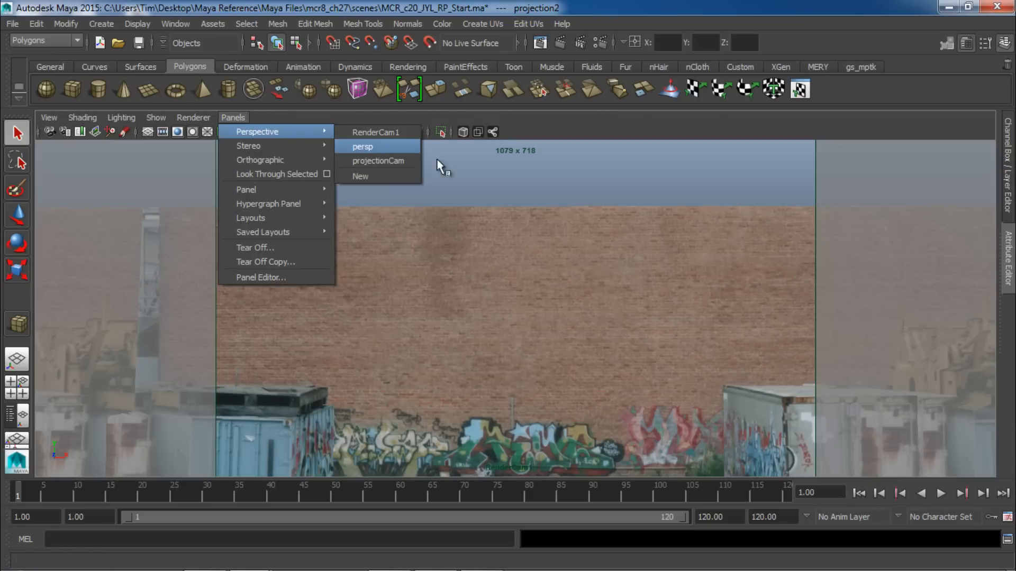
left_click(822, 468)
left_click(942, 494)
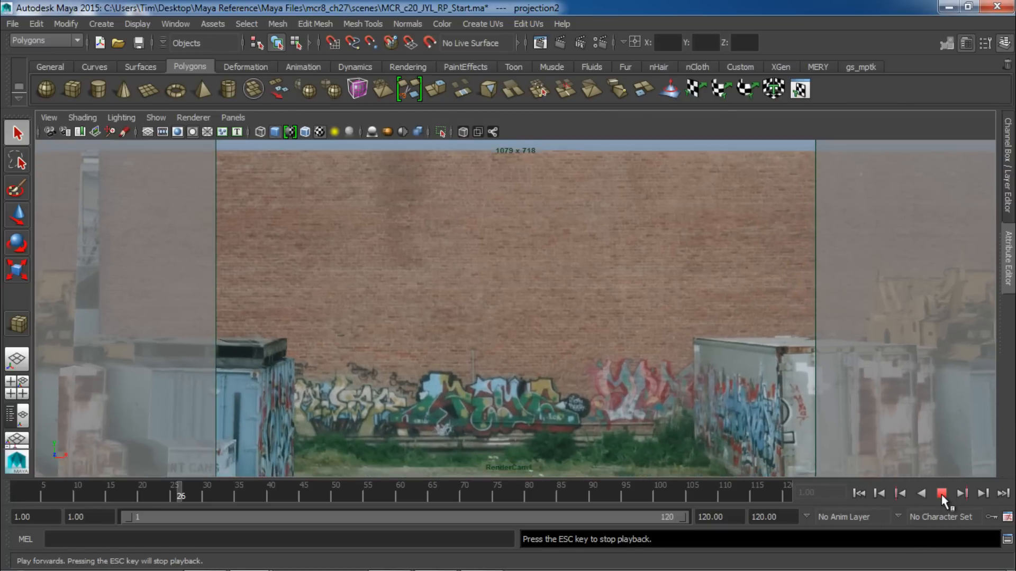
left_click(942, 495)
left_click(560, 43)
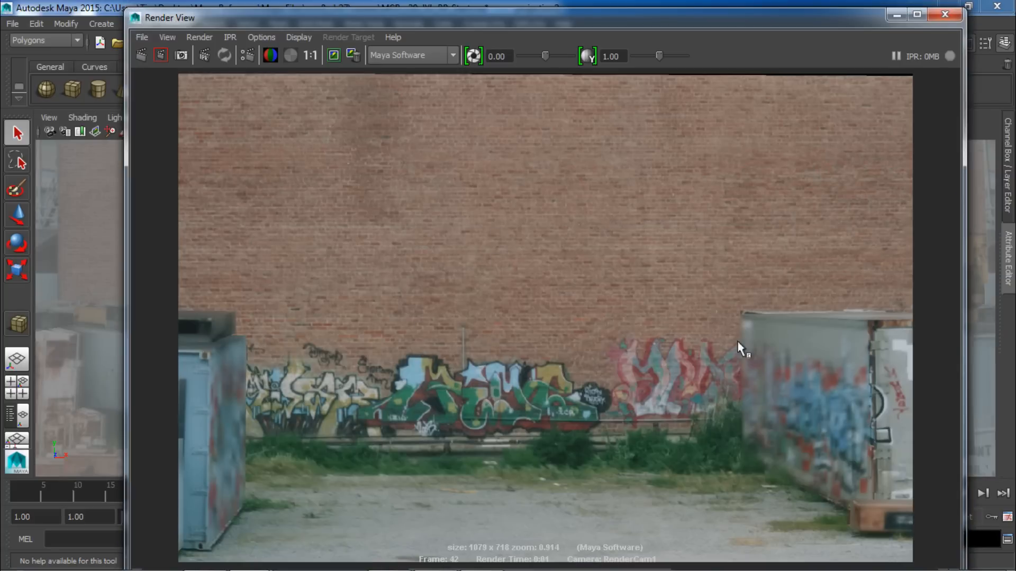
left_click_drag(122, 10, 158, 68)
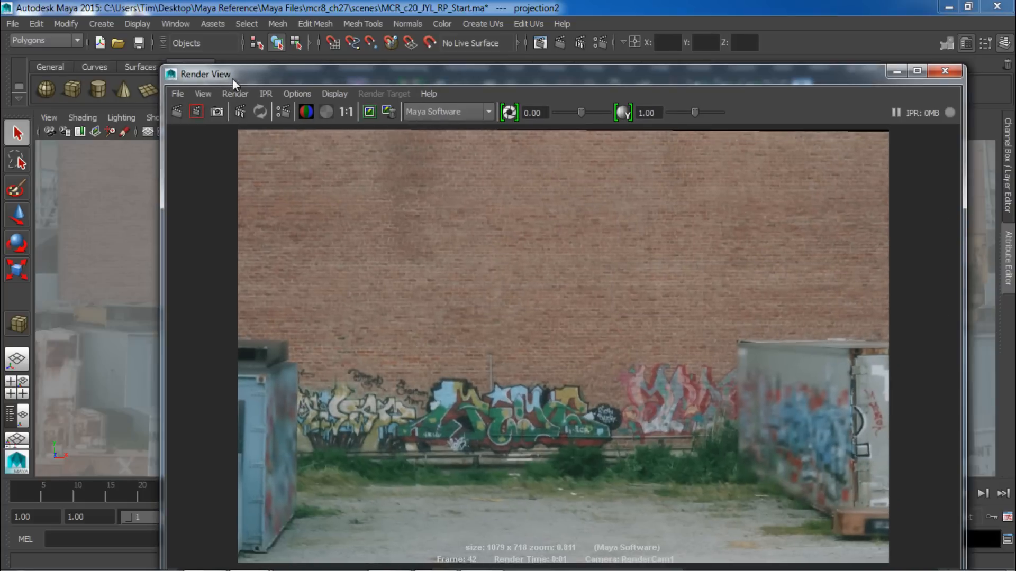
left_click_drag(233, 80, 171, 32)
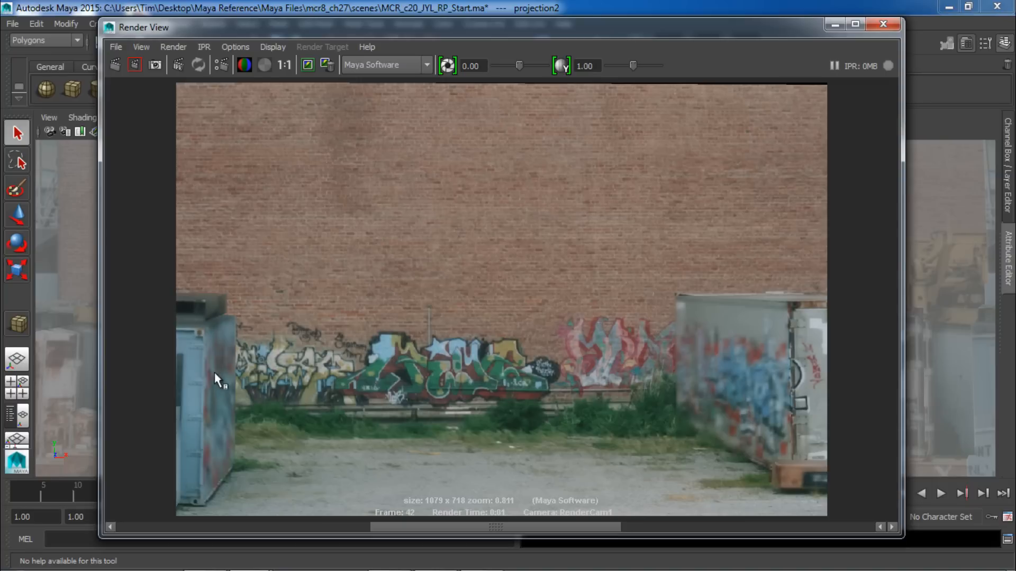
left_click(835, 24)
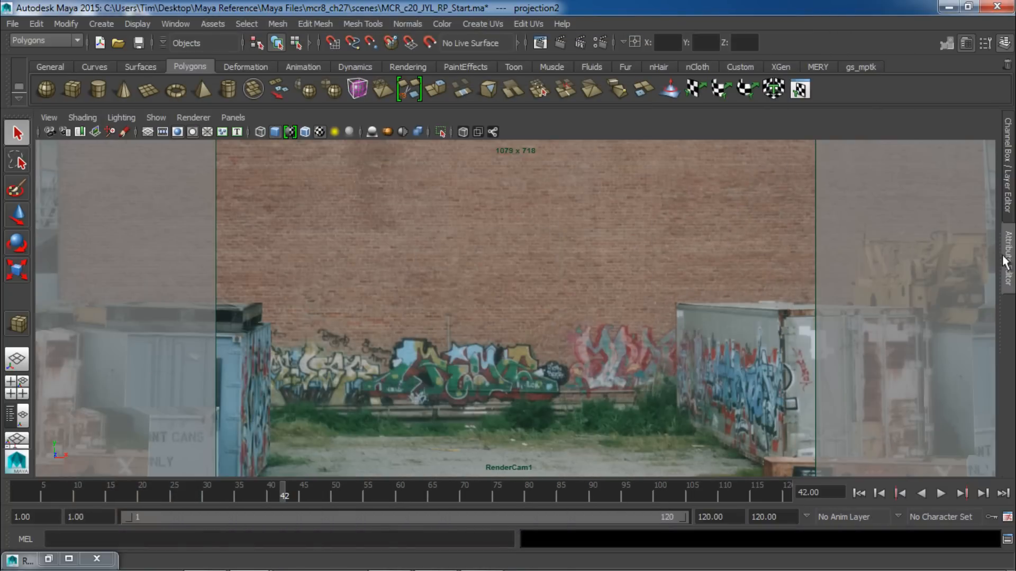
- Select the rear wall in the persp view and show its surface shader attributes
left_click(7, 415)
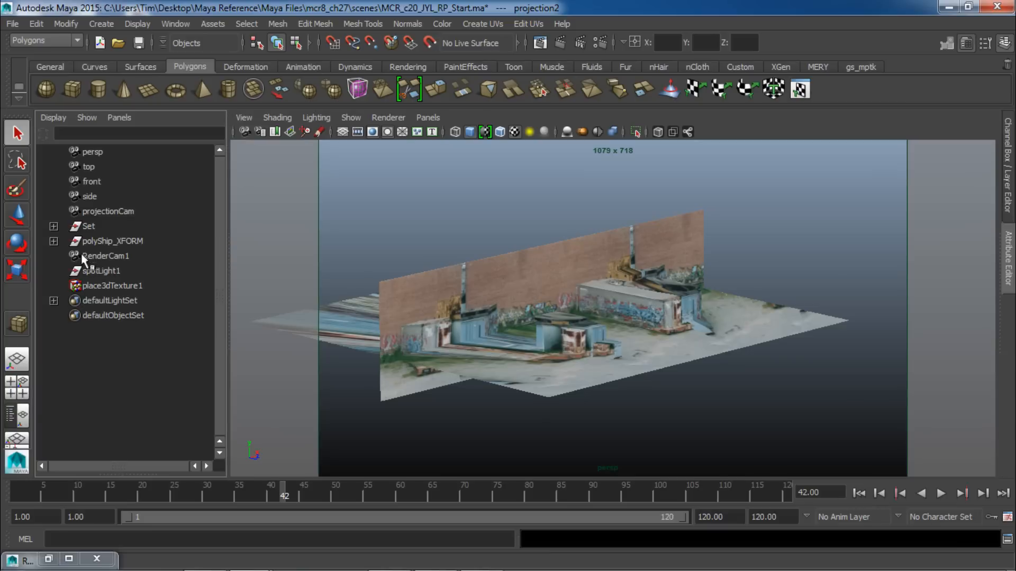
left_click(108, 211)
left_click(465, 272)
key("space")
left_click(1009, 249)
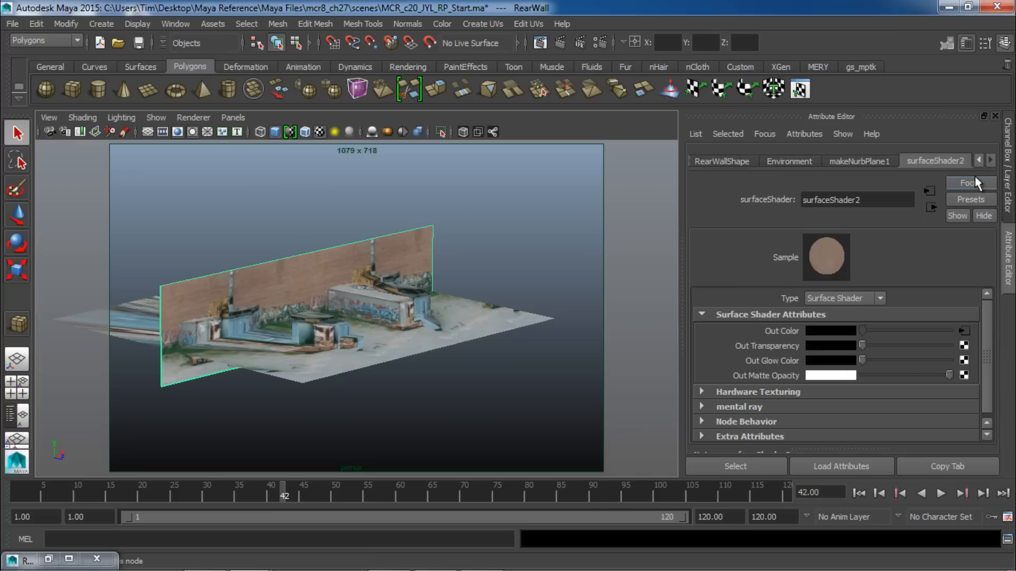
- Set the Filter effect to .1 on the projection node feeding the surface shader's Out Color, and hide the Attribute Editor
scroll(870, 364, "down", 1)
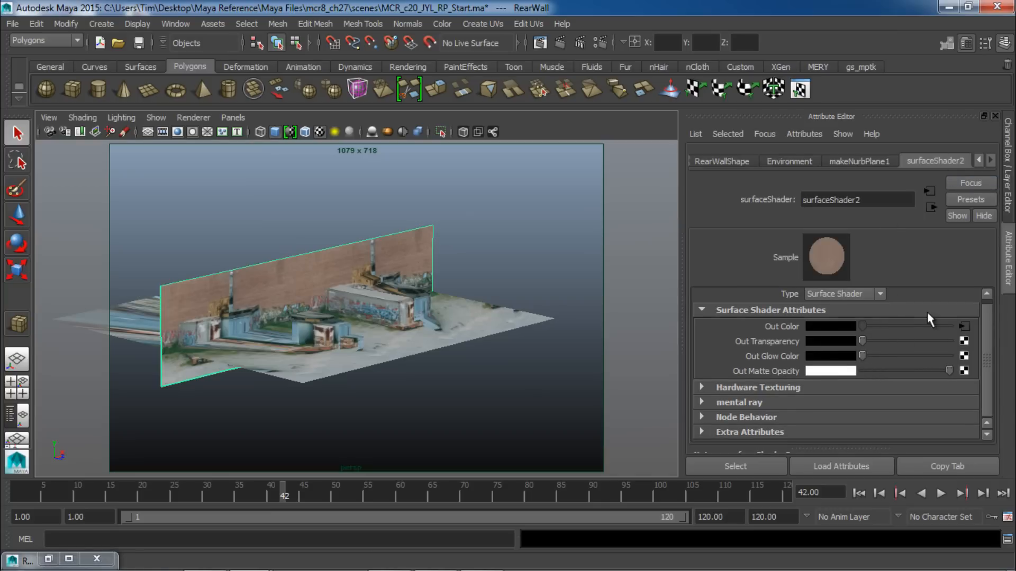
left_click(962, 325)
scroll(876, 359, "down", 5)
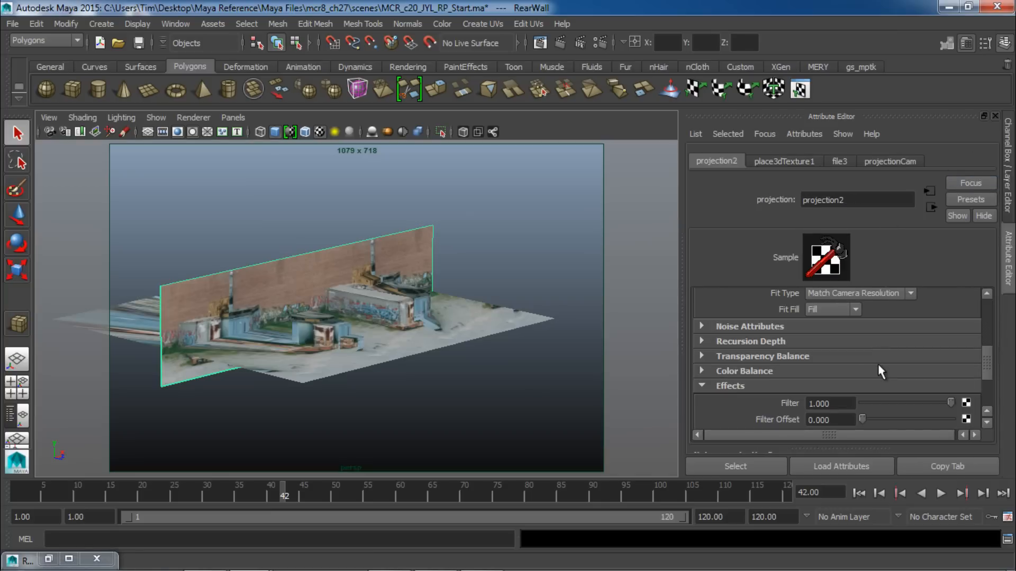
scroll(800, 374, "down", 2)
left_click_drag(834, 321, 759, 310)
type(".1")
key("Return")
left_click(1012, 258)
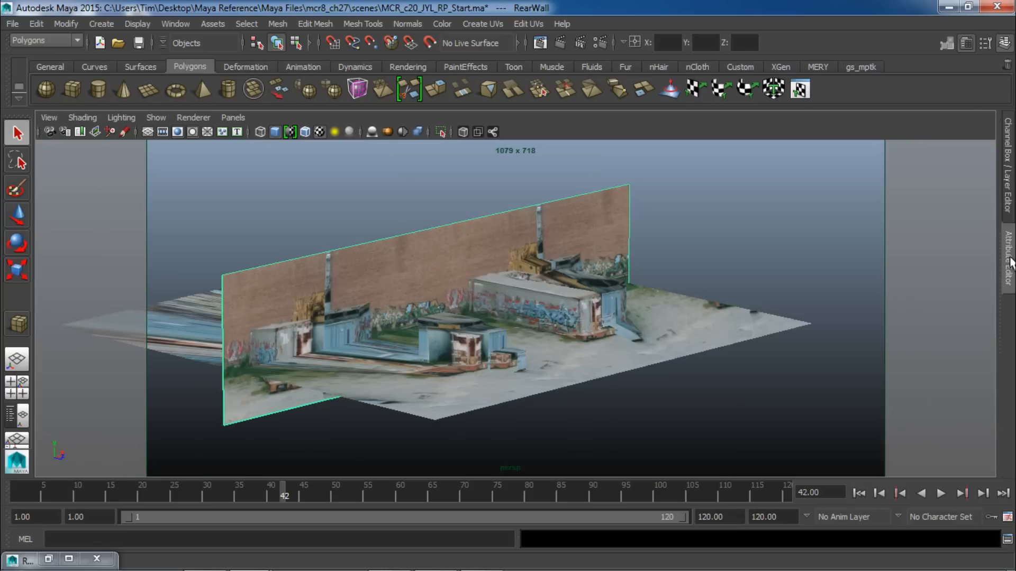
- Look through RenderCam1, restore the Render View, and re-render frame 42 to check the container texture's sharpness
left_click(233, 117)
mouse_move(297, 131)
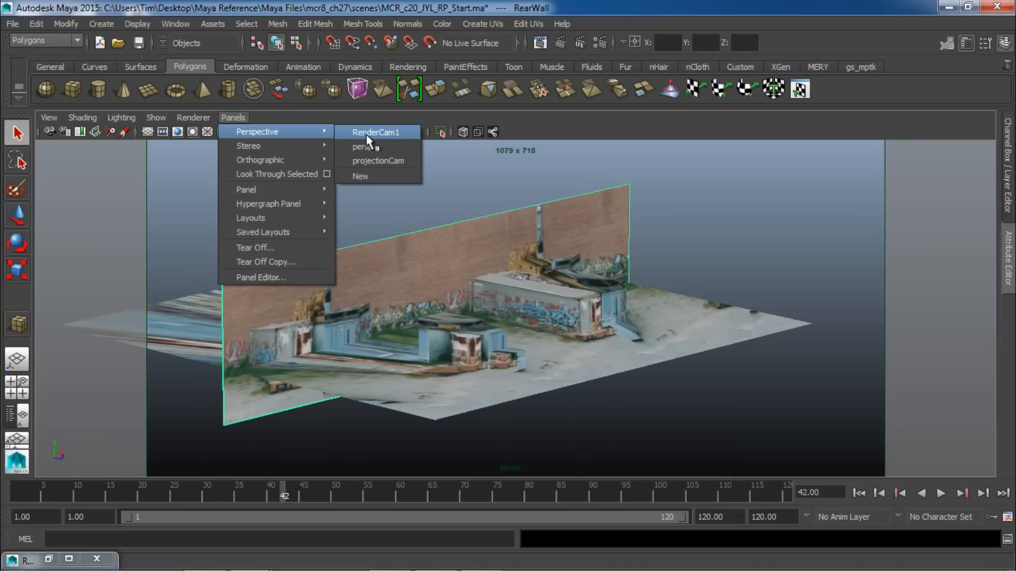
left_click(373, 133)
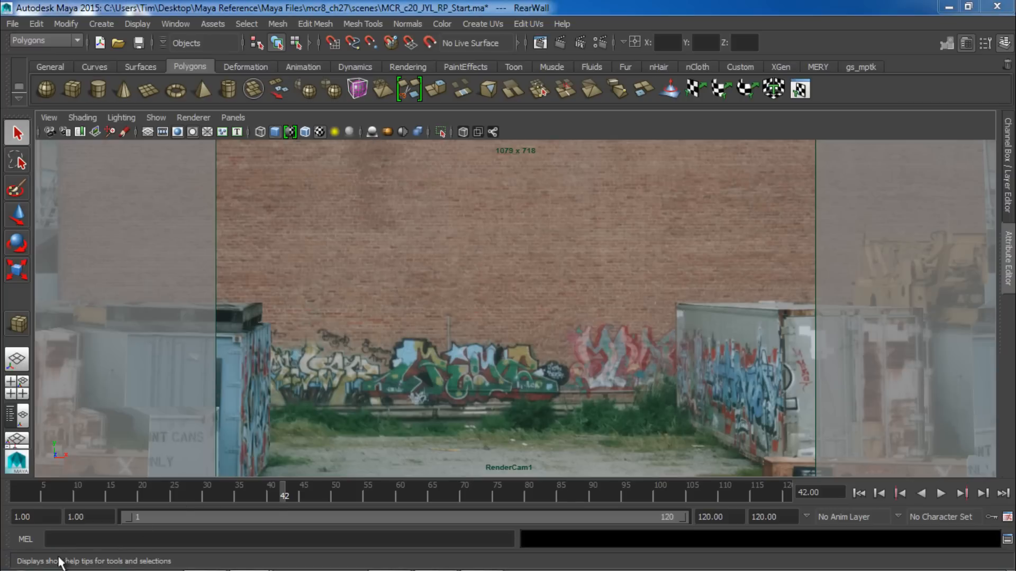
left_click(53, 559)
left_click(123, 69)
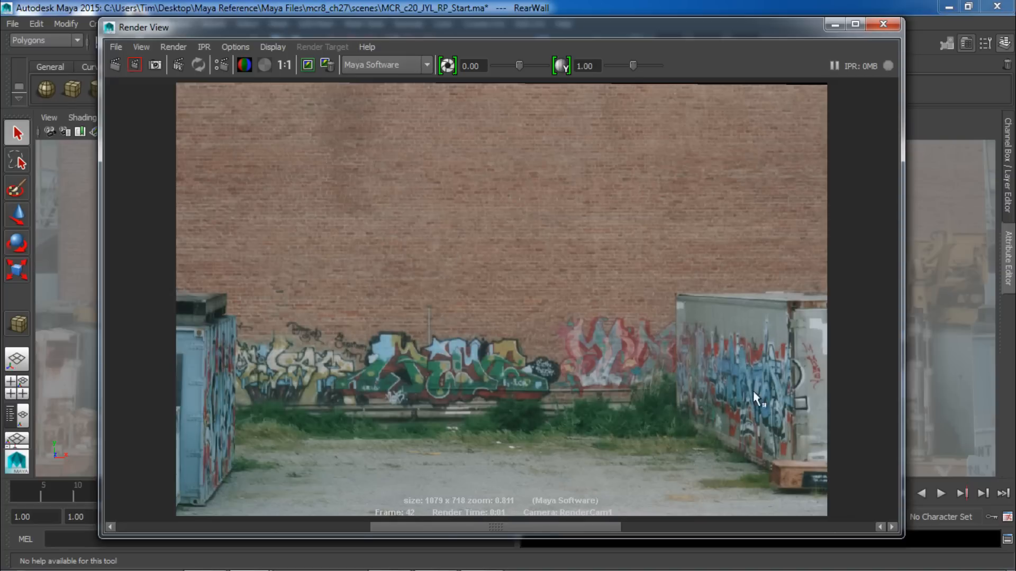
- Close the render window and play the RenderCam1 shot to frame 63
left_click(883, 23)
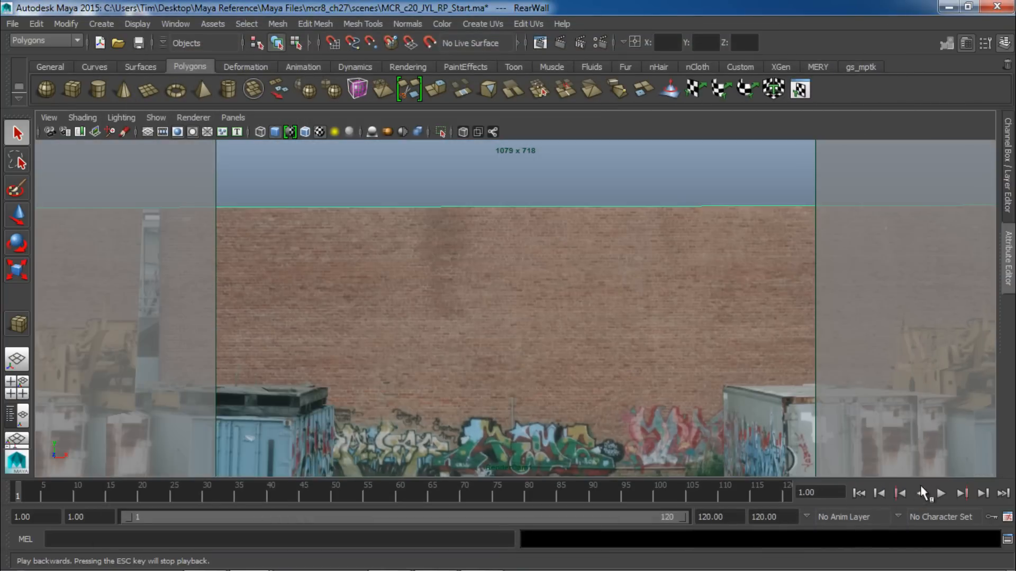
left_click(942, 493)
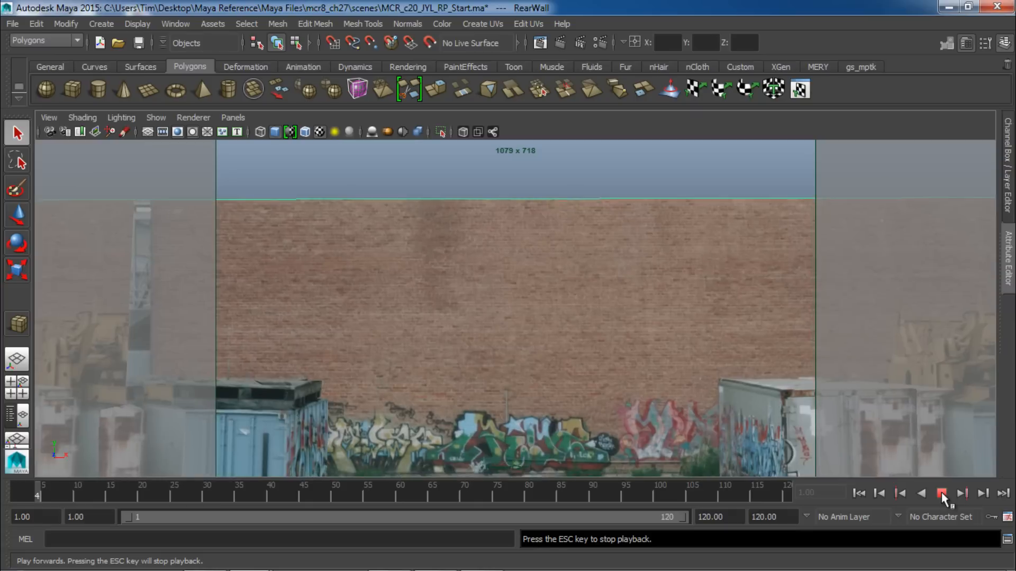
left_click(940, 493)
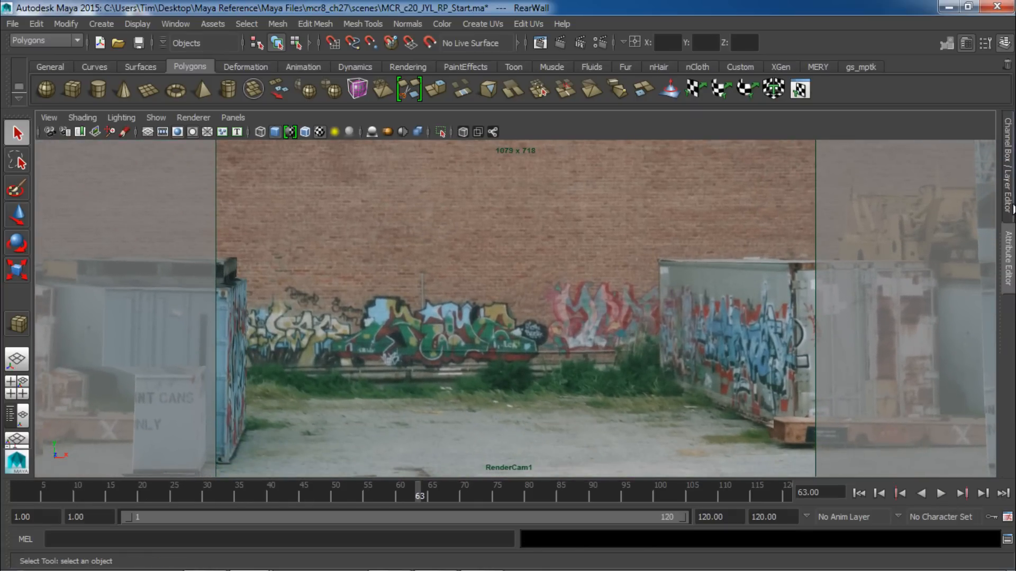
- Make the Ship display layer visible and hide the Channel Box / Layer Editor
left_click(1008, 164)
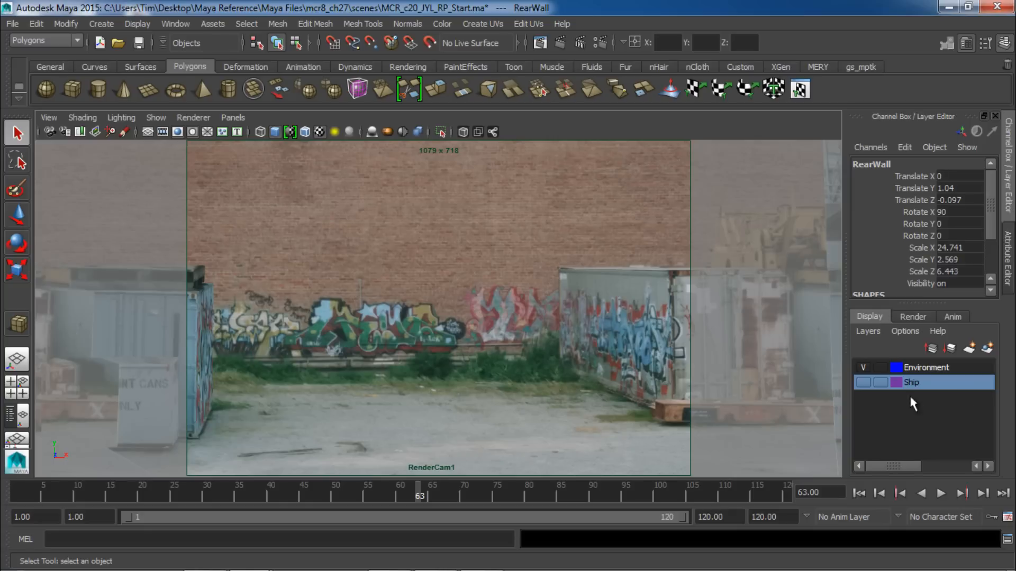
left_click(1008, 236)
left_click(1012, 209)
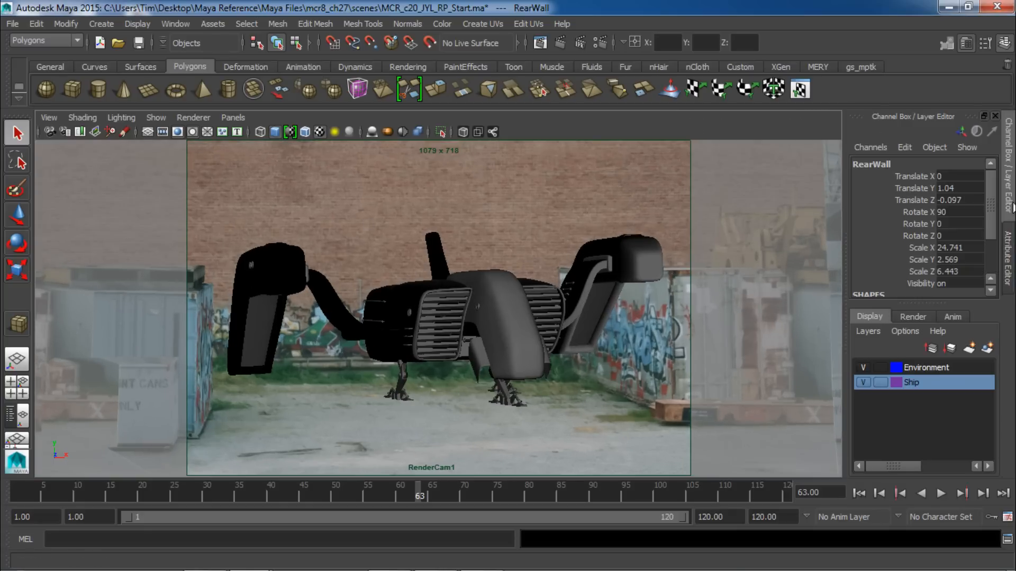
left_click(1012, 209)
- Play the RenderCam1 shot to frame 58, render that frame with the ship, and close the render after inspecting it
left_click(940, 492)
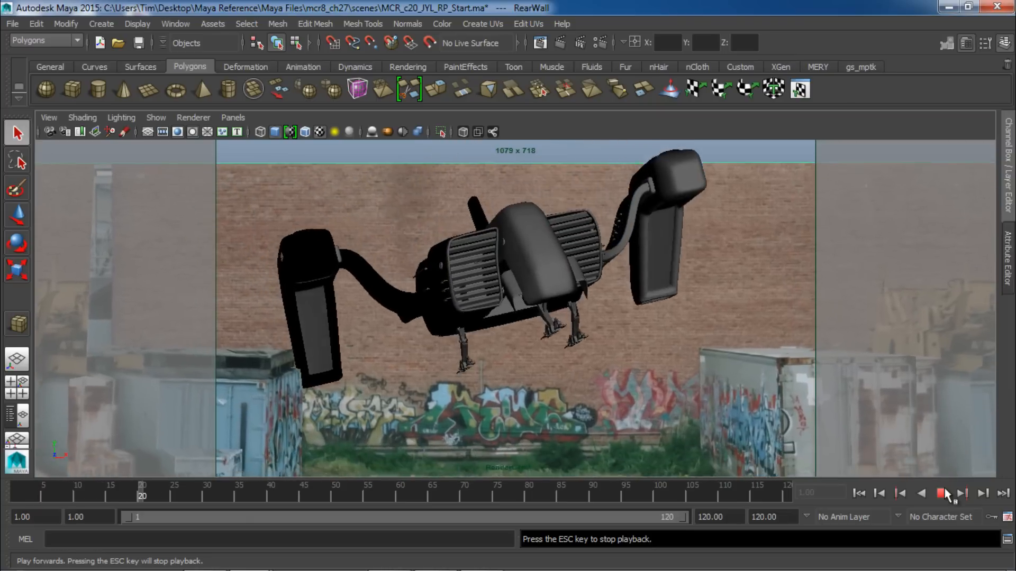
left_click(942, 493)
left_click(562, 44)
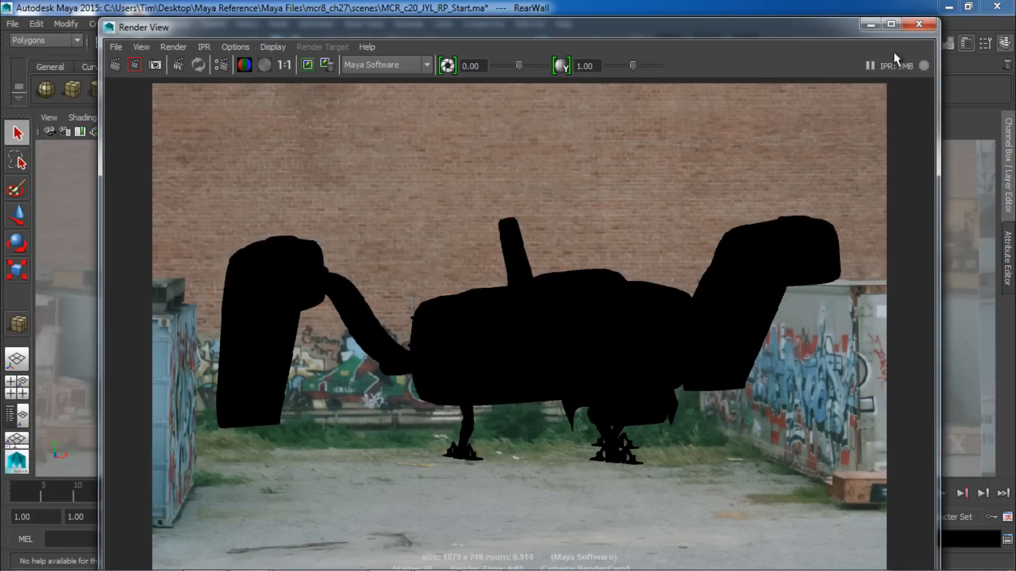
left_click(919, 24)
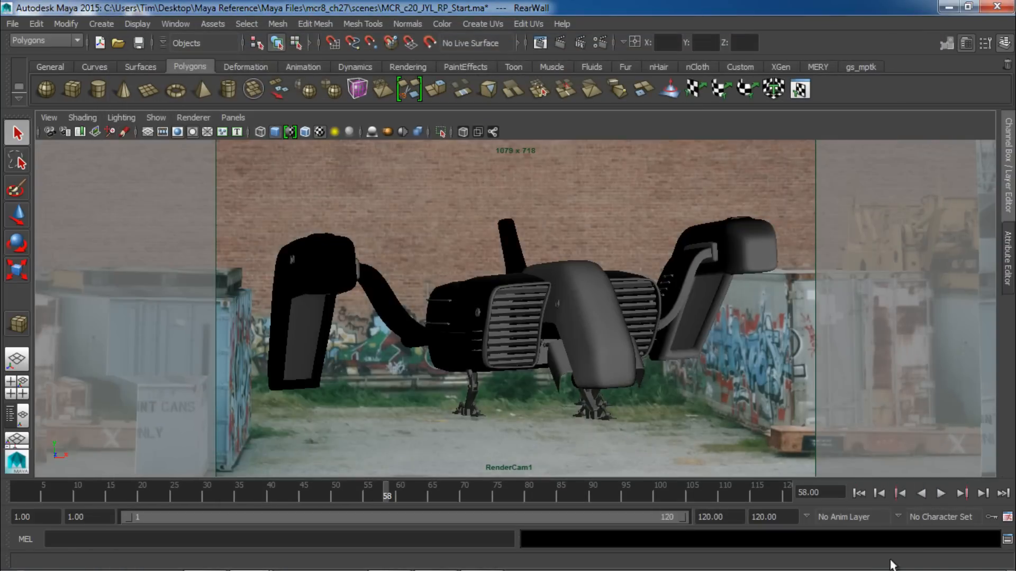
- Rewind the RenderCam1 shot to its start and play the ship animation through the projected scene
left_click(858, 493)
left_click(942, 493)
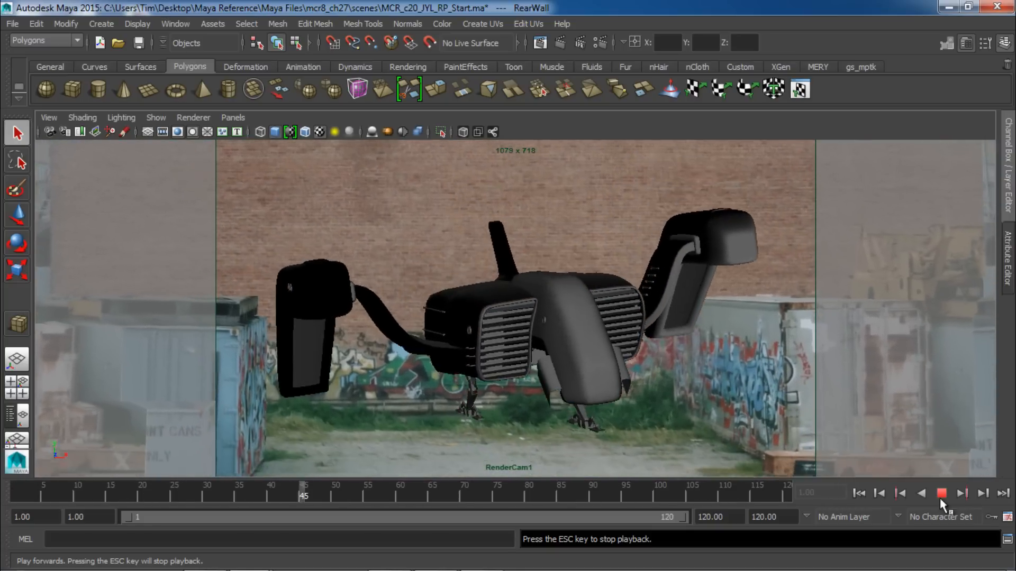
left_click(940, 498)
- Minimize Maya, switch to the Extras reference image folder in Windows Explorer, and look through its sample photos
left_click(950, 7)
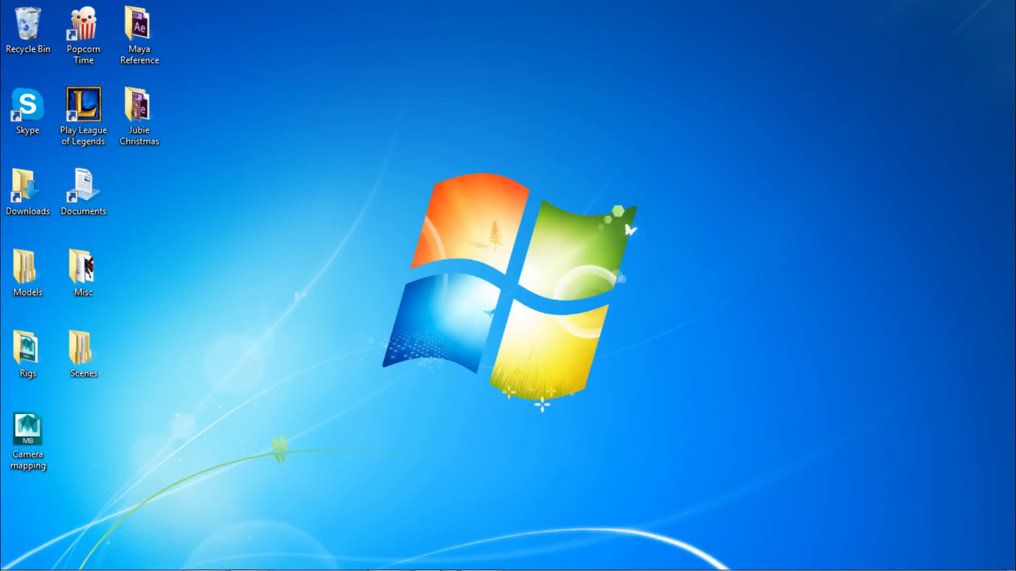
left_click(439, 555)
left_click_drag(451, 66, 438, 37)
left_click_drag(814, 463, 844, 533)
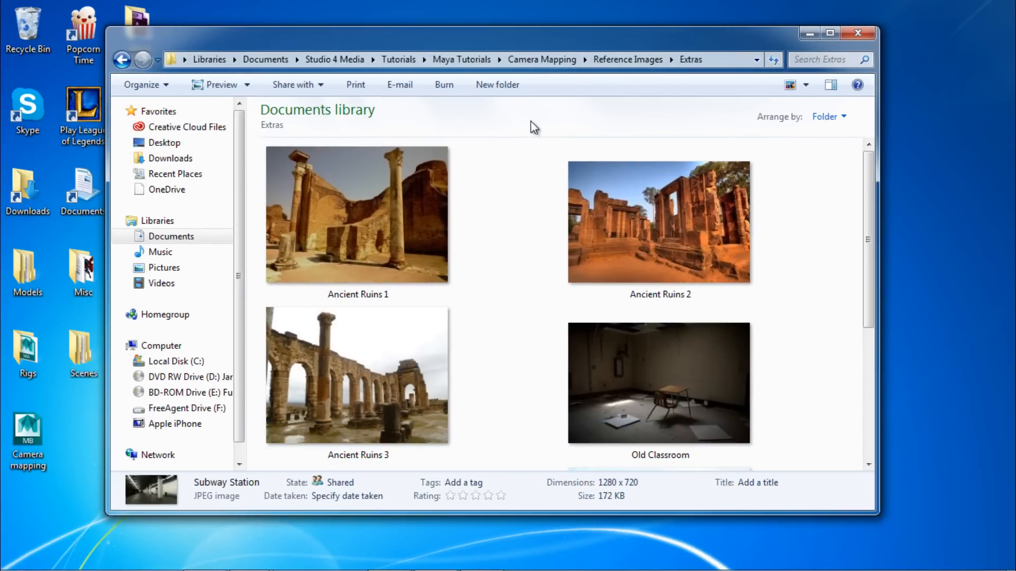
left_click_drag(433, 38, 373, 14)
scroll(463, 278, "down", 3)
scroll(462, 277, "up", 3)
scroll(452, 222, "down", 3)
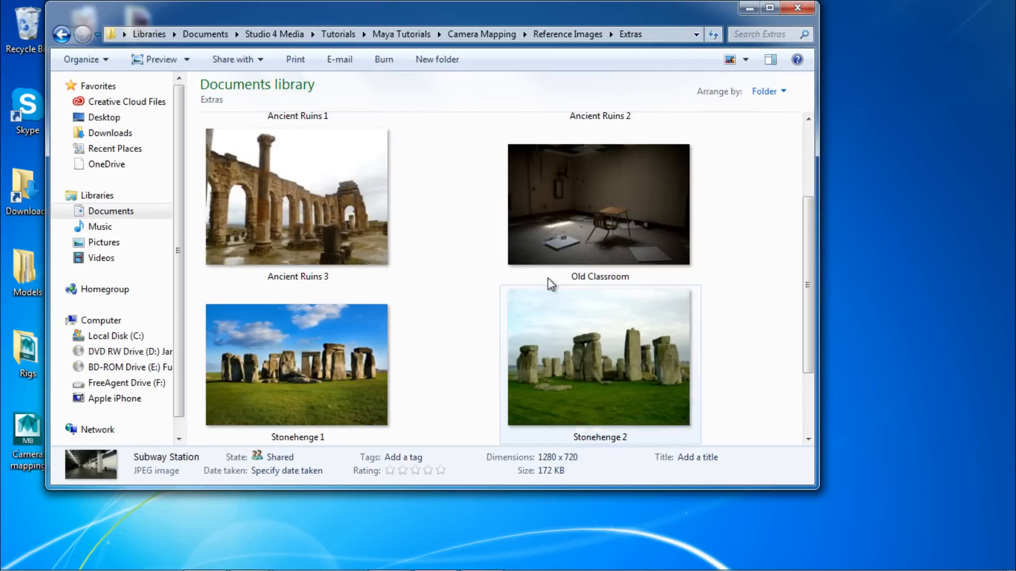
- View the Old Classroom photo at full size, and close it to continue through the Extras folder
double_click(589, 223)
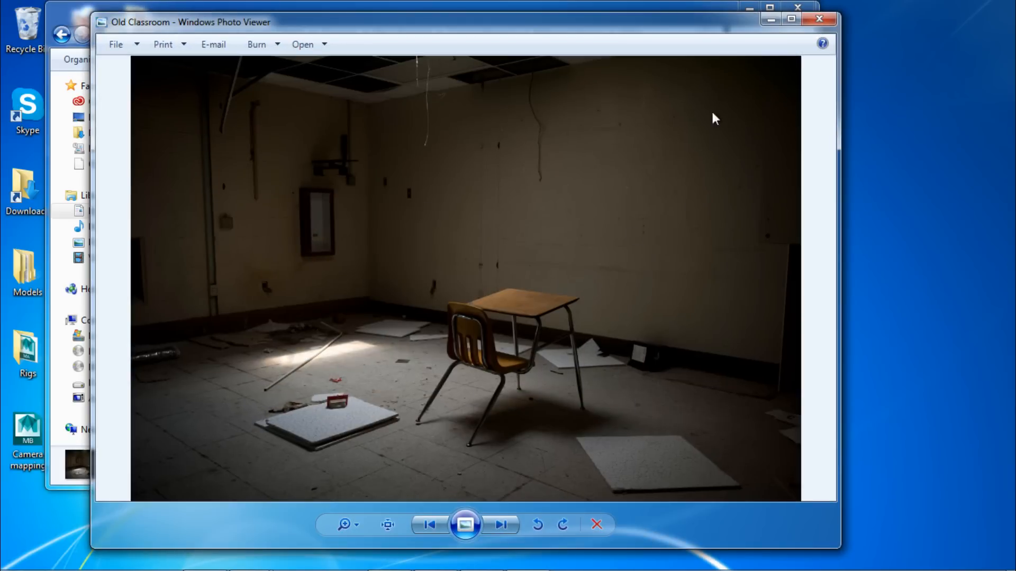
left_click(820, 20)
scroll(476, 270, "down", 3)
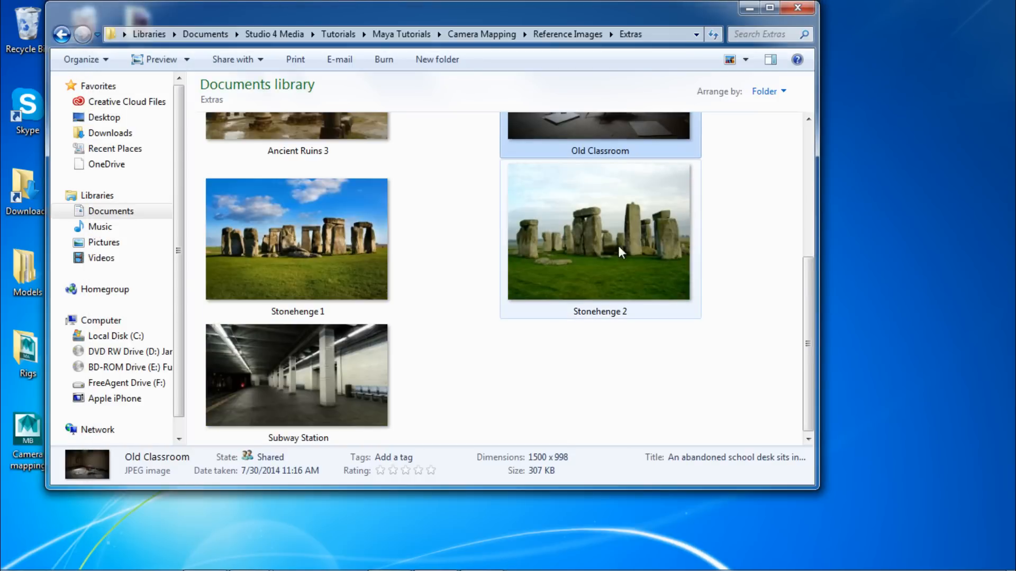
- View the Subway Station photo, zoom in on its pillars, and close it to return to the Extras folder
double_click(357, 373)
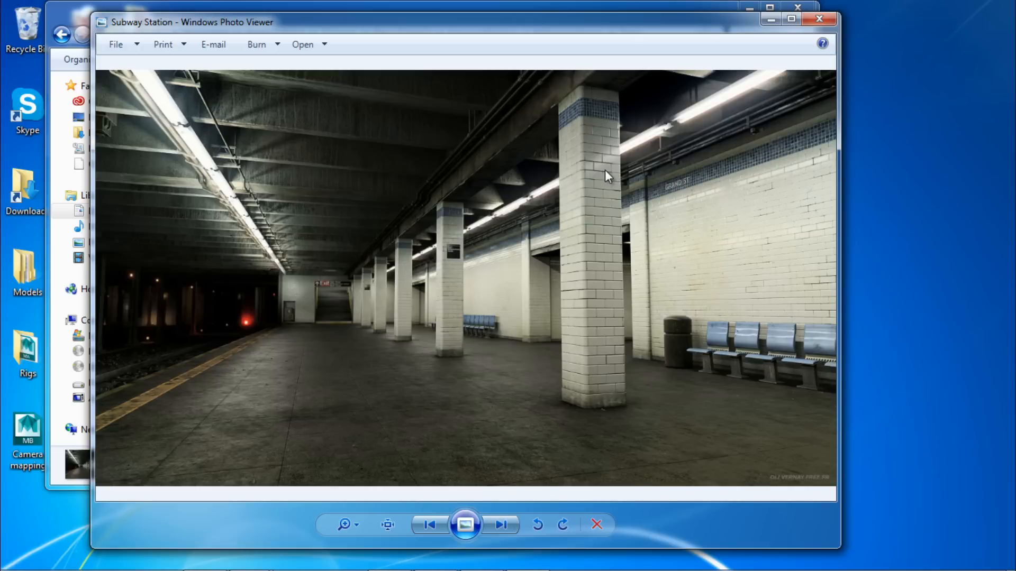
scroll(604, 170, "up", 2)
scroll(605, 170, "down", 1)
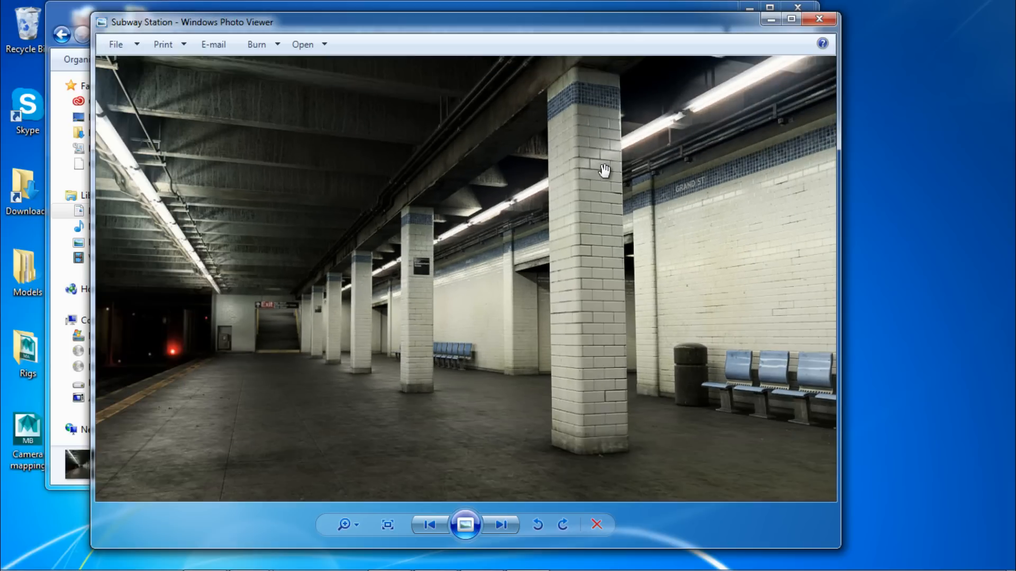
left_click(822, 20)
scroll(476, 334, "up", 5)
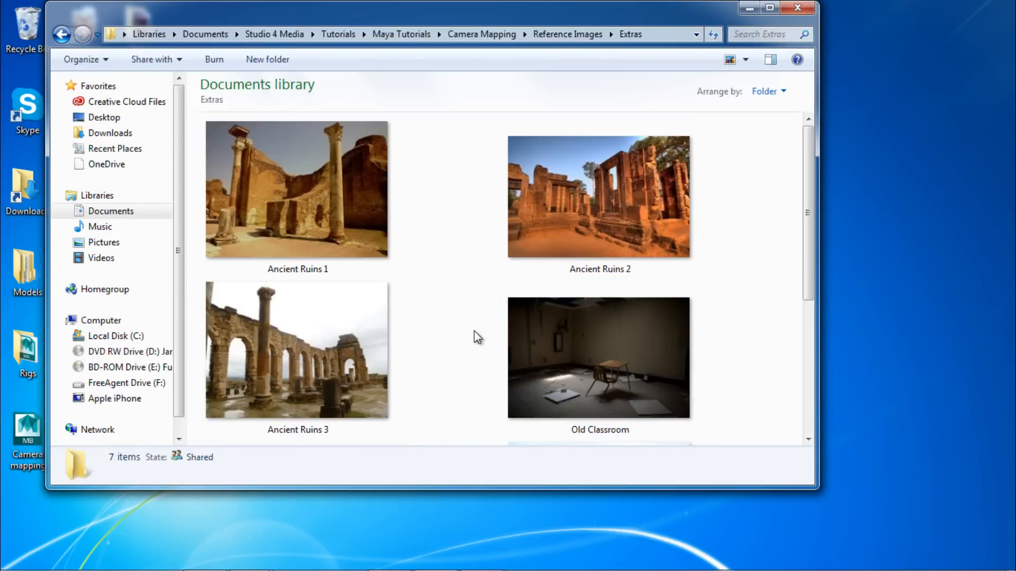
- Switch to Chrome and examine the Vimeo page for "DESERTED – Camera Mapping with Cinema 4D", including its description
left_click(206, 557)
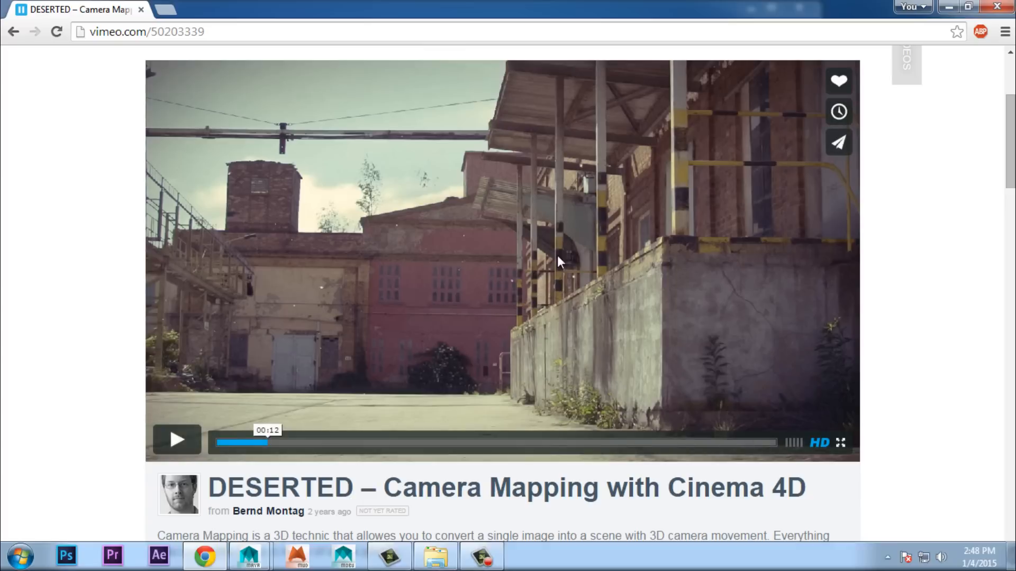
scroll(861, 364, "up", 2)
scroll(862, 370, "down", 2)
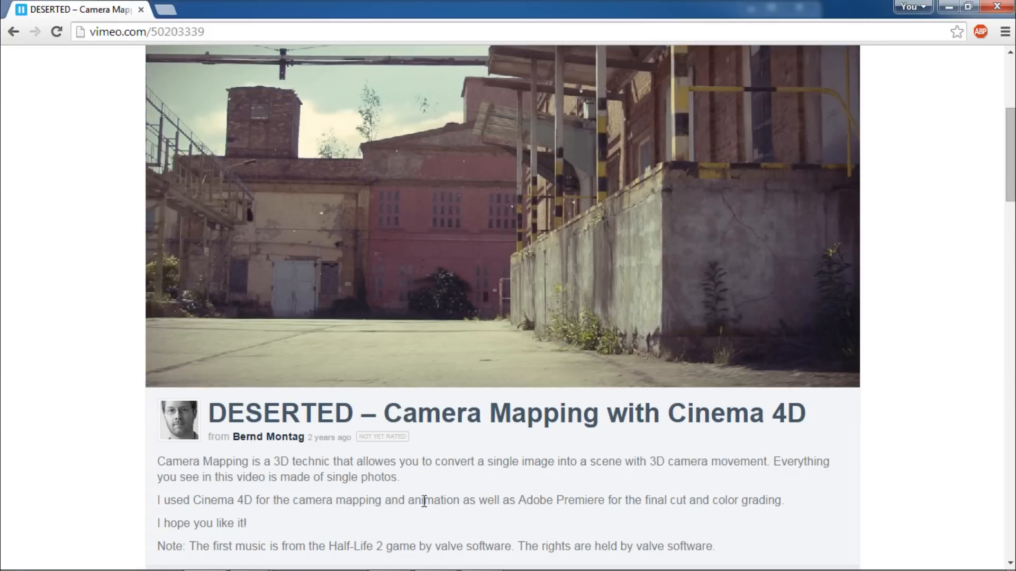
scroll(424, 501, "up", 2)
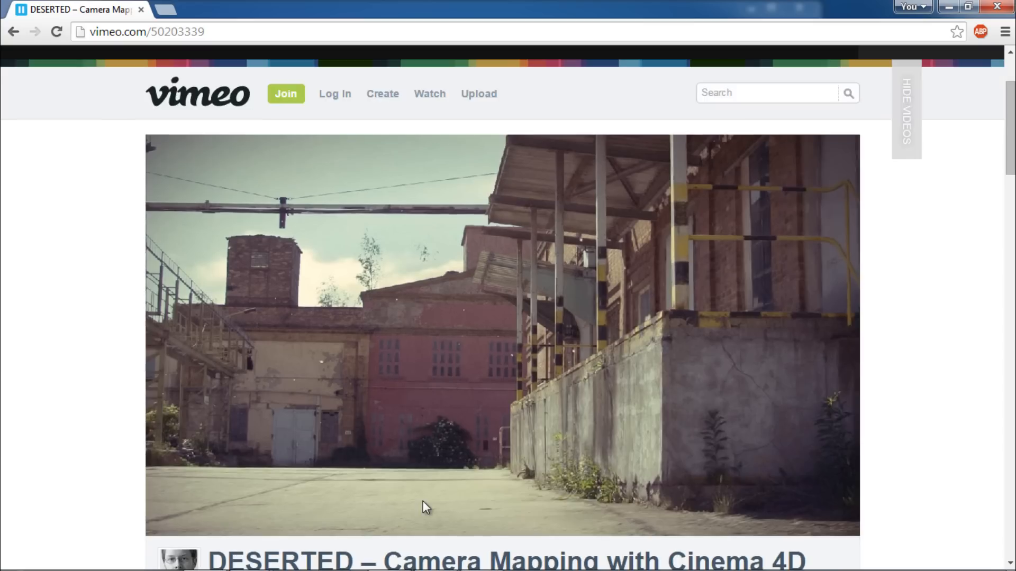
scroll(424, 501, "down", 1)
scroll(424, 501, "down", 1)
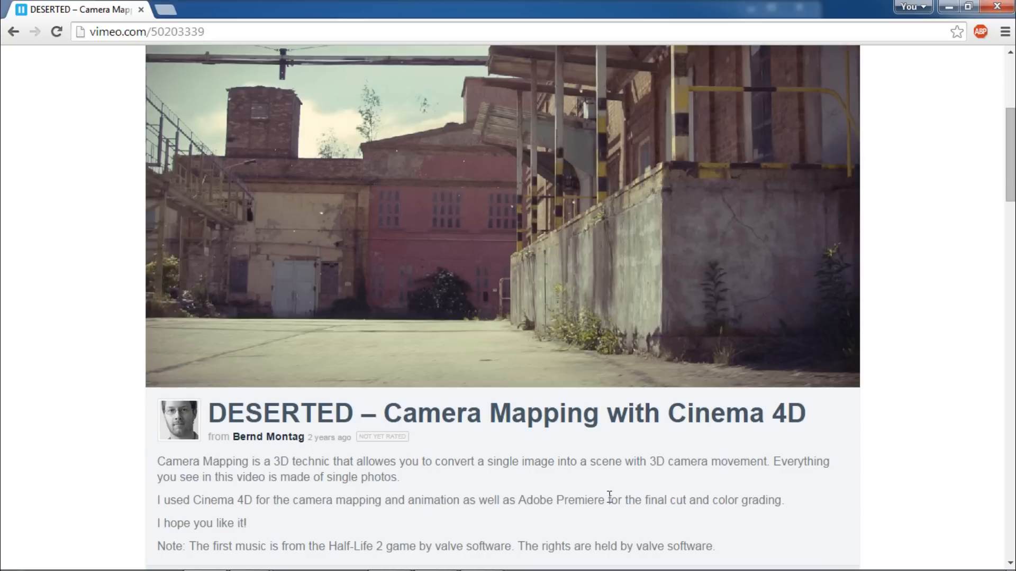
scroll(497, 488, "up", 3)
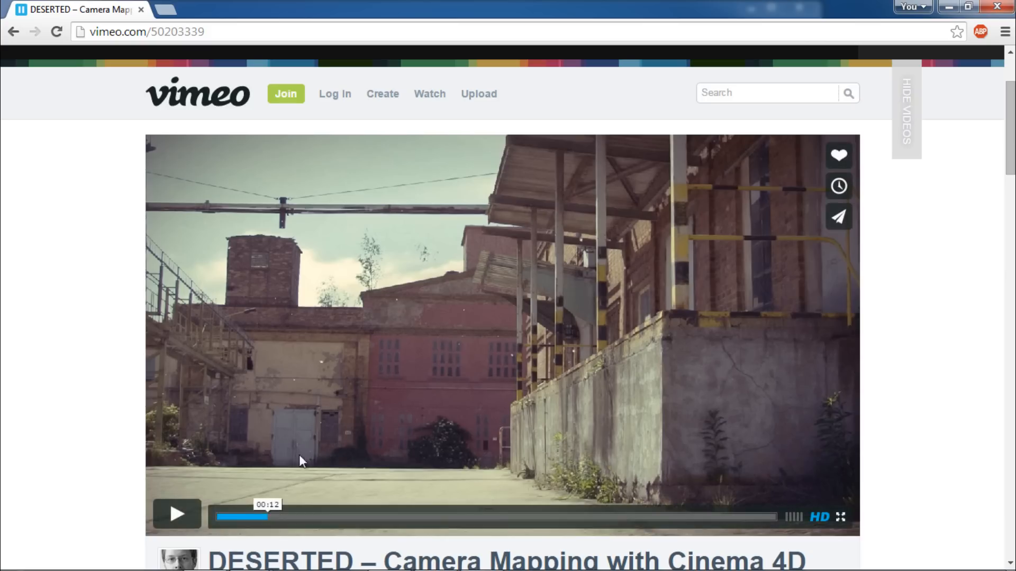
mouse_move(294, 444)
scroll(87, 469, "down", 1)
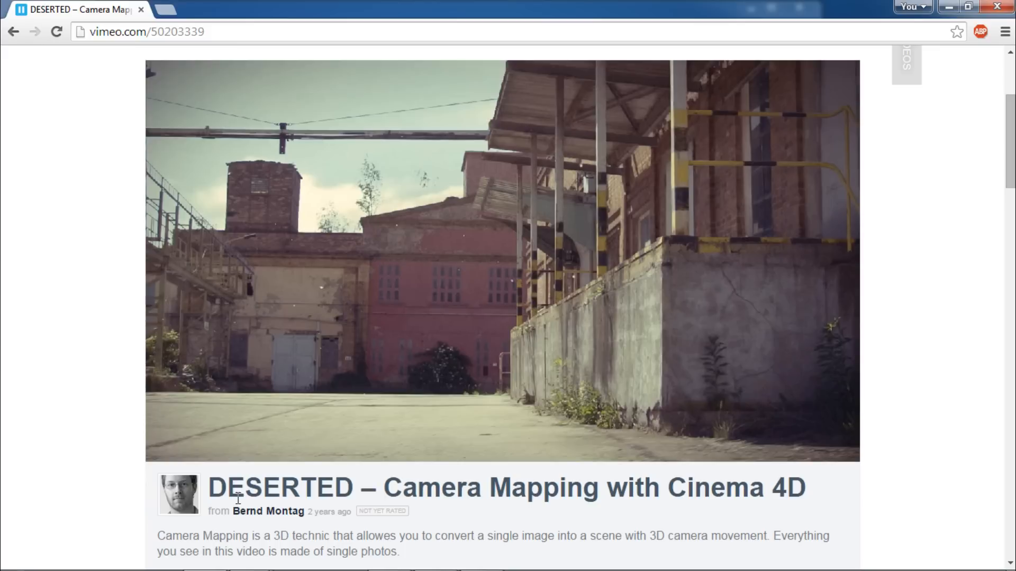
- Play the DESERTED video to 00:16, and replay the industrial yard shot up to 00:13
left_click(177, 440)
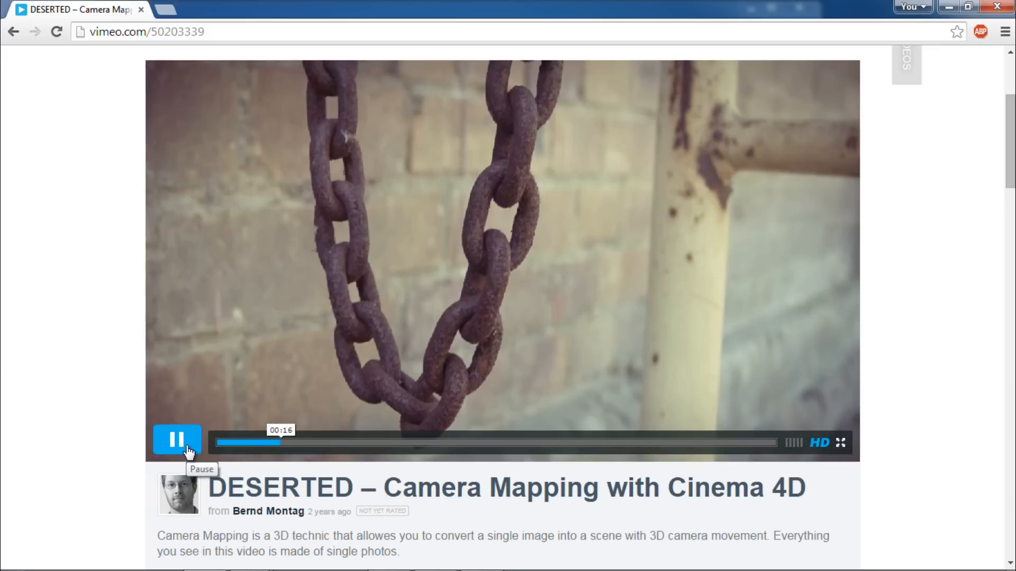
left_click(186, 452)
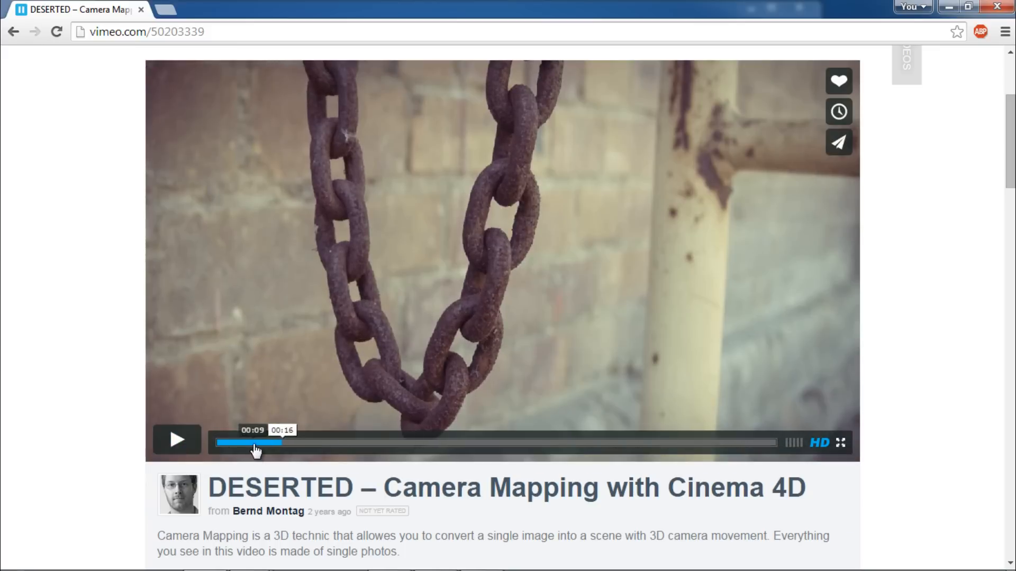
left_click(179, 442)
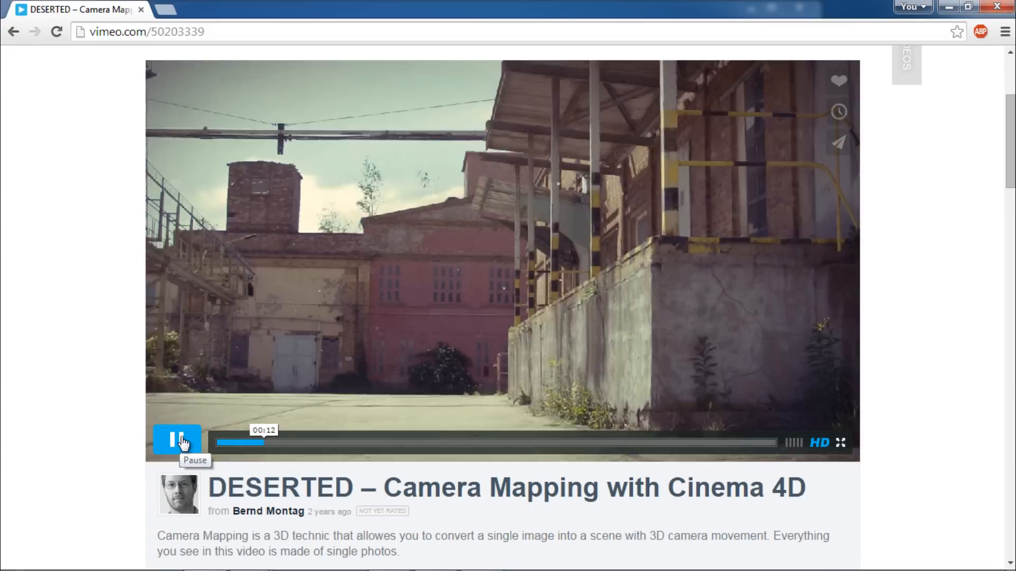
left_click(180, 439)
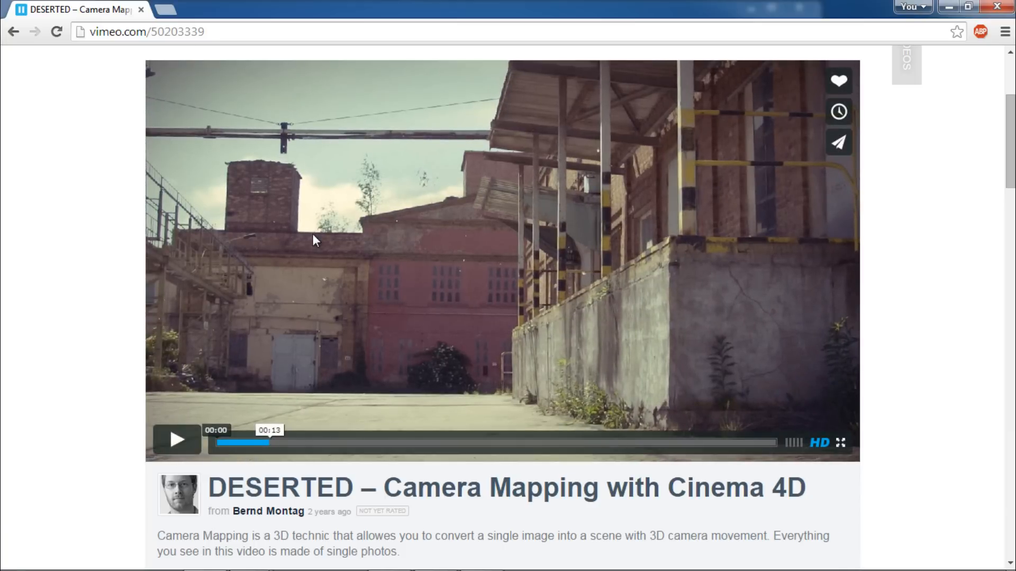
- Continue the video to 00:25 with a pause at 00:15, minimize the Extras folder window, and return to the video page
left_click(172, 447)
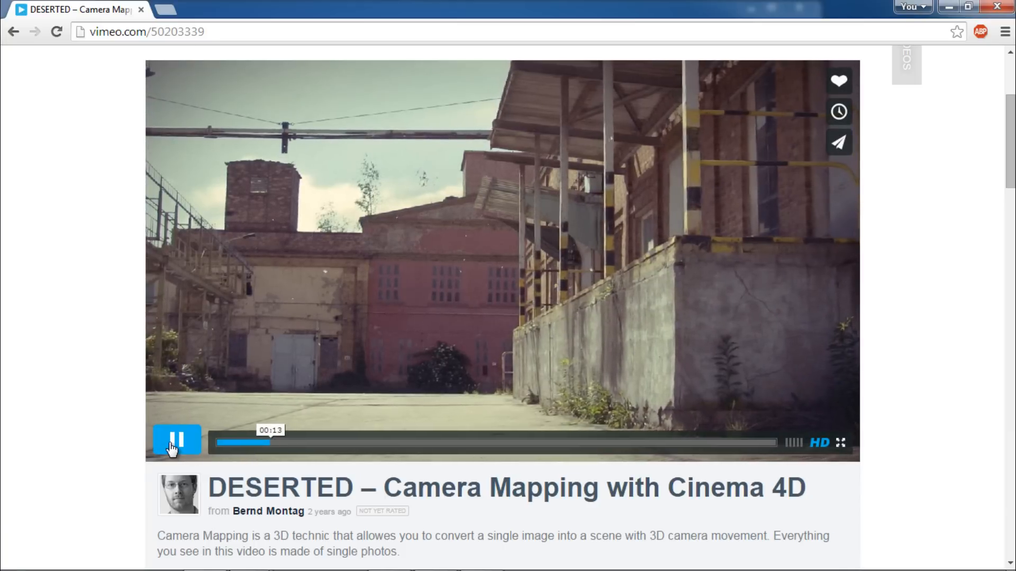
left_click(378, 370)
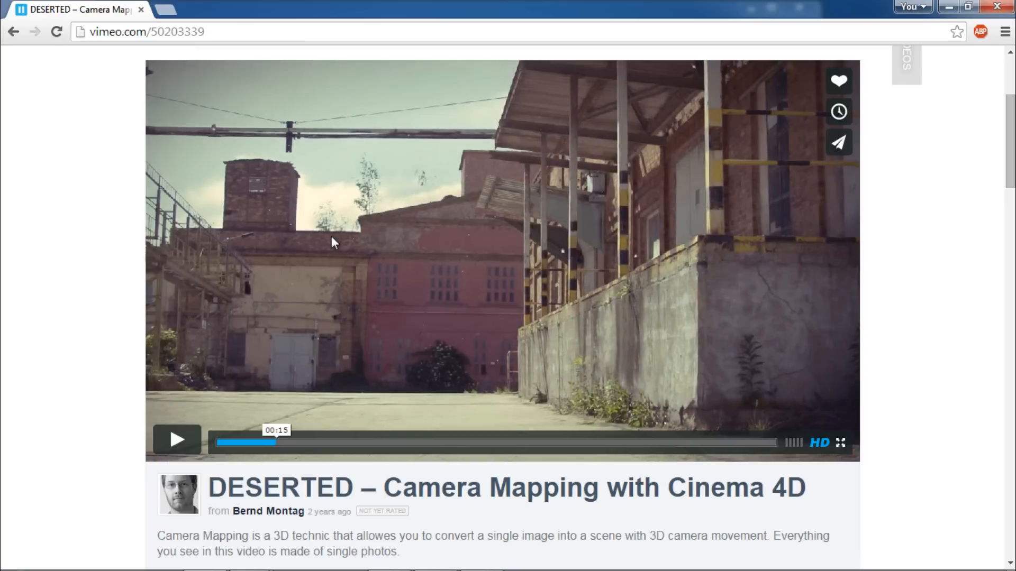
left_click(192, 446)
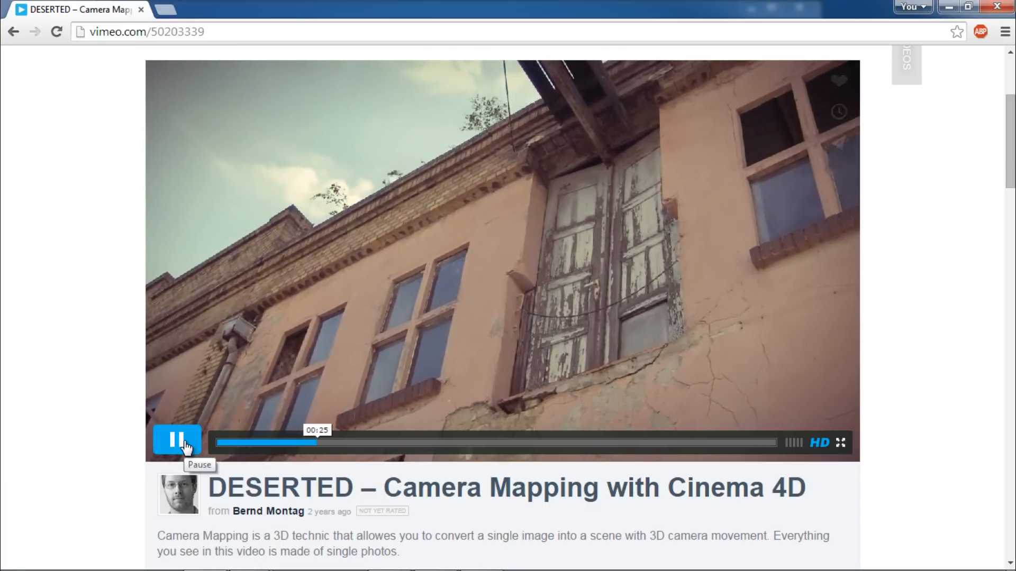
left_click(183, 443)
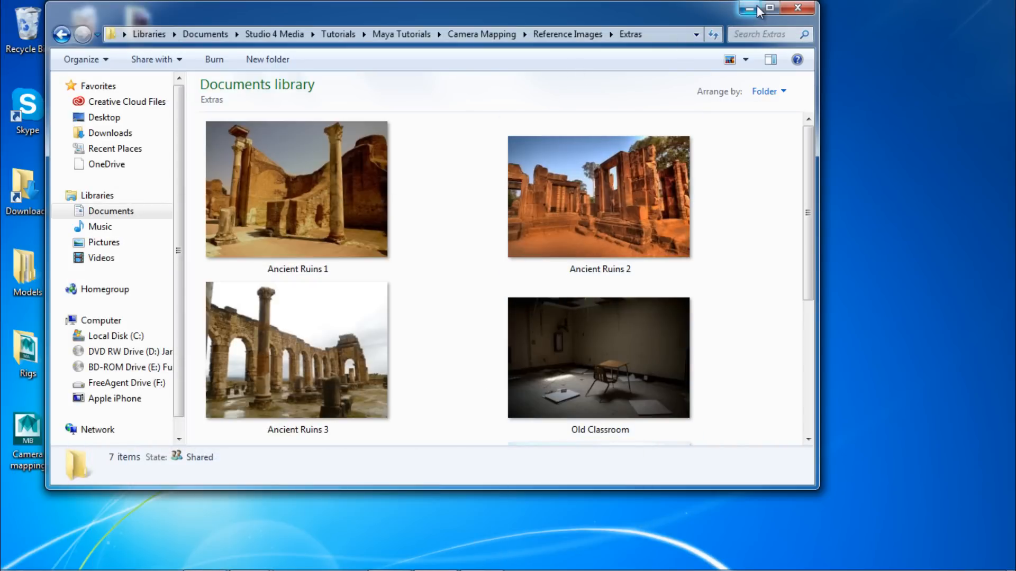
left_click(750, 7)
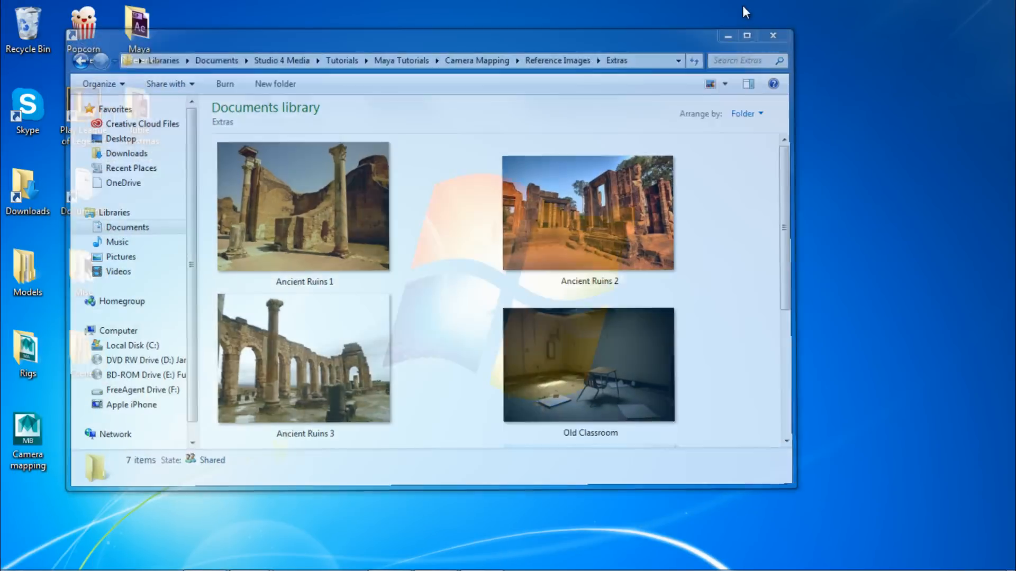
left_click(205, 567)
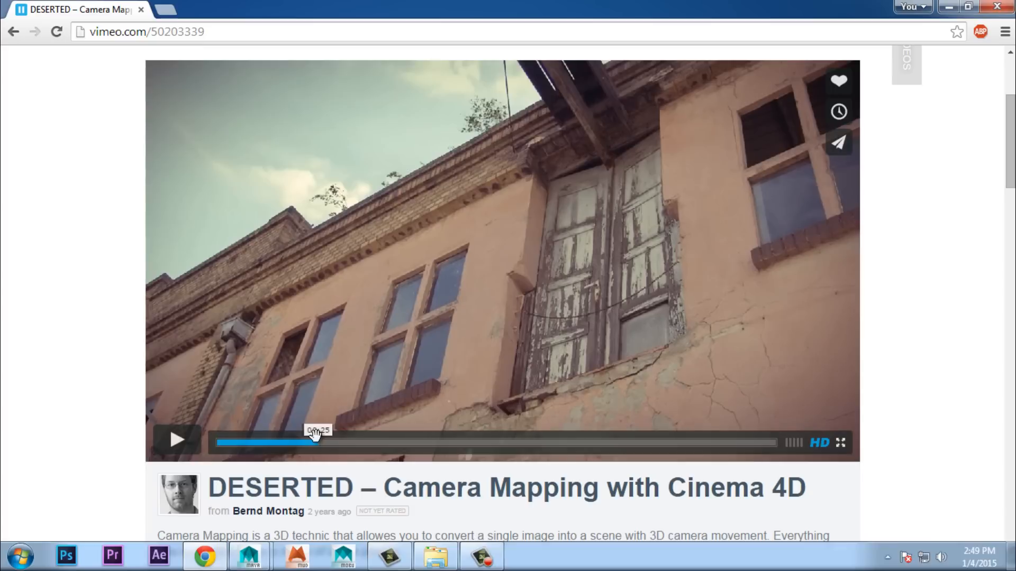